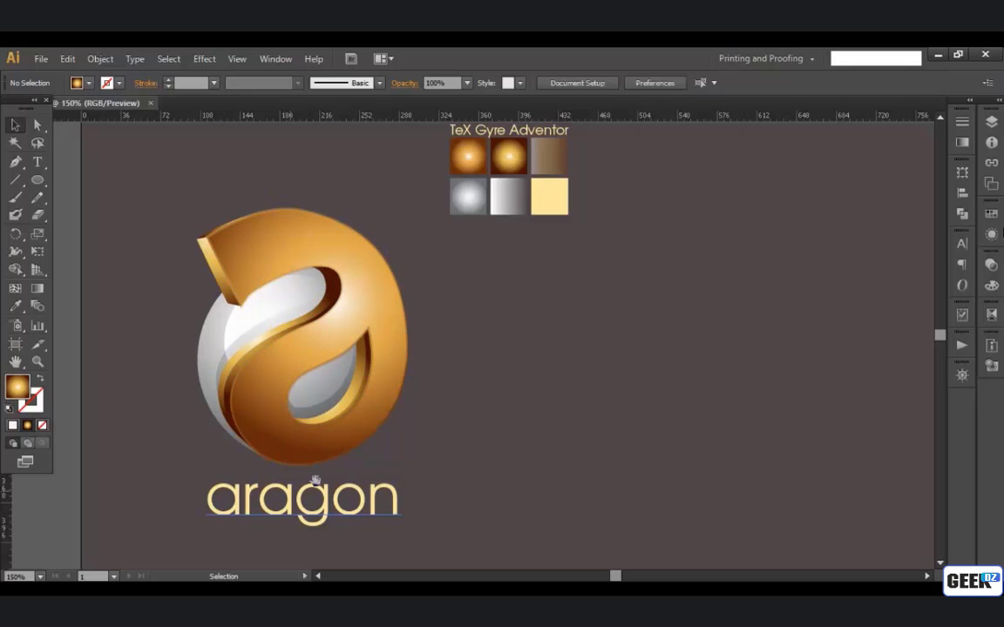
Step: Add the letter "a" as text in the empty area beside the aragon logo and enlarge it to about 161 pt
{"action": "left_click_drag", "start_coordinate": [449, 418], "coordinate": [442, 417]}
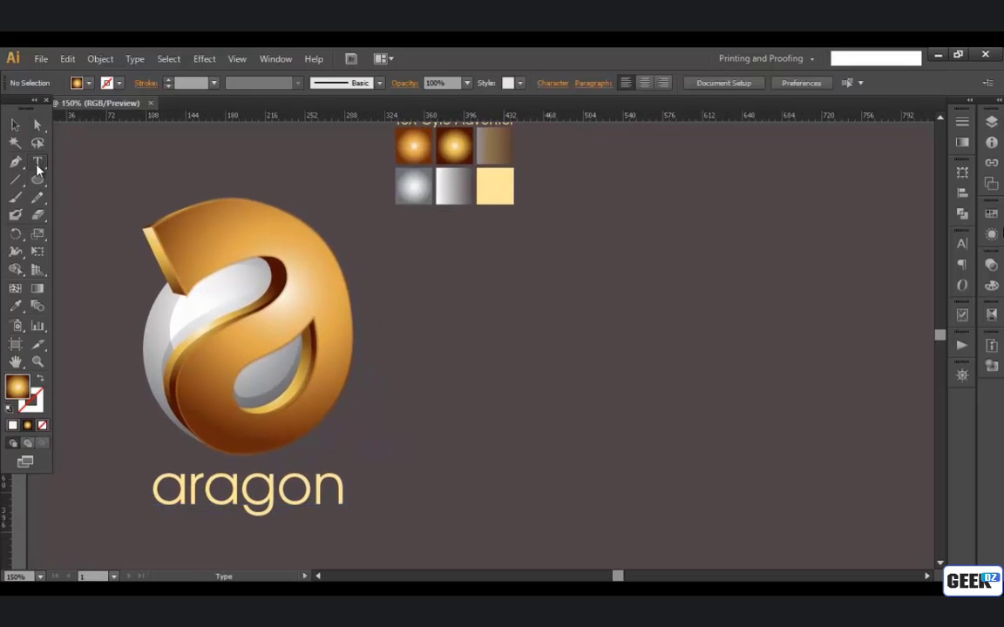
{"action": "left_click_drag", "start_coordinate": [37, 166], "coordinate": [88, 162]}
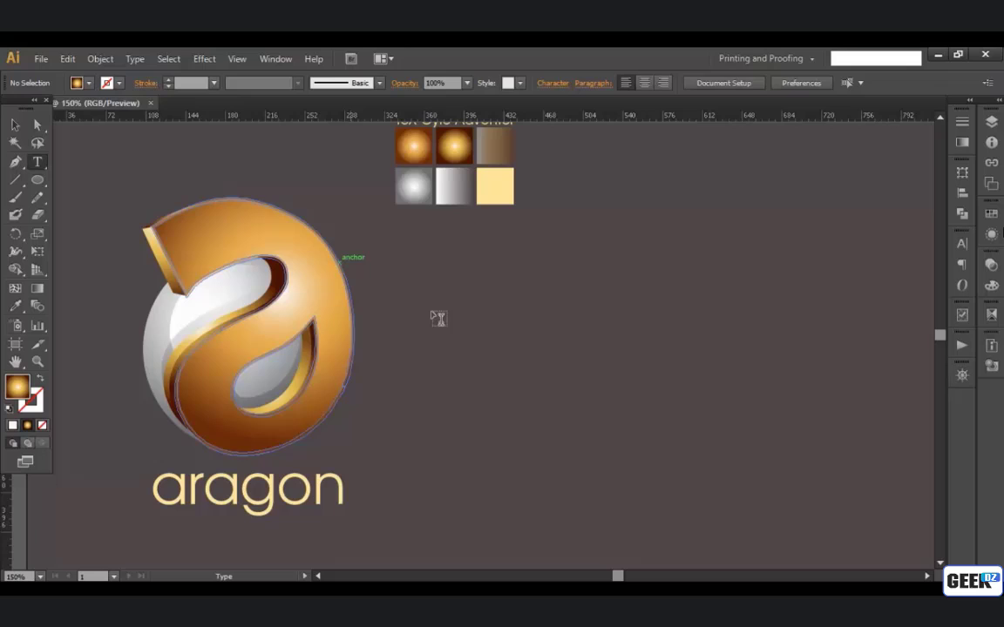
{"action": "left_click", "coordinate": [629, 372]}
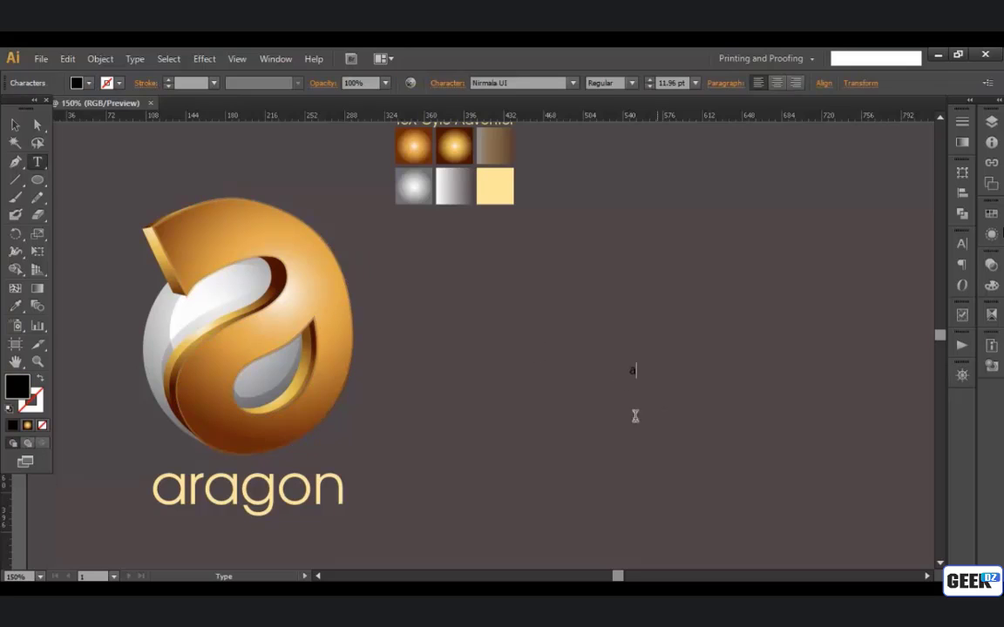
{"action": "left_click", "coordinate": [14, 129]}
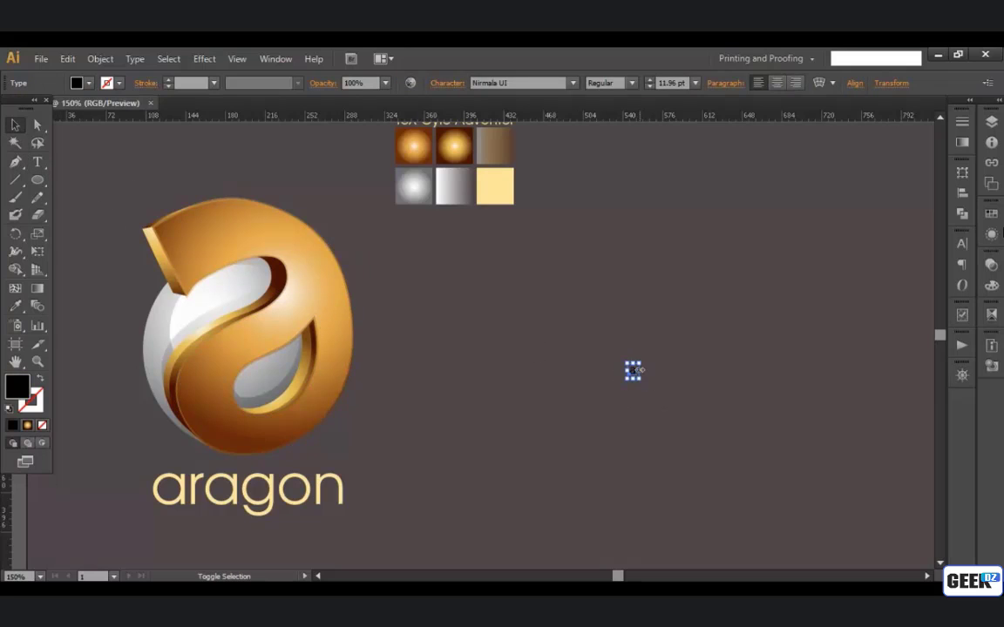
{"action": "left_click_drag", "start_coordinate": [641, 362], "coordinate": [845, 174]}
{"action": "left_click_drag", "start_coordinate": [744, 292], "coordinate": [679, 375]}
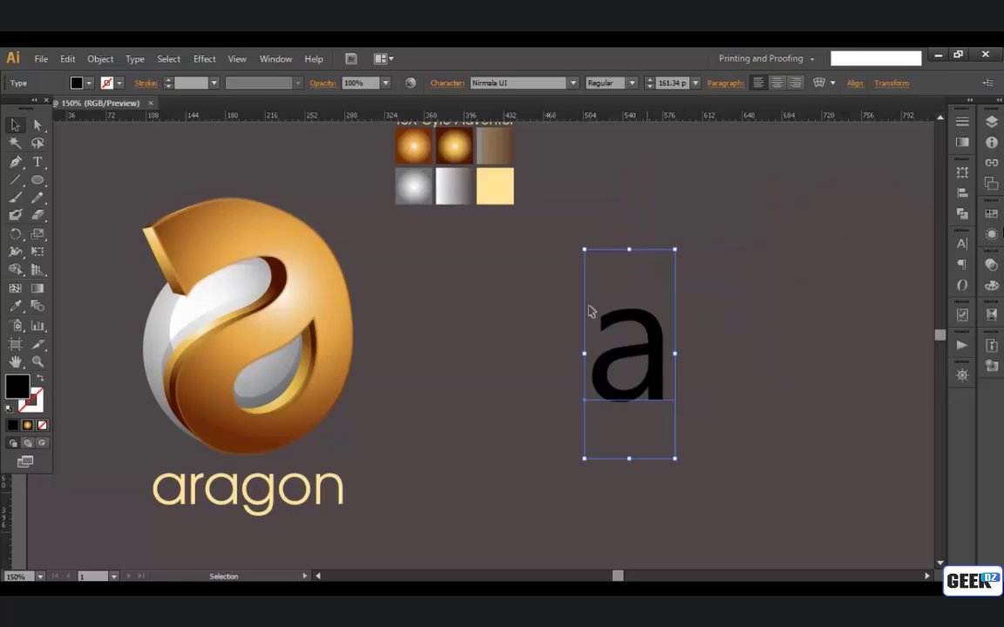
Step: Try other fonts on the letter, including Nueva Std, and return it to Nirmala UI Regular
{"action": "left_click", "coordinate": [527, 85]}
{"action": "key", "text": "Down"}
{"action": "key", "text": "Down"}
{"action": "key", "text": "Down"}
{"action": "key", "text": "Down"}
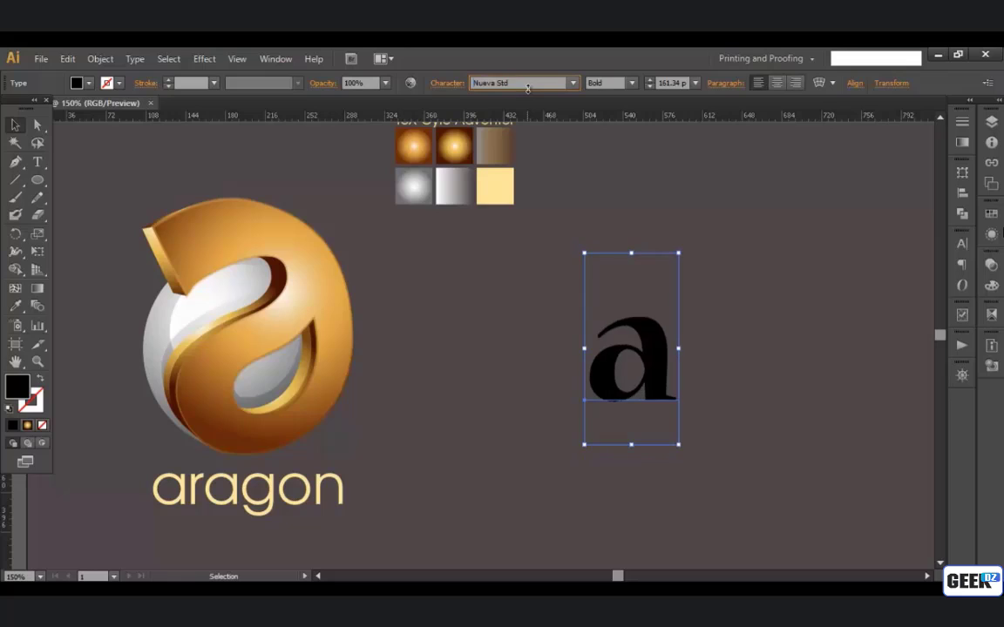
{"action": "key", "text": "Up"}
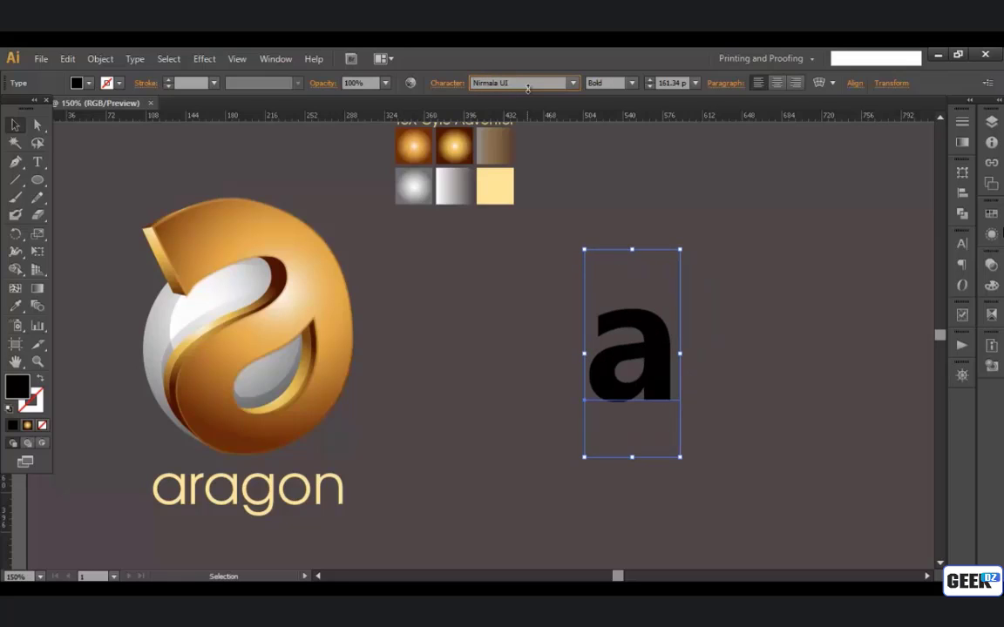
{"action": "left_click", "coordinate": [606, 81]}
{"action": "key", "text": "Up"}
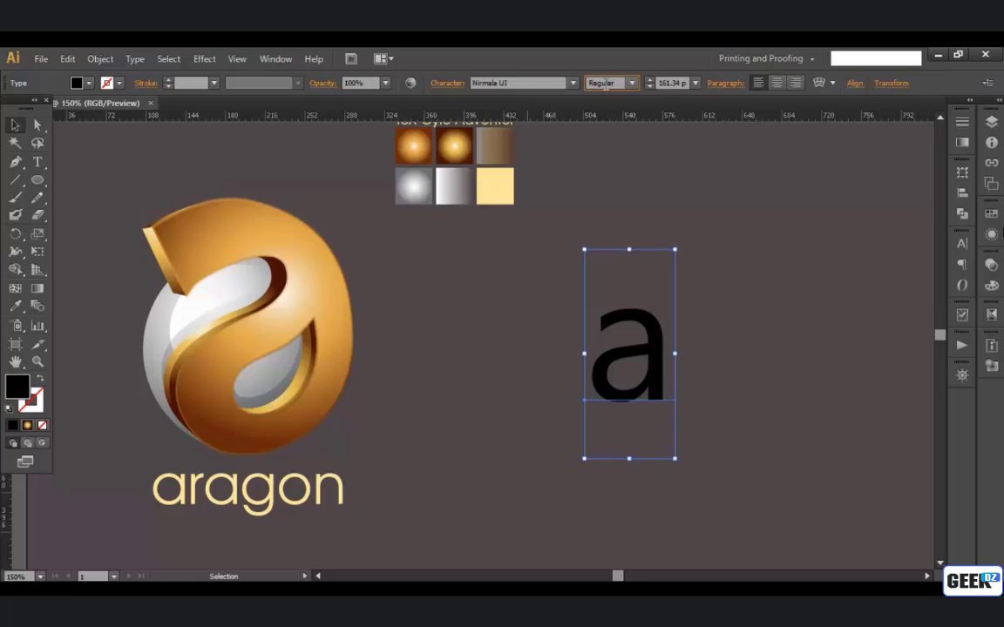
Step: Fill the letter with white (FFFFFF), enlarge it to about 212 pt and reposition it beside the logo
{"action": "left_click_drag", "start_coordinate": [676, 252], "coordinate": [690, 214]}
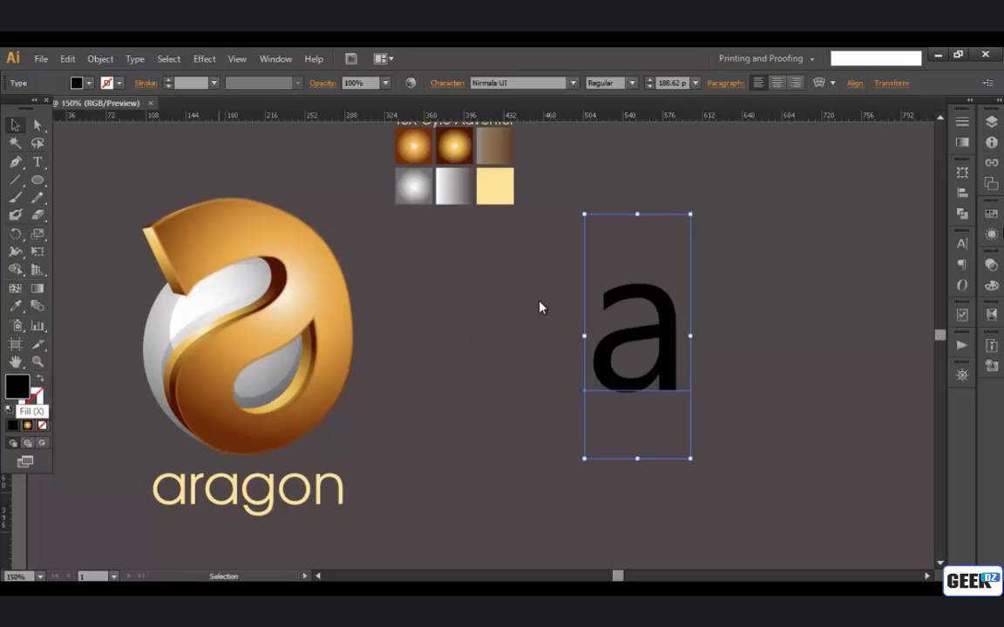
{"action": "left_click_drag", "start_coordinate": [619, 260], "coordinate": [564, 213]}
{"action": "left_click", "coordinate": [880, 215]}
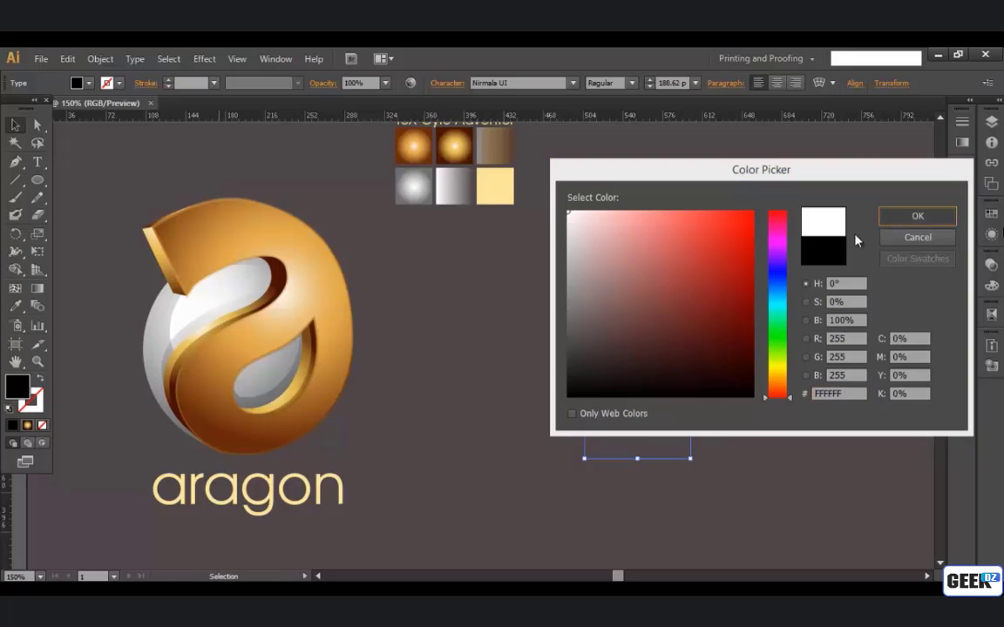
{"action": "left_click_drag", "start_coordinate": [690, 341], "coordinate": [609, 353]}
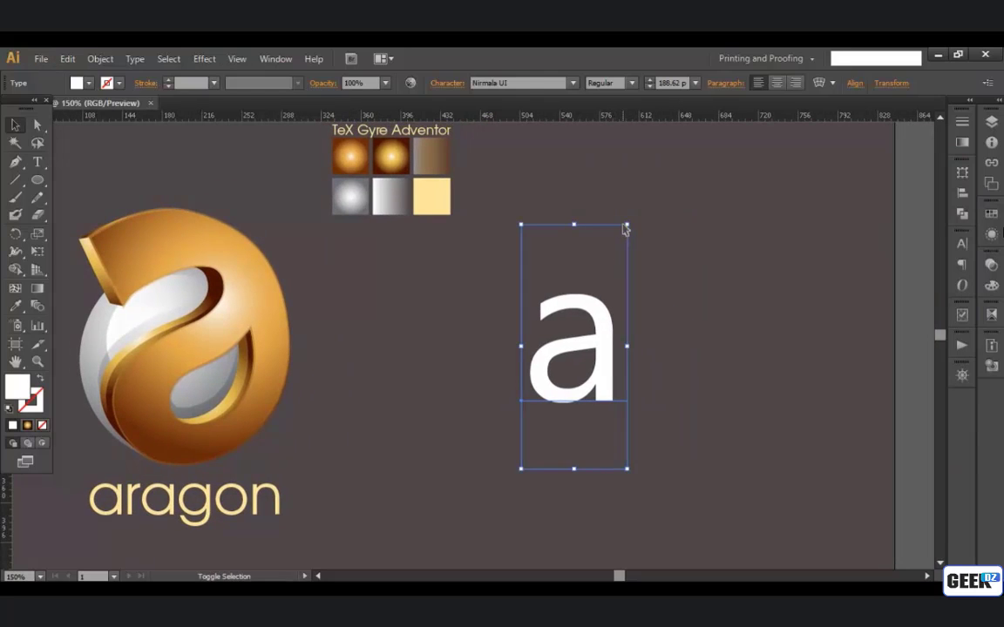
{"action": "left_click_drag", "start_coordinate": [628, 225], "coordinate": [639, 193]}
{"action": "left_click_drag", "start_coordinate": [636, 298], "coordinate": [621, 330]}
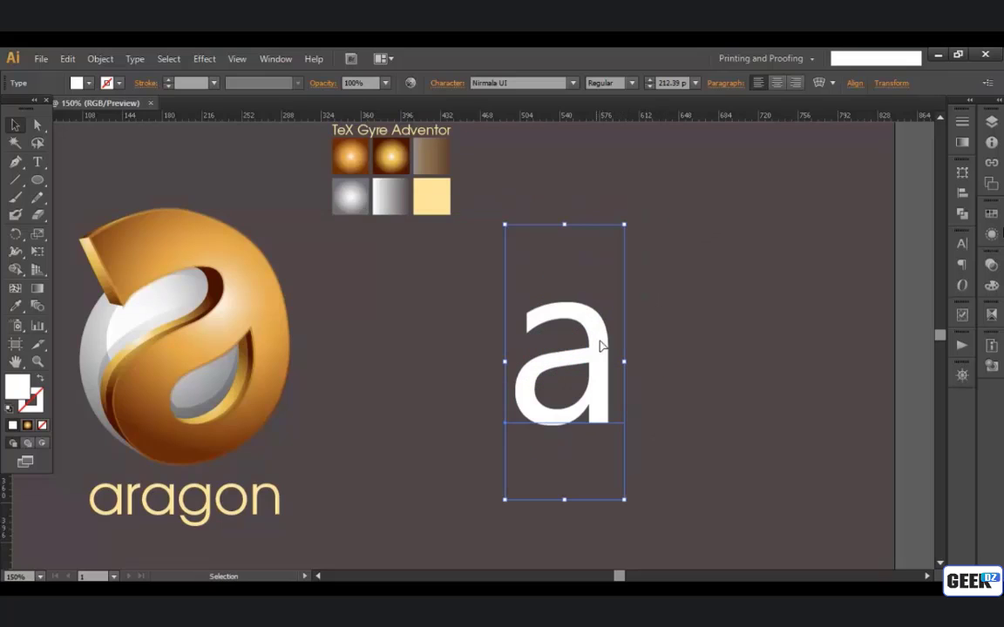
Step: Expand the white text letter into editable vector shapes and deselect it
{"action": "left_click", "coordinate": [101, 59]}
{"action": "left_click", "coordinate": [140, 218]}
{"action": "left_click", "coordinate": [474, 404]}
{"action": "left_click", "coordinate": [687, 379]}
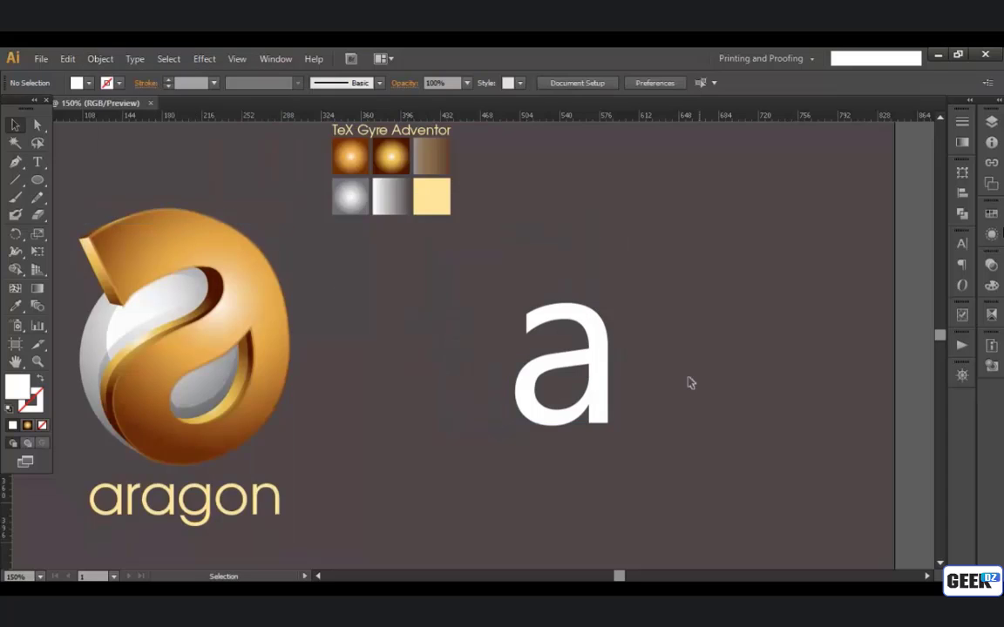
Step: Delete the two bottom corner anchor points of the letter's stem with the Pen tool
{"action": "left_click", "coordinate": [598, 374]}
{"action": "scroll", "coordinate": [594, 370], "scroll_direction": "up", "scroll_amount": 3}
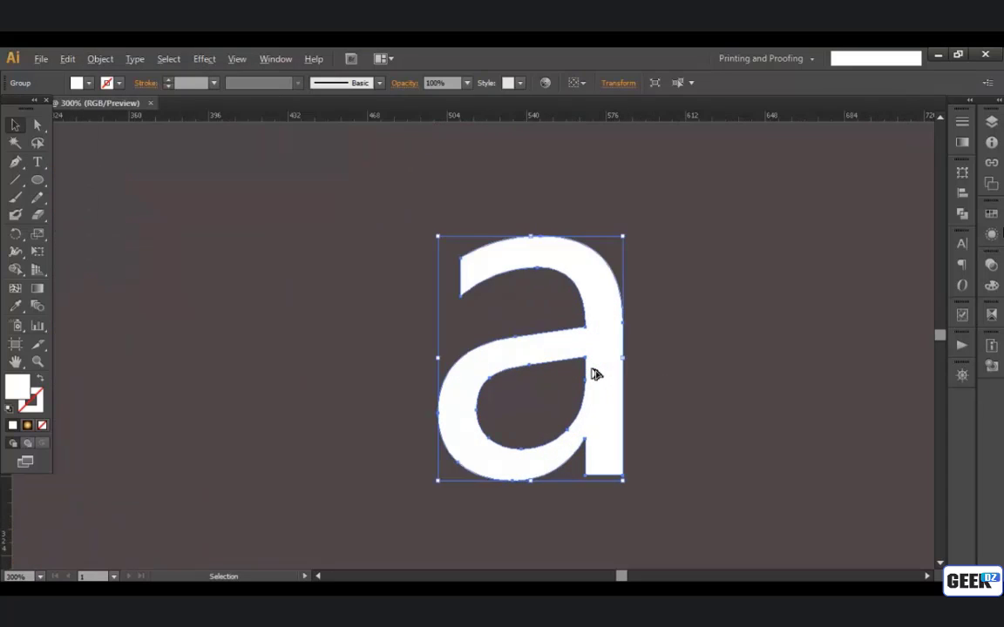
{"action": "key", "text": "space"}
{"action": "scroll", "coordinate": [572, 358], "scroll_direction": "down", "scroll_amount": 1}
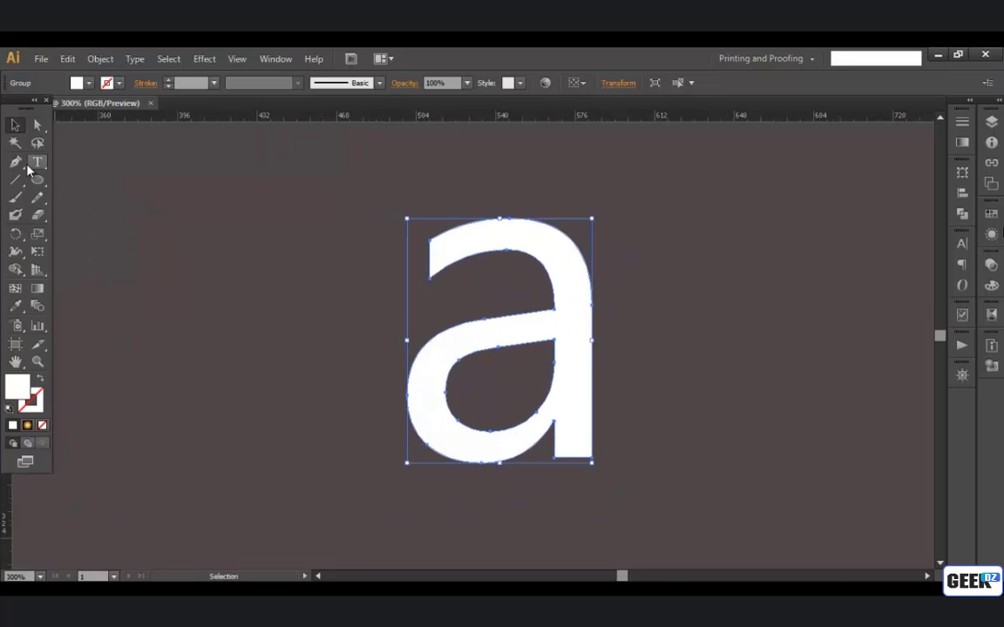
{"action": "left_click", "coordinate": [16, 162]}
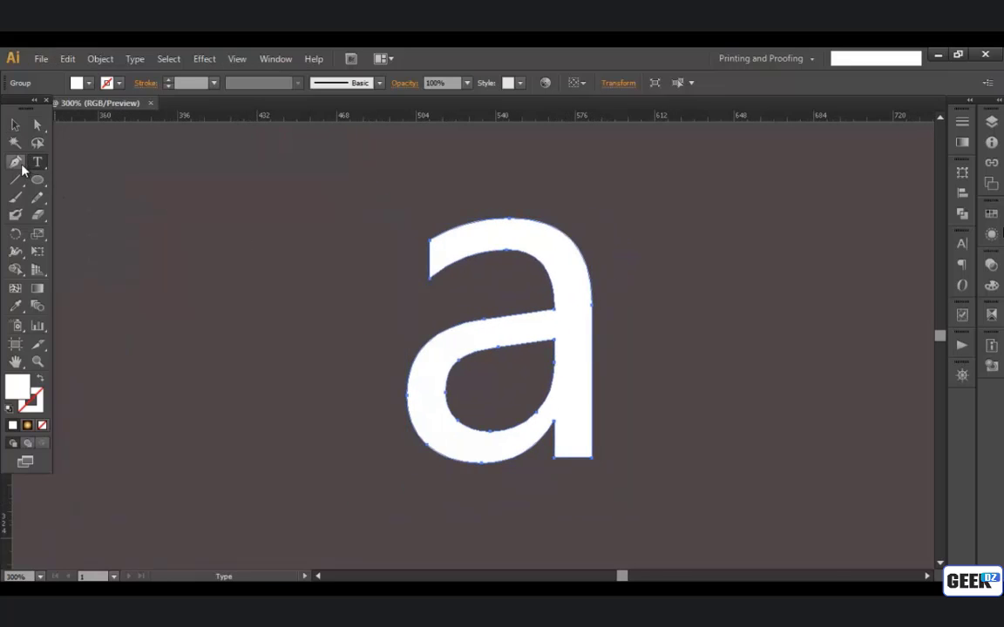
{"action": "left_click", "coordinate": [592, 459]}
{"action": "left_click", "coordinate": [555, 457]}
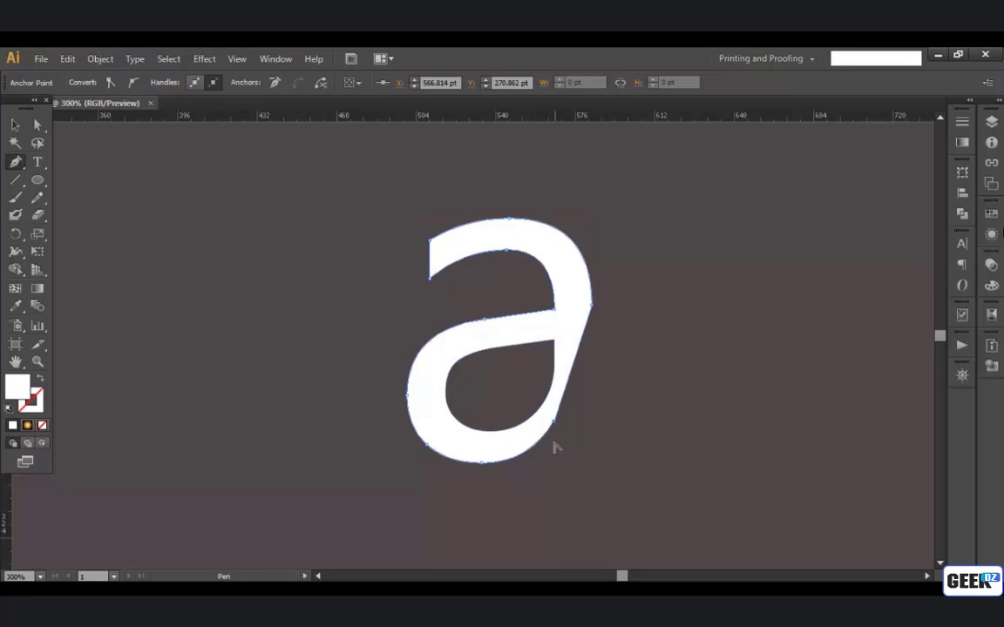
Step: Delete the surplus anchor points at the old stem junction, the bowl's lower-left curve and the inner corner above the bowl
{"action": "scroll", "coordinate": [562, 433], "scroll_direction": "up", "scroll_amount": 1}
{"action": "left_click", "coordinate": [555, 417]}
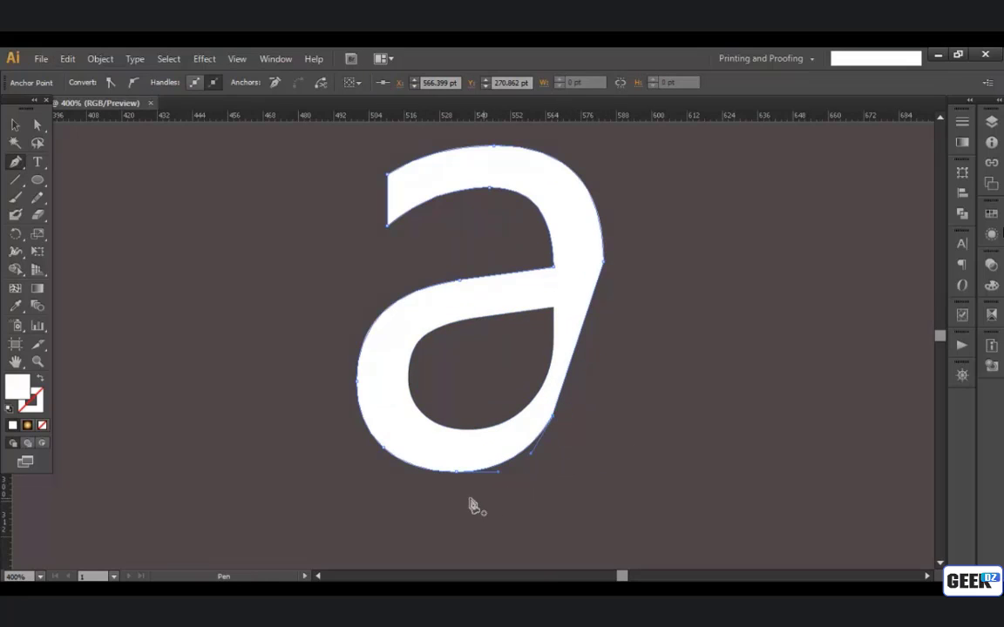
{"action": "left_click", "coordinate": [553, 421]}
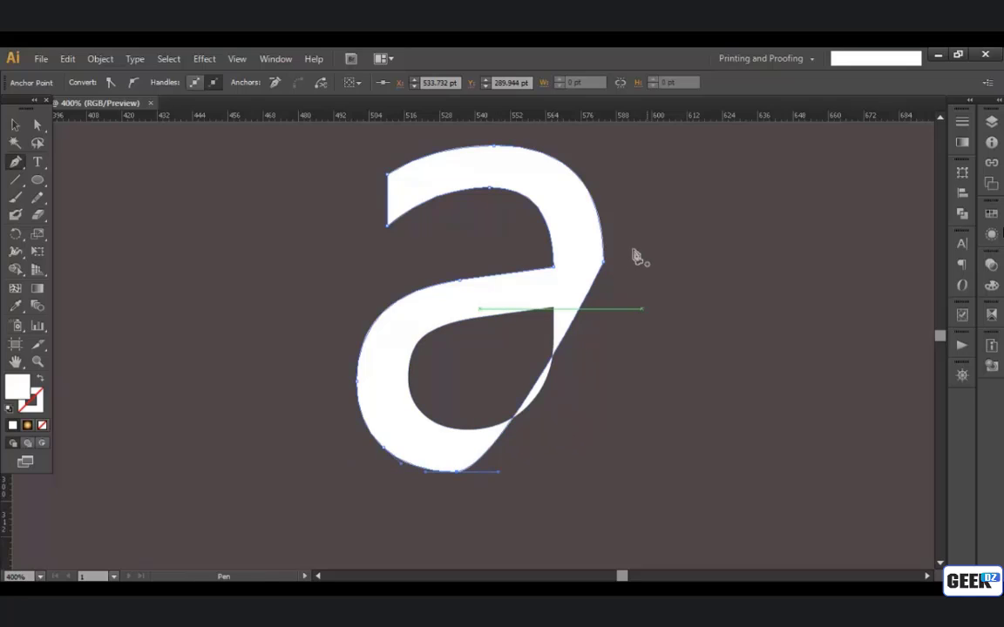
{"action": "left_click", "coordinate": [386, 457]}
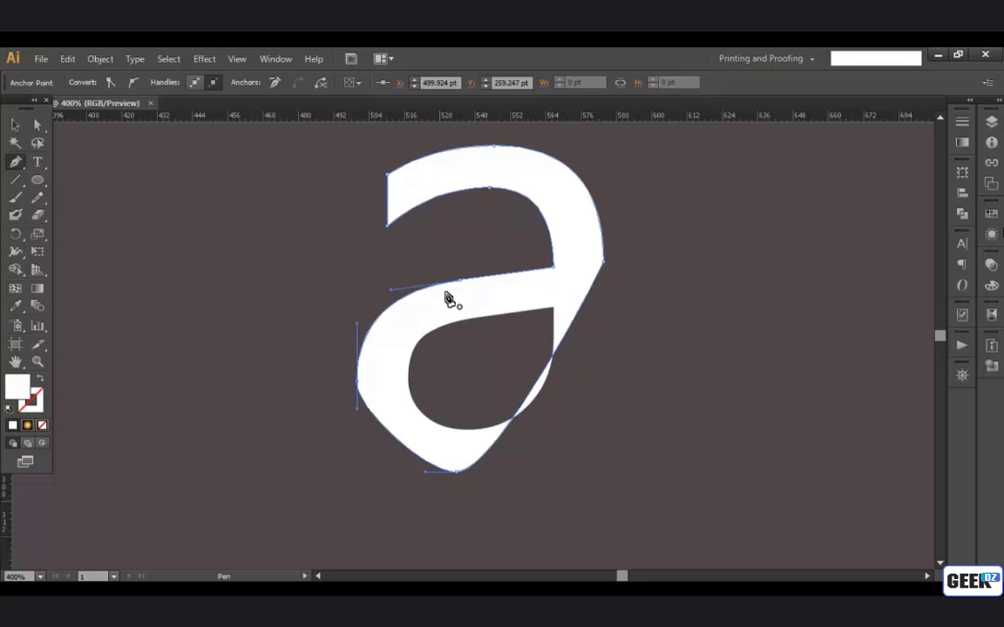
{"action": "left_click", "coordinate": [553, 274]}
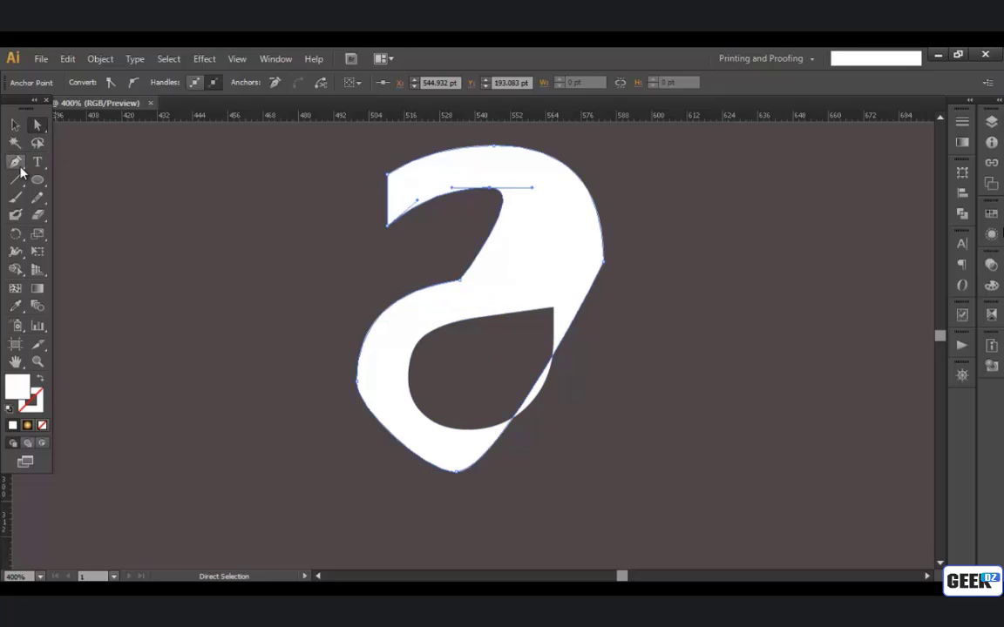
Step: Round the letter's right side and bottom by pulling curve handles from their outer anchors with Convert Anchor Point
{"action": "left_click_drag", "start_coordinate": [16, 161], "coordinate": [61, 218]}
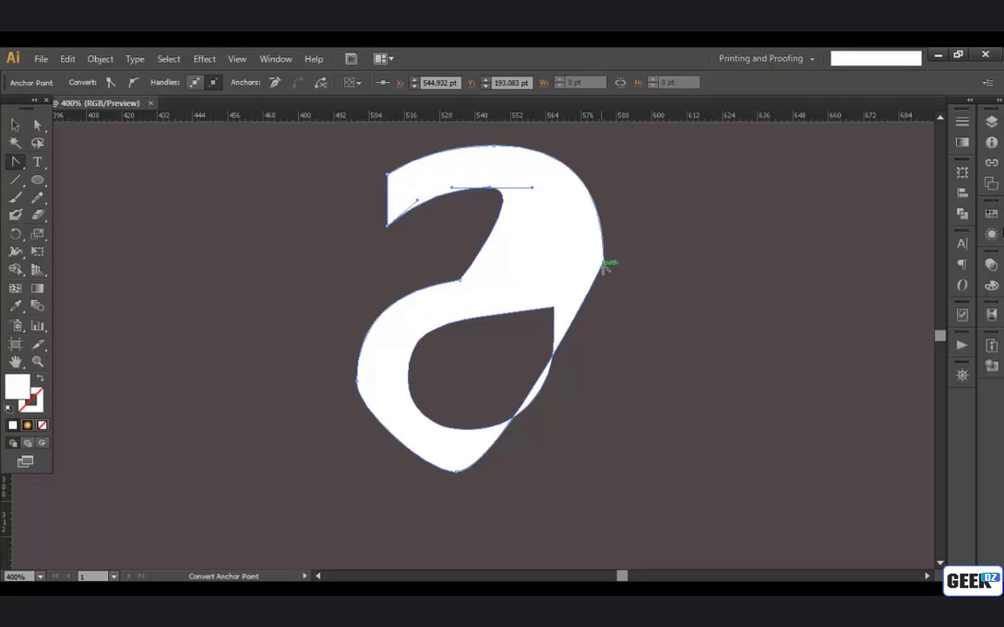
{"action": "left_click_drag", "start_coordinate": [603, 261], "coordinate": [605, 383]}
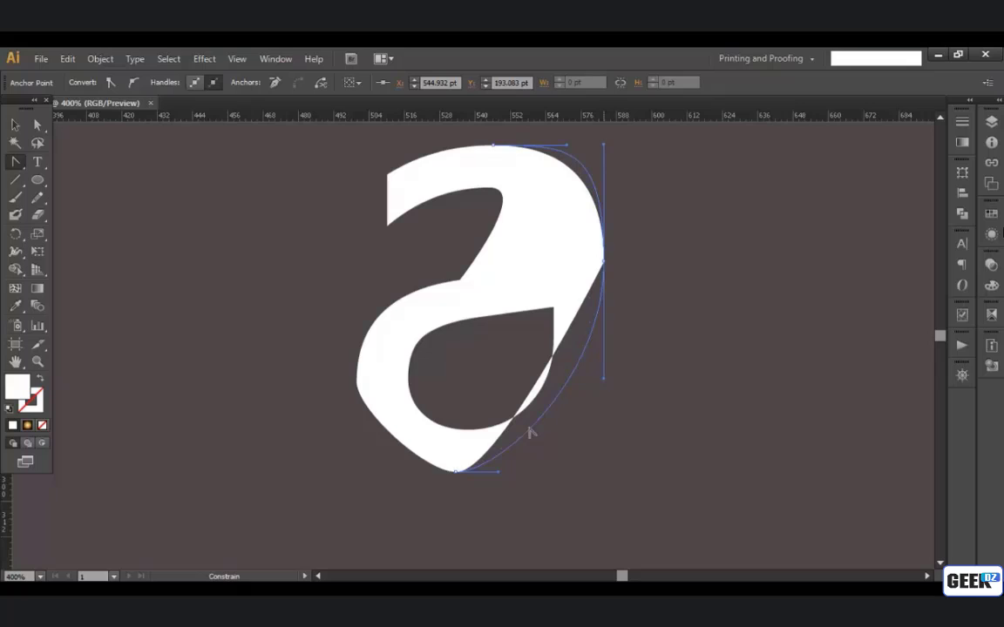
{"action": "left_click_drag", "start_coordinate": [530, 432], "coordinate": [529, 432]}
{"action": "left_click_drag", "start_coordinate": [457, 473], "coordinate": [371, 471]}
{"action": "left_click_drag", "start_coordinate": [580, 376], "coordinate": [571, 393]}
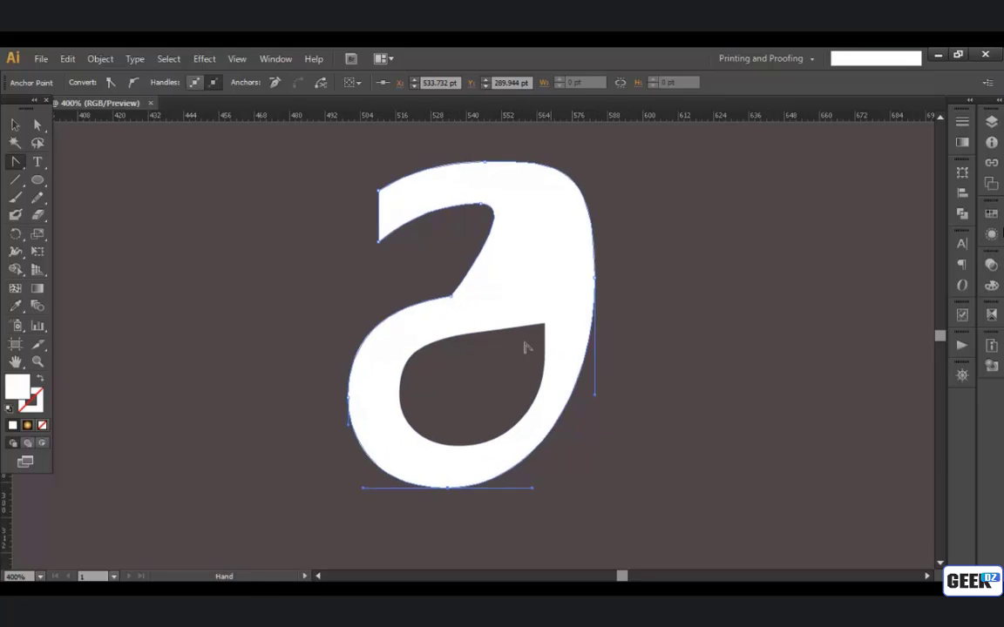
Step: Delete the counter's upper-left, lower-left, lower-right and right-side anchor points with the Pen tool
{"action": "left_click", "coordinate": [12, 125]}
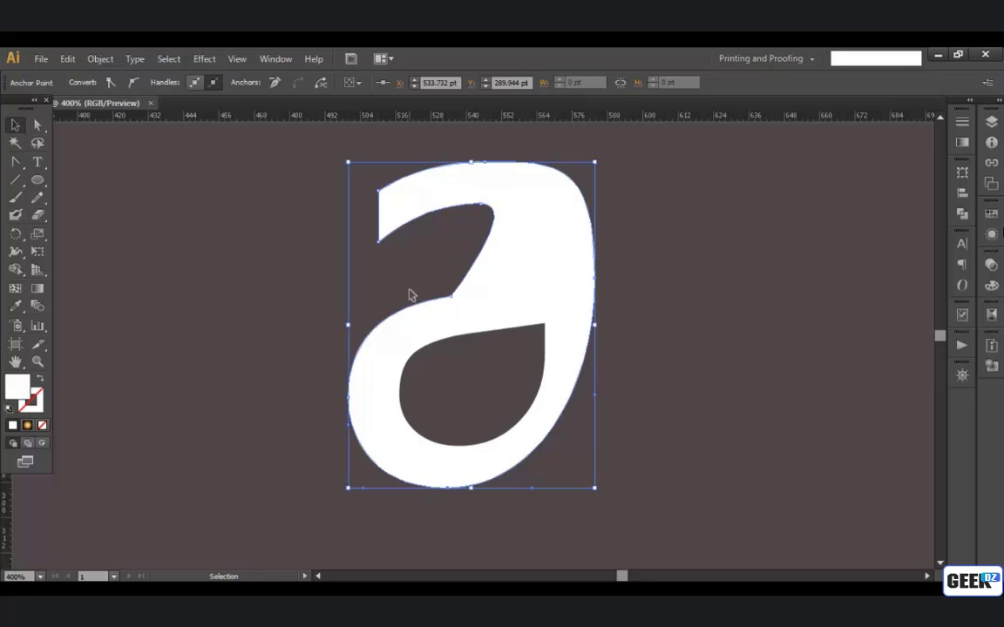
{"action": "left_click", "coordinate": [479, 340]}
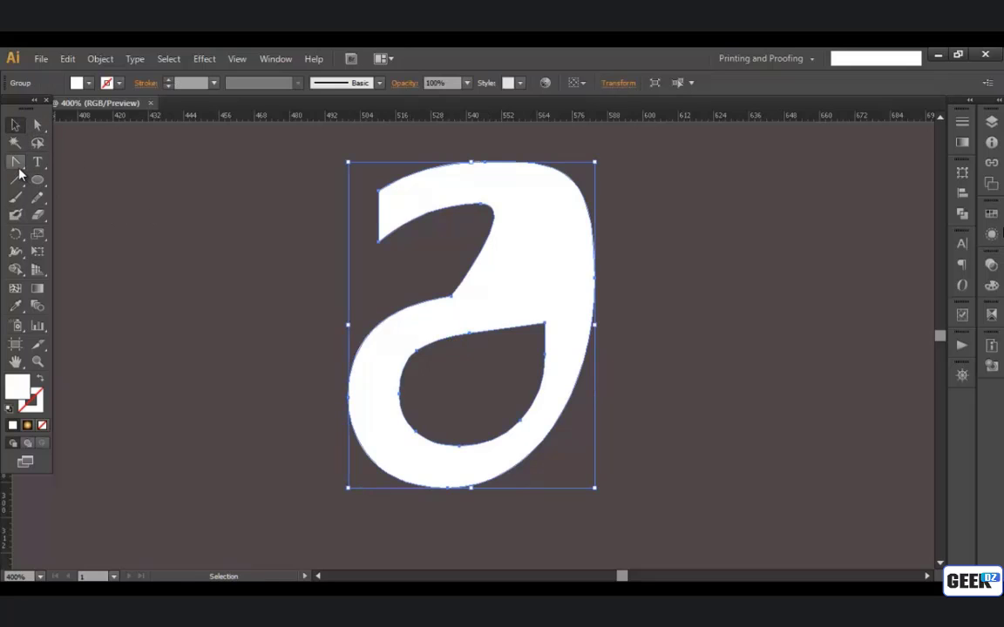
{"action": "left_click_drag", "start_coordinate": [18, 164], "coordinate": [65, 164]}
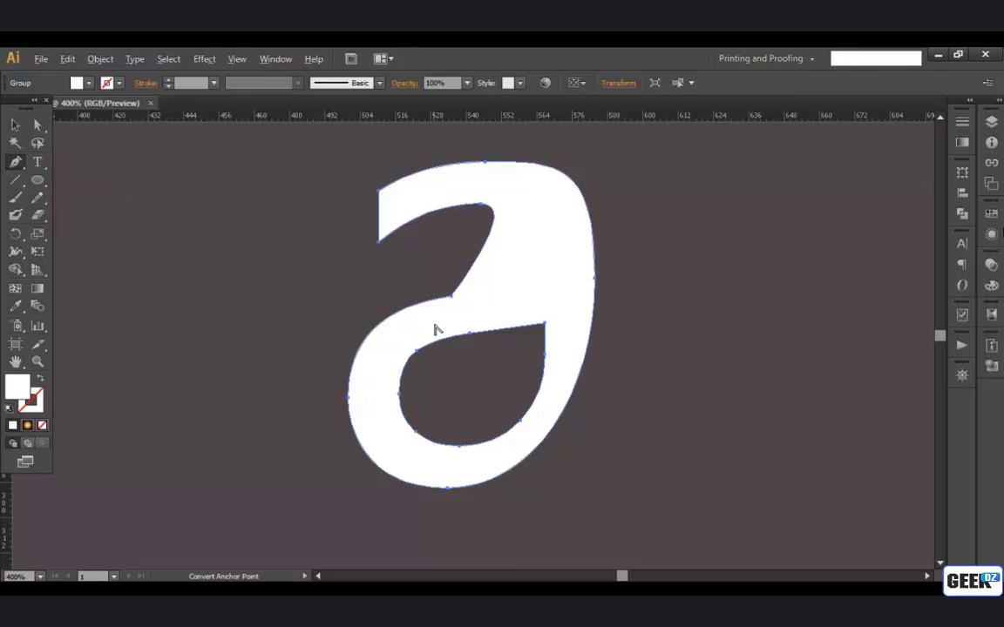
{"action": "scroll", "coordinate": [437, 327], "scroll_direction": "up", "scroll_amount": 1}
{"action": "left_click_drag", "start_coordinate": [482, 378], "coordinate": [486, 357]}
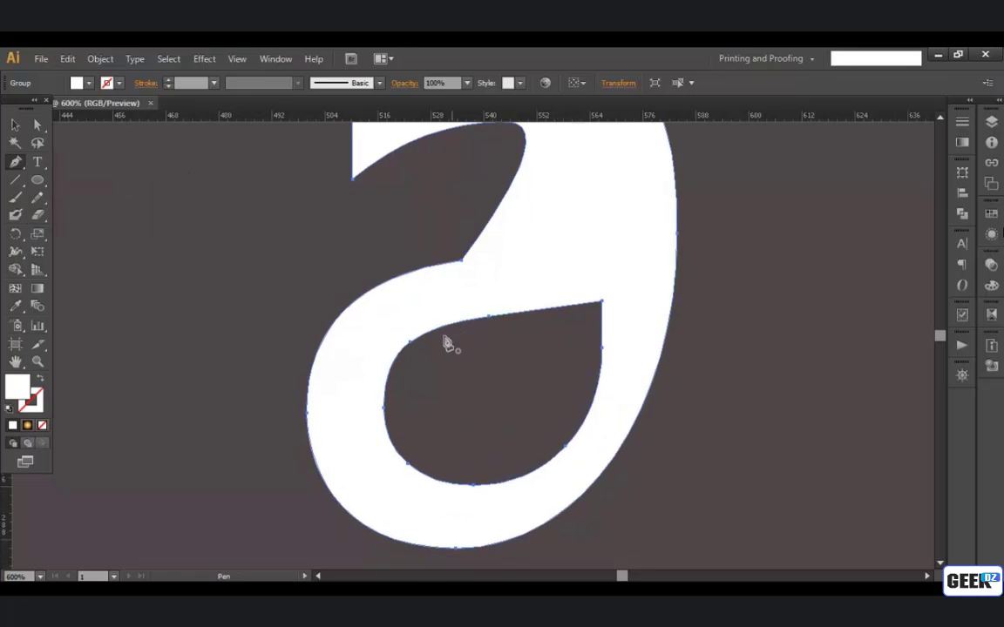
{"action": "left_click", "coordinate": [415, 350]}
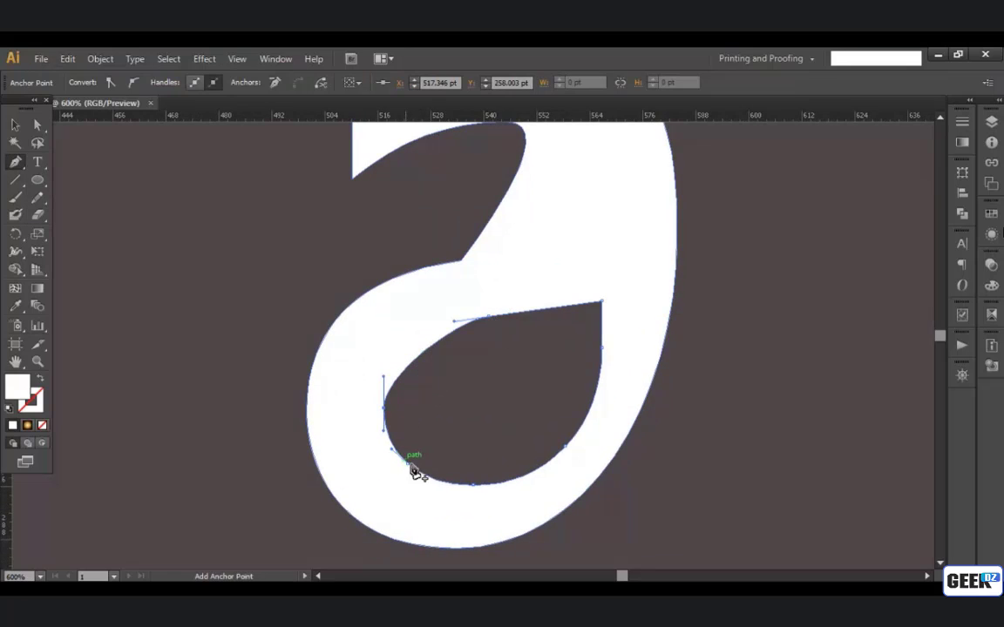
{"action": "left_click", "coordinate": [407, 462]}
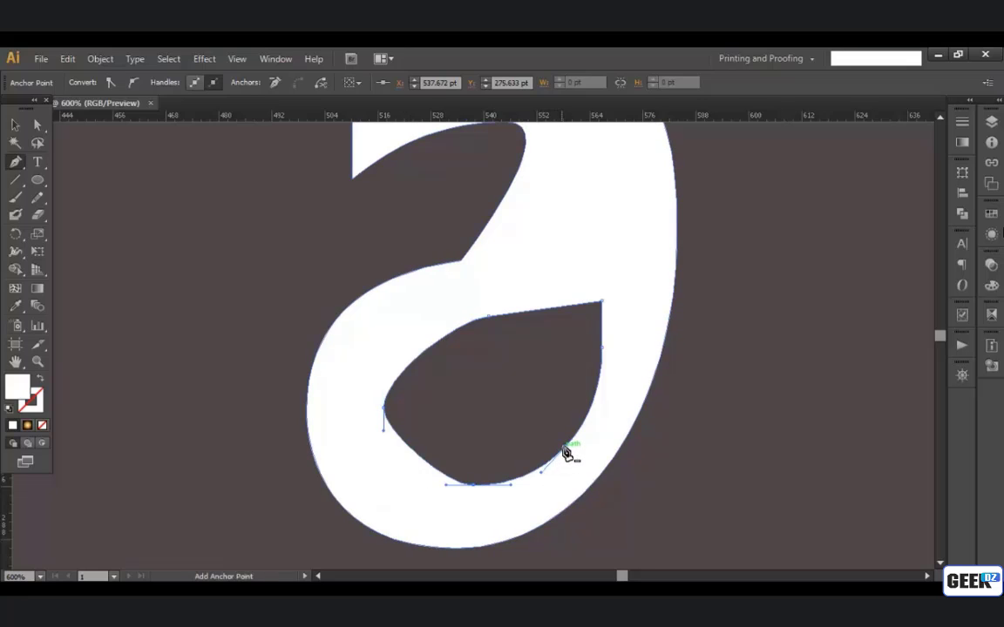
{"action": "left_click", "coordinate": [565, 448]}
{"action": "key", "text": "space"}
{"action": "mouse_move", "coordinate": [542, 423]}
{"action": "left_mouse_down"}
{"action": "mouse_move", "coordinate": [551, 432]}
{"action": "mouse_move", "coordinate": [543, 440]}
{"action": "left_mouse_up"}
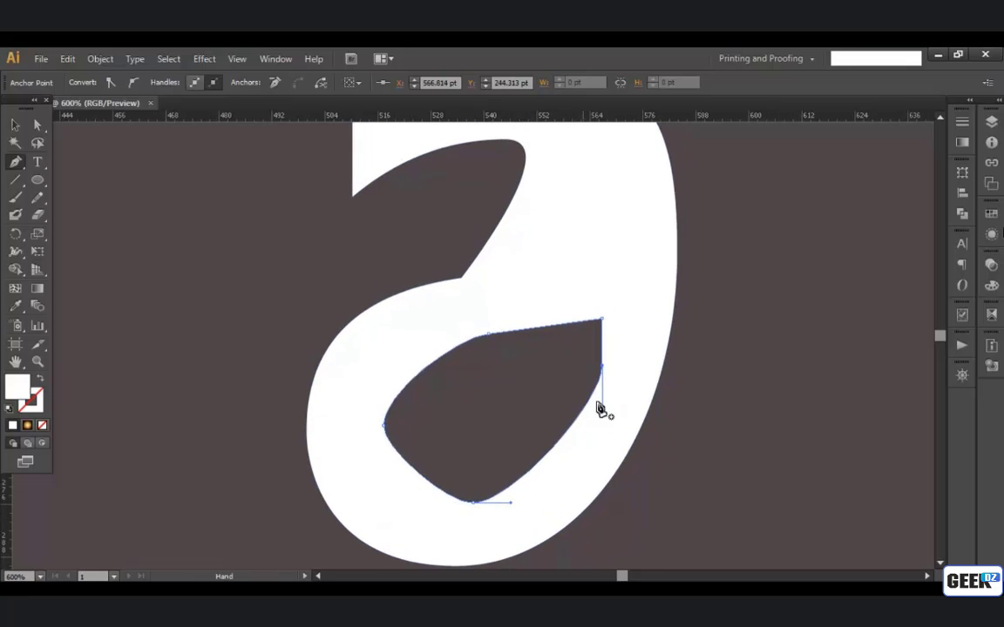
{"action": "left_click", "coordinate": [603, 367]}
Step: Curve both edges meeting at the counter's upper-right tip with Convert Anchor Point, keeping the tip pointed
{"action": "scroll", "coordinate": [590, 370], "scroll_direction": "down", "scroll_amount": 1}
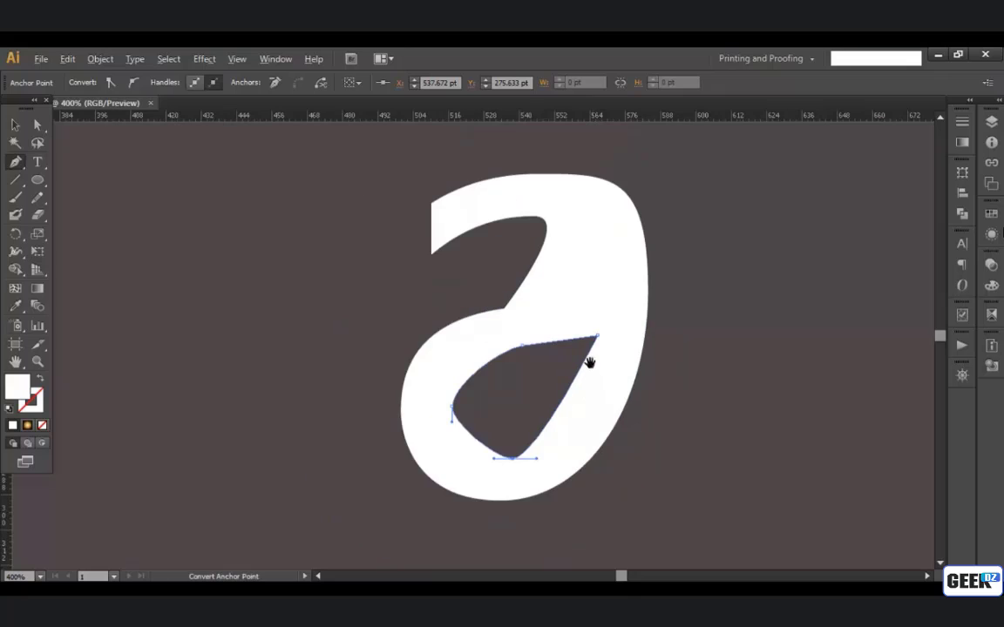
{"action": "key", "text": "space"}
{"action": "left_click_drag", "start_coordinate": [588, 363], "coordinate": [576, 397]}
{"action": "scroll", "coordinate": [435, 330], "scroll_direction": "up", "scroll_amount": 1}
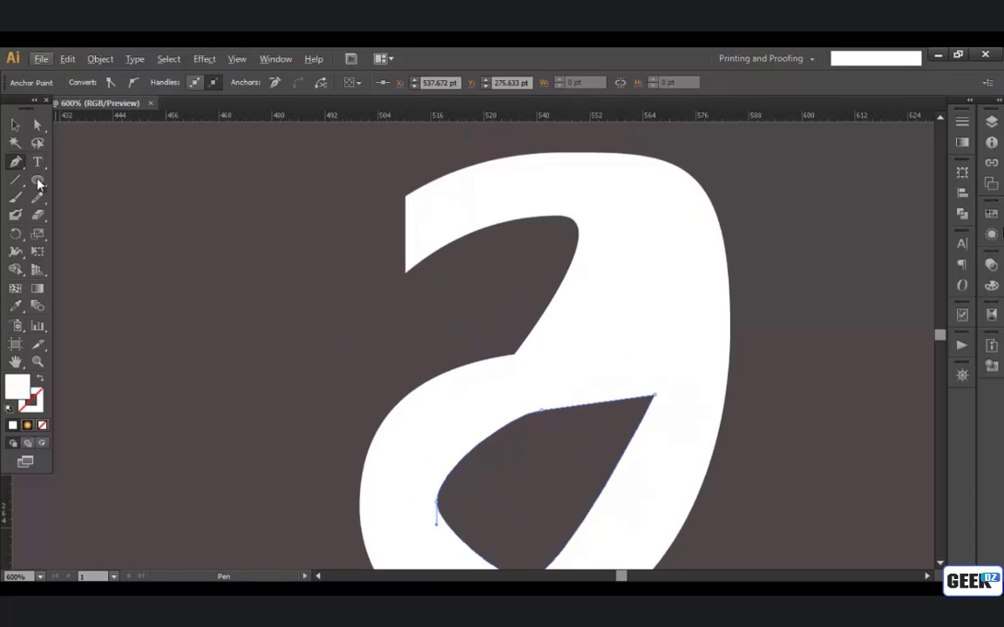
{"action": "left_click_drag", "start_coordinate": [19, 170], "coordinate": [78, 215]}
{"action": "key", "text": "space"}
{"action": "left_click_drag", "start_coordinate": [450, 328], "coordinate": [591, 320]}
{"action": "key", "text": "space"}
{"action": "left_click_drag", "start_coordinate": [582, 326], "coordinate": [546, 286]}
{"action": "left_click_drag", "start_coordinate": [573, 332], "coordinate": [602, 202]}
{"action": "scroll", "coordinate": [551, 295], "scroll_direction": "up", "scroll_amount": 2}
{"action": "key", "text": "space"}
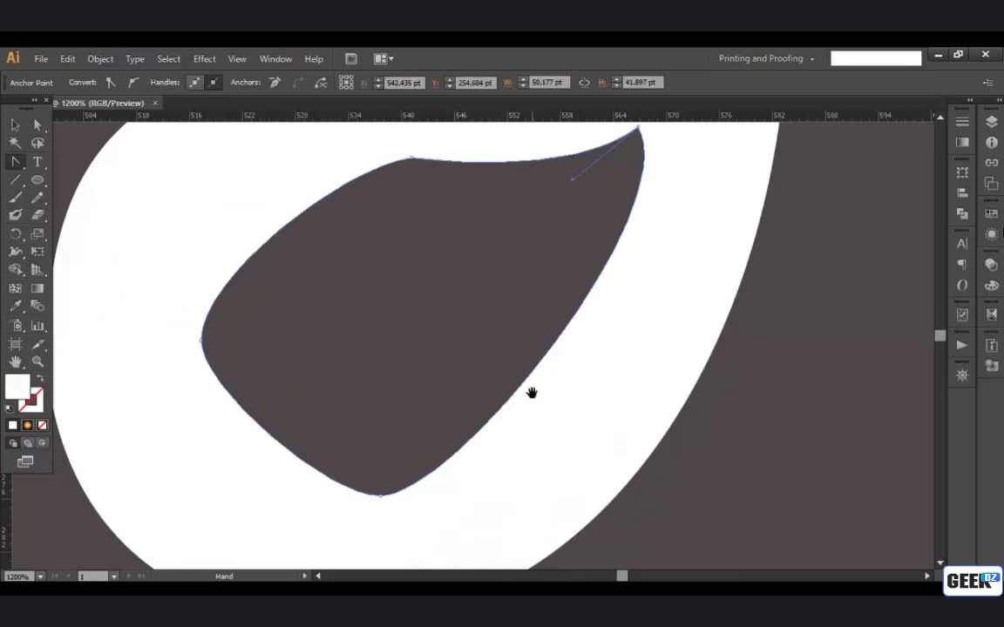
Step: Smooth the counter's bottom, left and top anchor points into rounded curves with Convert Anchor Point
{"action": "left_click_drag", "start_coordinate": [380, 495], "coordinate": [550, 502]}
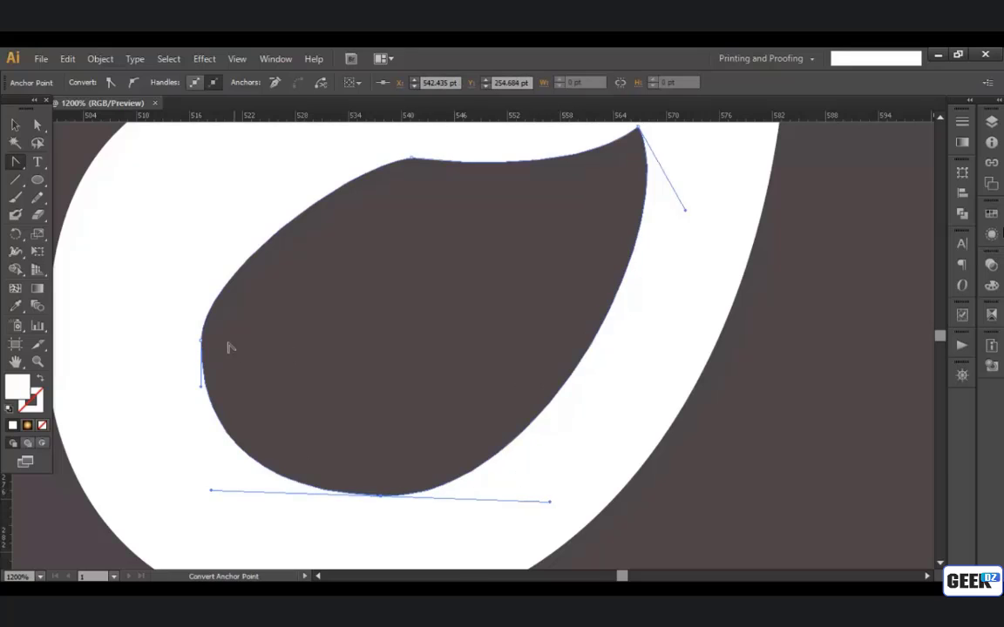
{"action": "left_click_drag", "start_coordinate": [203, 339], "coordinate": [193, 451]}
{"action": "left_click_drag", "start_coordinate": [414, 162], "coordinate": [319, 157]}
{"action": "scroll", "coordinate": [405, 188], "scroll_direction": "down", "scroll_amount": 2}
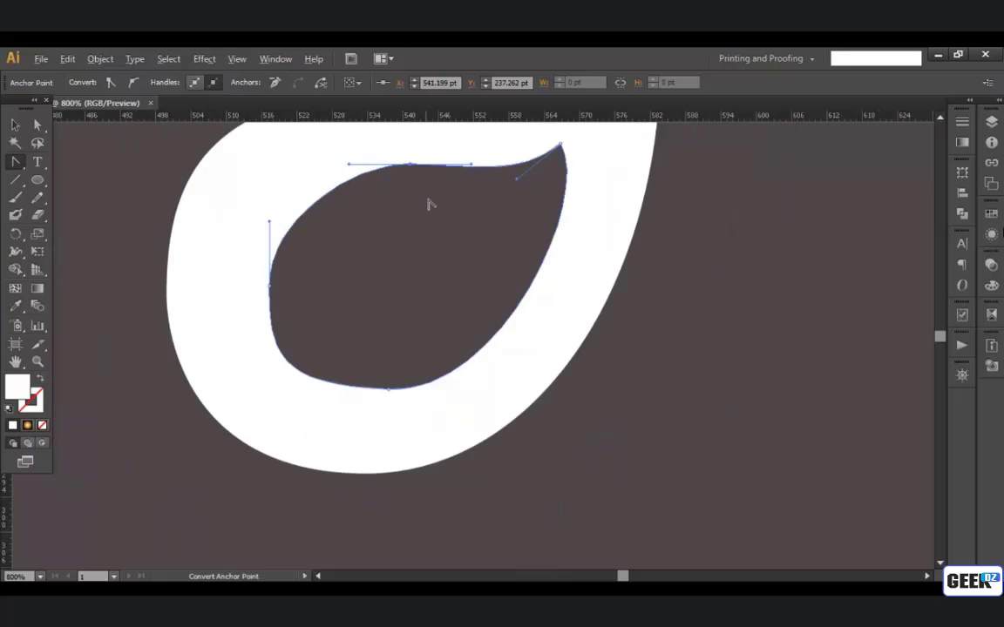
Step: Lower the anchor point on the outline's right side to about Y 233 pt with the Direct Selection tool
{"action": "left_click_drag", "start_coordinate": [463, 213], "coordinate": [451, 349]}
{"action": "left_click_drag", "start_coordinate": [487, 287], "coordinate": [519, 374]}
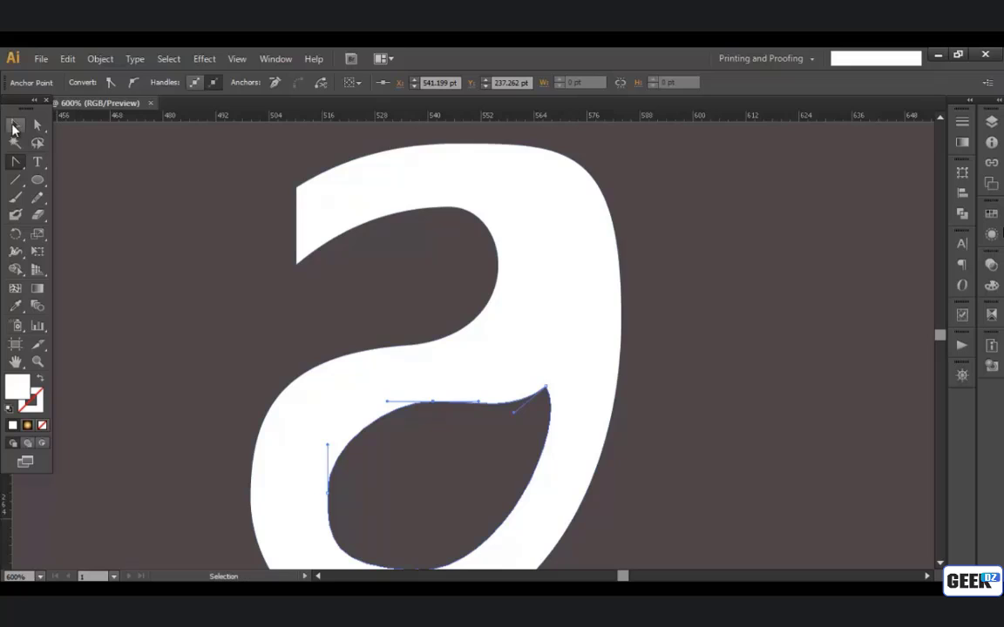
{"action": "left_click", "coordinate": [13, 128]}
{"action": "left_click", "coordinate": [562, 167]}
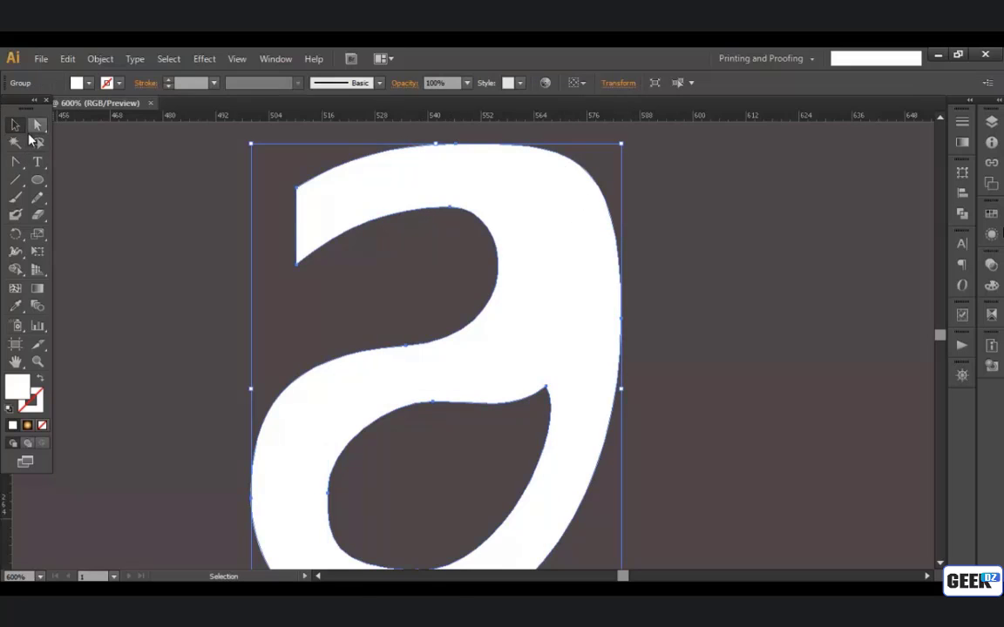
{"action": "left_click", "coordinate": [36, 129]}
{"action": "left_click_drag", "start_coordinate": [37, 124], "coordinate": [92, 123]}
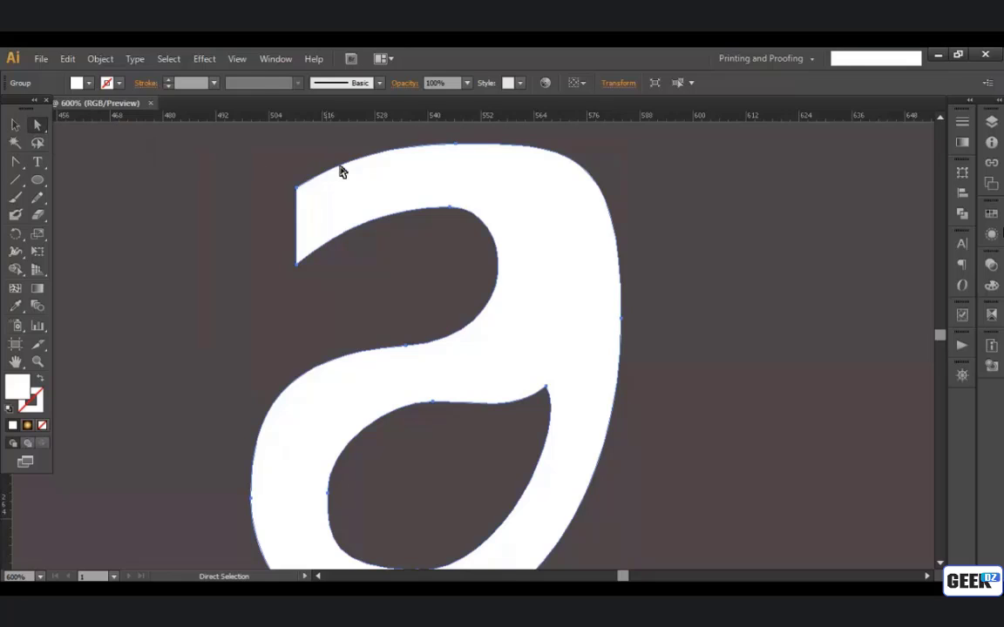
{"action": "left_click", "coordinate": [457, 145]}
{"action": "key", "text": "space"}
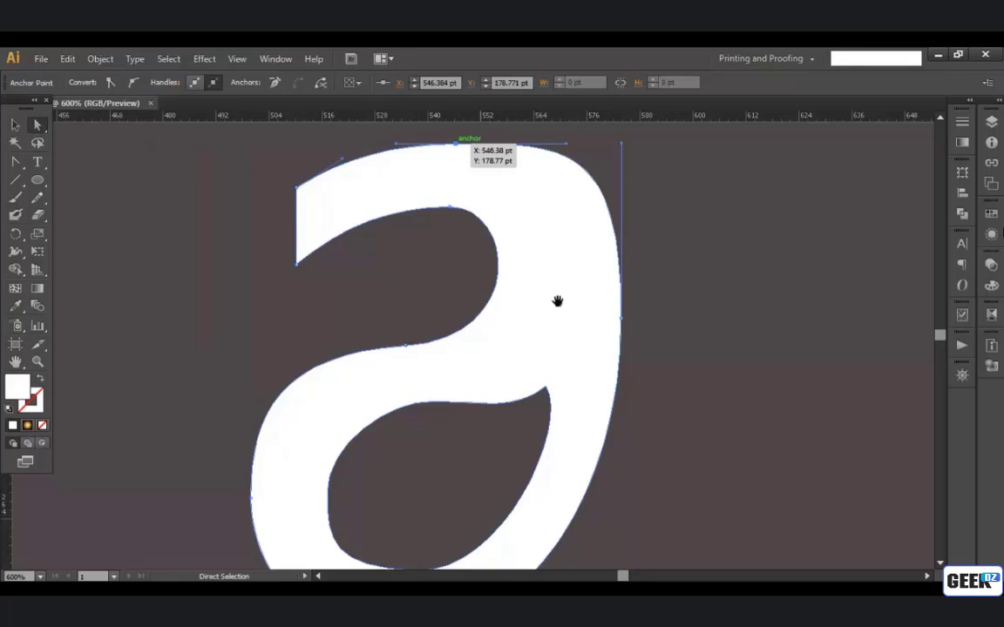
{"action": "left_click_drag", "start_coordinate": [558, 302], "coordinate": [534, 252]}
{"action": "left_click", "coordinate": [598, 333]}
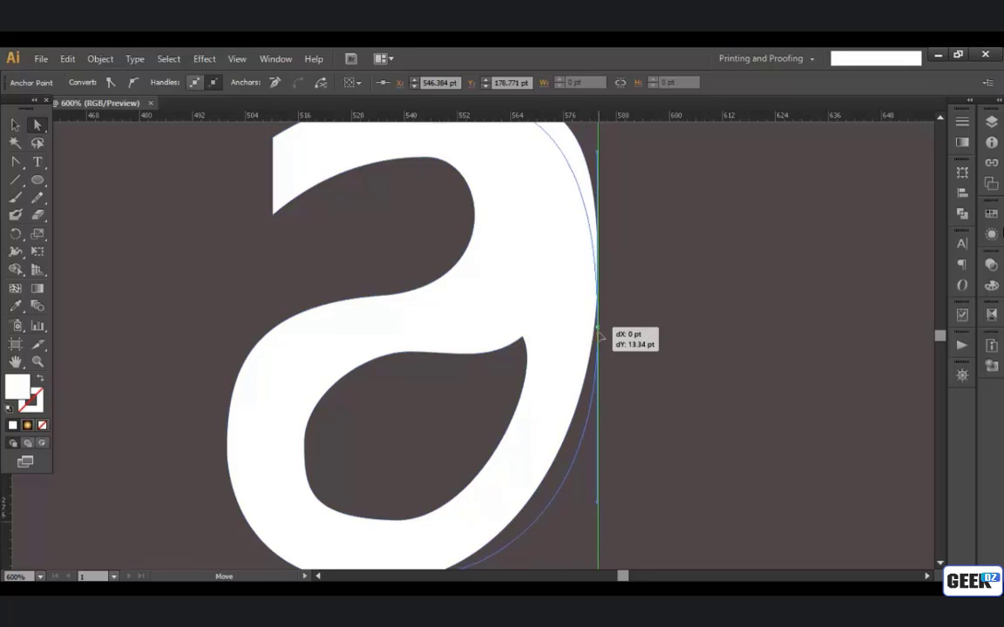
{"action": "scroll", "coordinate": [598, 336], "scroll_direction": "down", "scroll_amount": 1}
{"action": "key", "text": "space"}
{"action": "left_click_drag", "start_coordinate": [590, 355], "coordinate": [585, 347]}
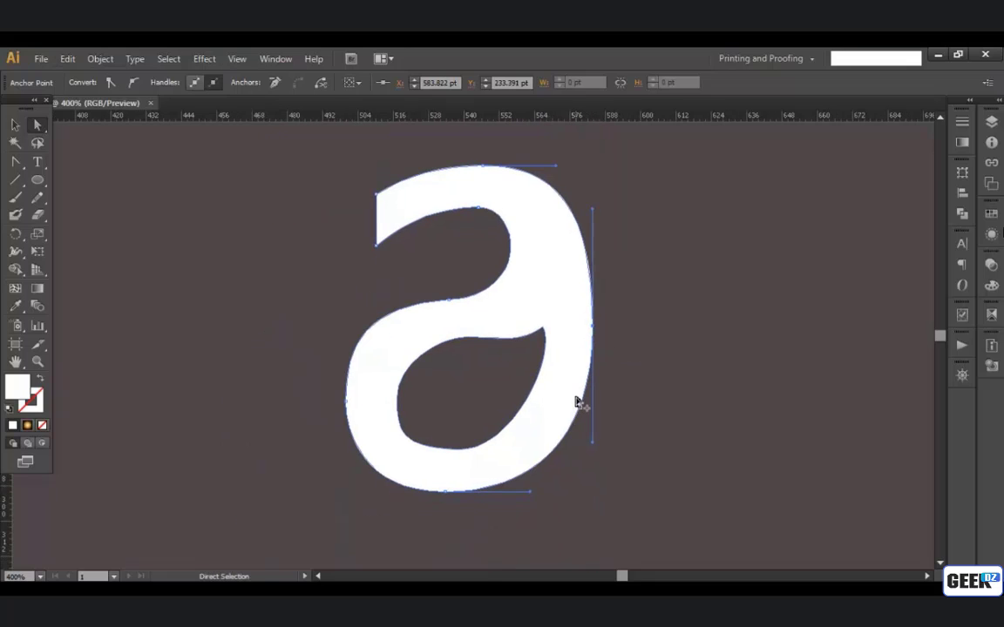
Step: Shift the outline's bottom anchor point to about X 537 pt and adjust the curve handles around the lower bowl
{"action": "left_click_drag", "start_coordinate": [450, 494], "coordinate": [459, 494]}
{"action": "left_click", "coordinate": [446, 492]}
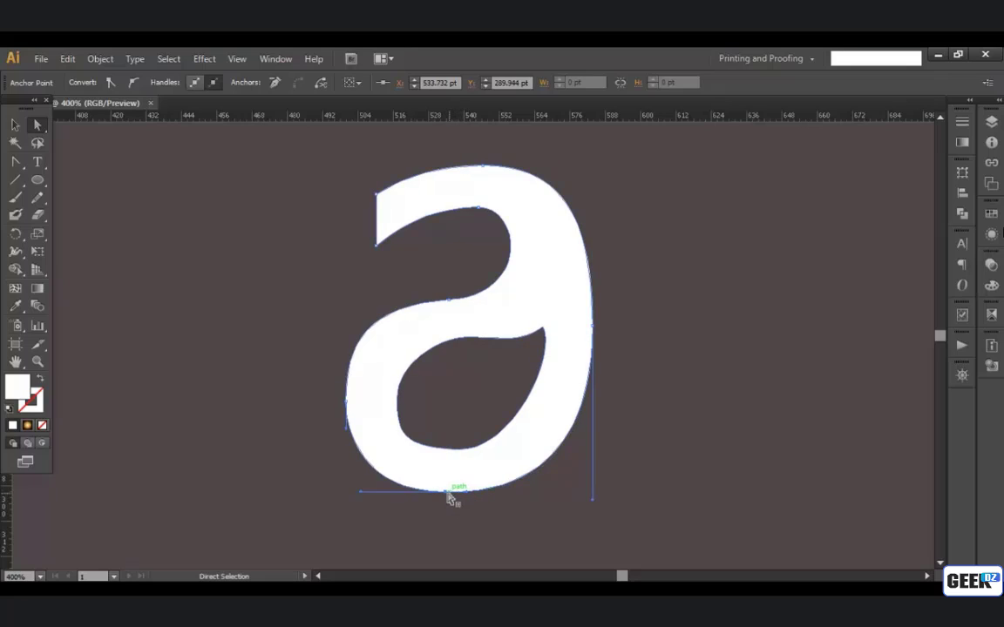
{"action": "left_click_drag", "start_coordinate": [451, 498], "coordinate": [495, 498]}
{"action": "left_click_drag", "start_coordinate": [593, 504], "coordinate": [551, 491]}
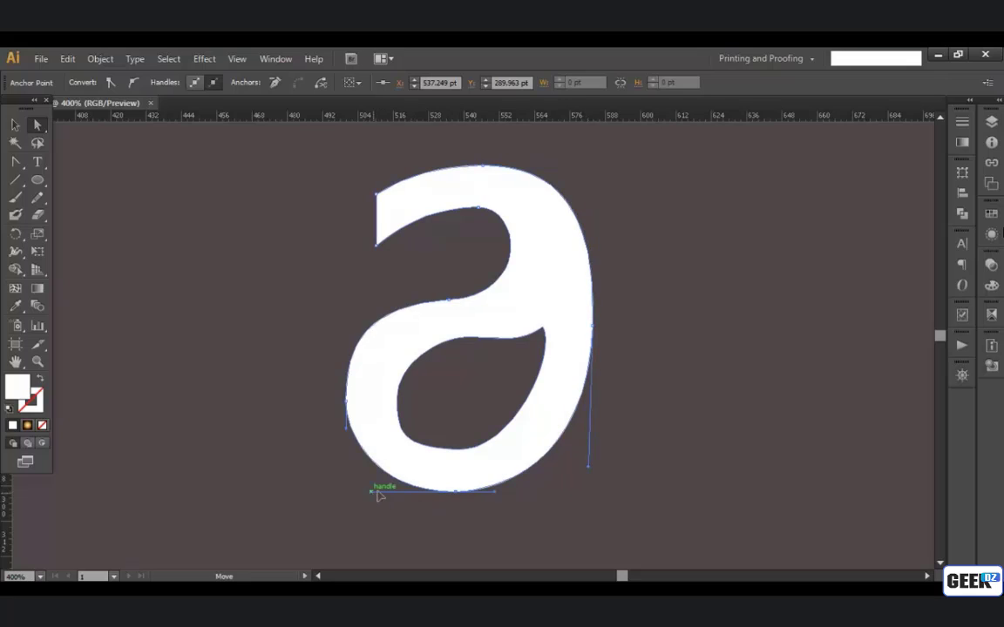
{"action": "scroll", "coordinate": [459, 498], "scroll_direction": "up", "scroll_amount": 1}
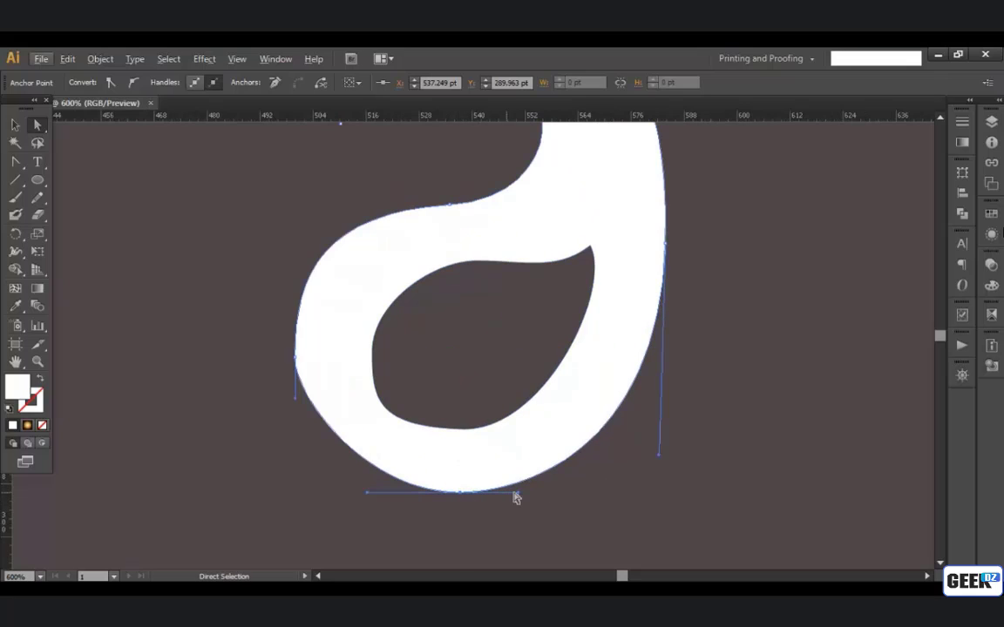
{"action": "left_click_drag", "start_coordinate": [517, 493], "coordinate": [555, 492]}
{"action": "left_click_drag", "start_coordinate": [601, 474], "coordinate": [558, 562]}
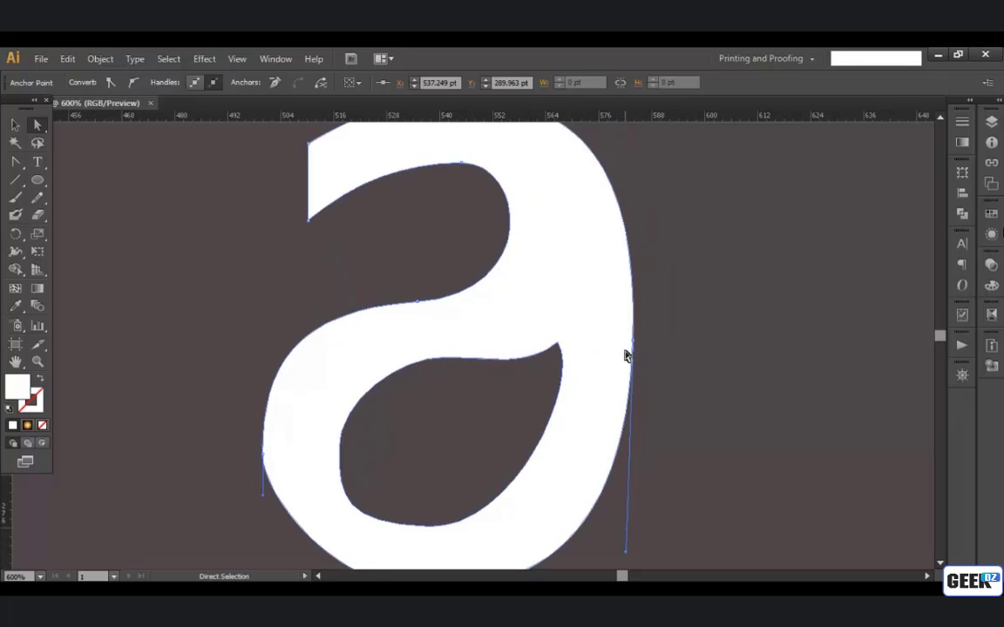
Step: Reshape the letter's top arc by adjusting its top anchor point and raising the stroke's upper-left corner to about Y 187 pt
{"action": "scroll", "coordinate": [637, 346], "scroll_direction": "down", "scroll_amount": 1}
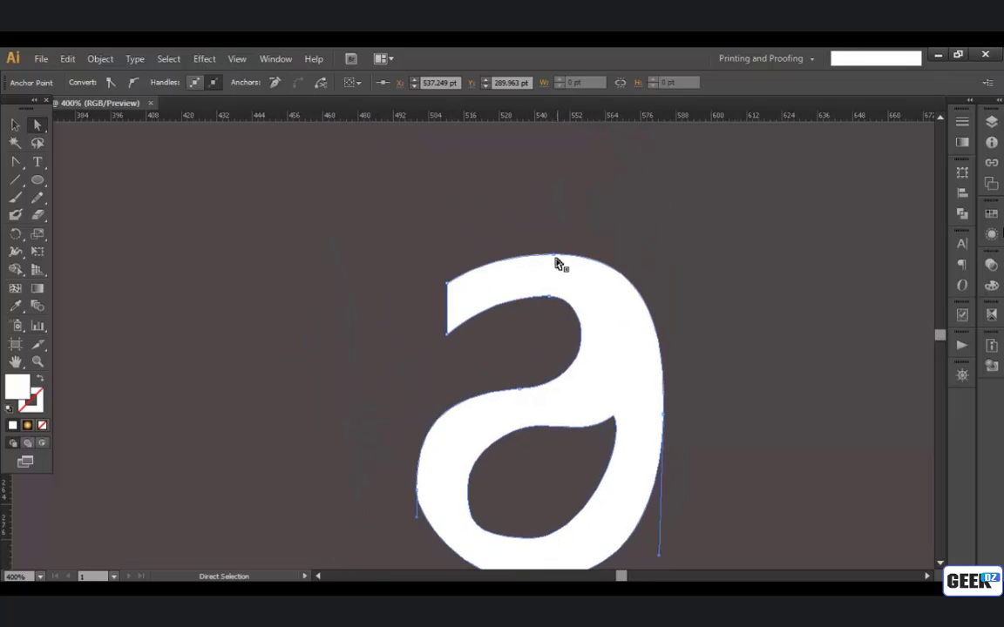
{"action": "left_click_drag", "start_coordinate": [629, 259], "coordinate": [615, 259]}
{"action": "left_click", "coordinate": [571, 310]}
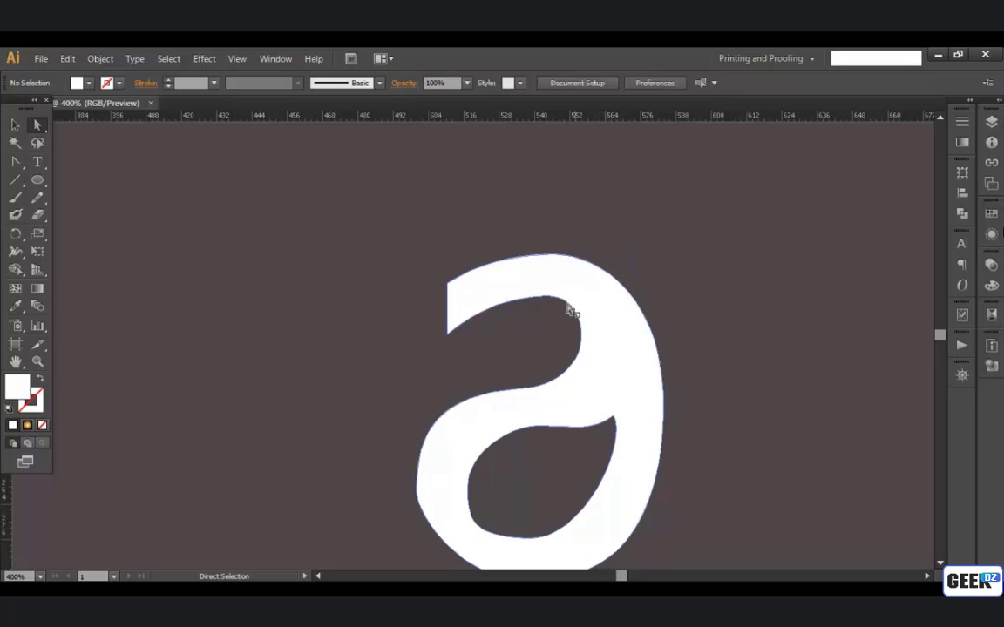
{"action": "left_click", "coordinate": [447, 283]}
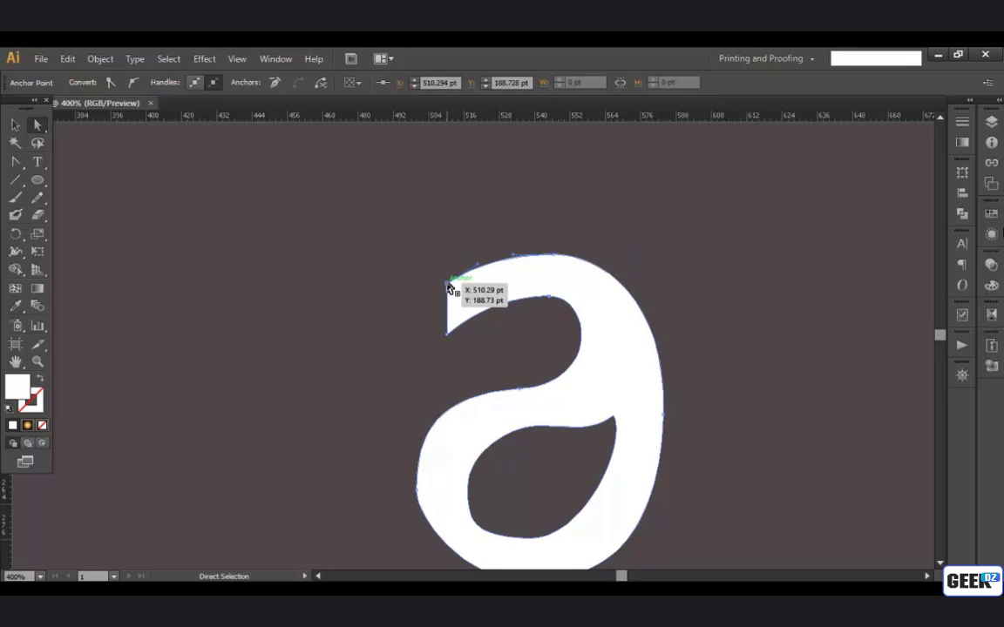
{"action": "left_click_drag", "start_coordinate": [448, 283], "coordinate": [447, 278]}
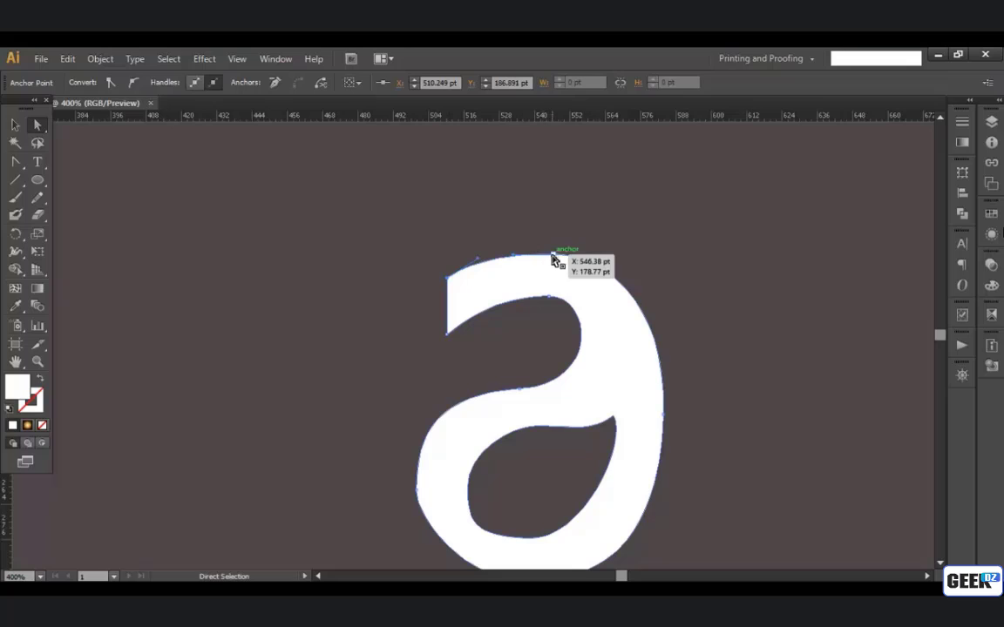
{"action": "left_click_drag", "start_coordinate": [554, 255], "coordinate": [546, 232]}
{"action": "left_click", "coordinate": [616, 240]}
{"action": "scroll", "coordinate": [616, 477], "scroll_direction": "down", "scroll_amount": 2}
Step: Smooth the bowl's lower-left curve by adjusting the handles of the outline's bottom and left anchor points
{"action": "left_click", "coordinate": [519, 526]}
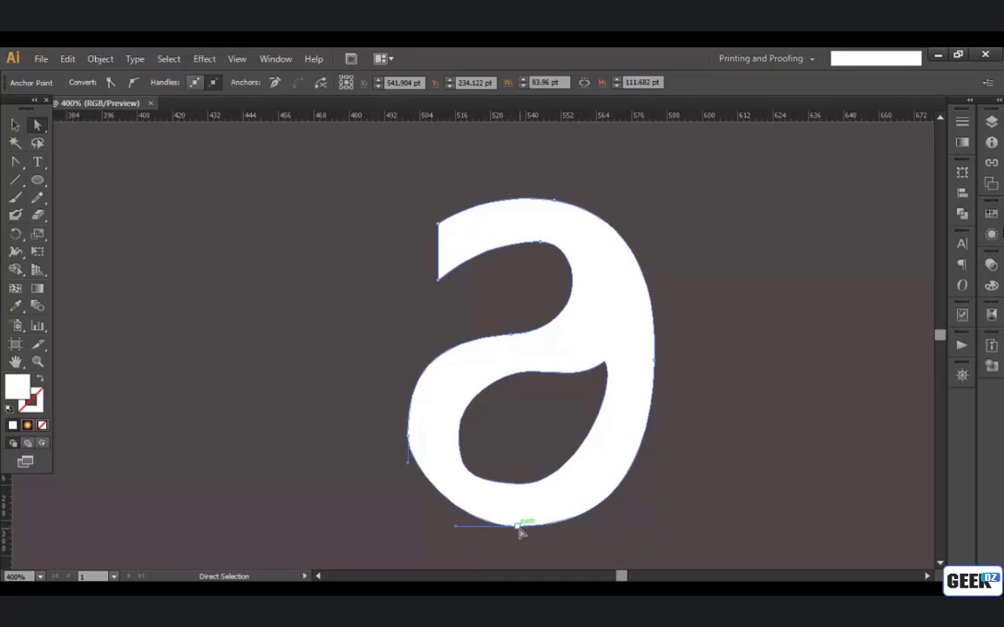
{"action": "left_click_drag", "start_coordinate": [455, 528], "coordinate": [460, 526]}
{"action": "left_click_drag", "start_coordinate": [422, 478], "coordinate": [408, 486]}
{"action": "key", "text": "space"}
{"action": "left_click_drag", "start_coordinate": [503, 505], "coordinate": [502, 511]}
{"action": "left_click_drag", "start_coordinate": [408, 384], "coordinate": [407, 394]}
Step: Widen the upper opening's rounded end by shifting its lower anchor point rightward and pulling the adjoining curve handles
{"action": "left_click_drag", "start_coordinate": [511, 340], "coordinate": [533, 340]}
{"action": "left_click_drag", "start_coordinate": [617, 335], "coordinate": [625, 346]}
{"action": "left_click_drag", "start_coordinate": [448, 338], "coordinate": [445, 338]}
{"action": "left_click", "coordinate": [496, 305]}
{"action": "left_click_drag", "start_coordinate": [577, 277], "coordinate": [594, 300]}
{"action": "left_click", "coordinate": [569, 305]}
{"action": "scroll", "coordinate": [582, 355], "scroll_direction": "up", "scroll_amount": 1}
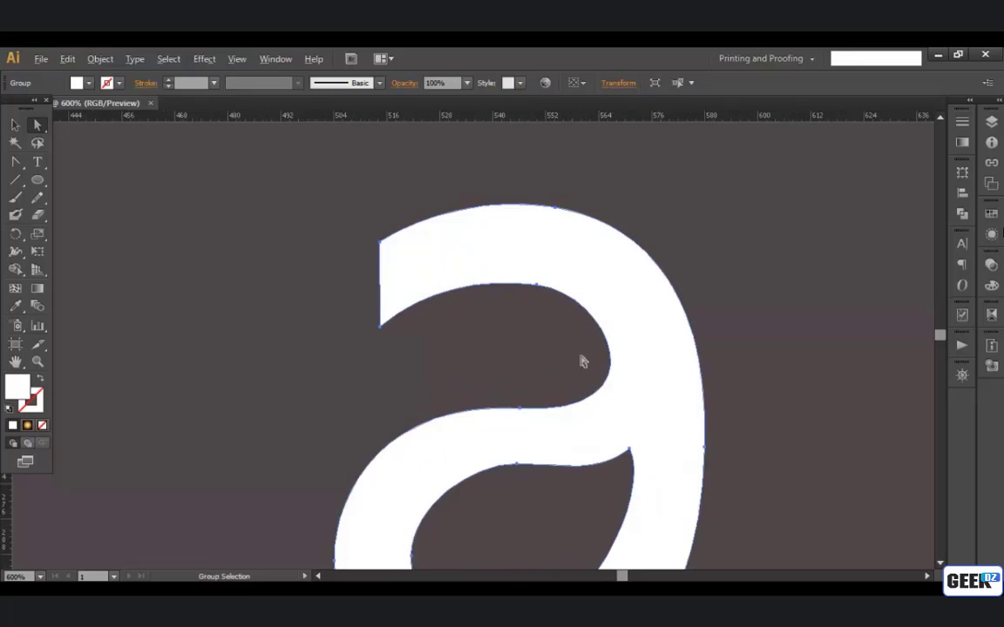
Step: Move the upper opening's top anchor point to about X 553 pt, Y 198.5 pt and tune the curve handles around it
{"action": "left_click_drag", "start_coordinate": [582, 358], "coordinate": [543, 286]}
{"action": "left_click_drag", "start_coordinate": [494, 216], "coordinate": [498, 224]}
{"action": "left_click_drag", "start_coordinate": [503, 227], "coordinate": [491, 201]}
{"action": "left_click", "coordinate": [493, 203]}
{"action": "left_click", "coordinate": [471, 321]}
{"action": "left_click_drag", "start_coordinate": [614, 329], "coordinate": [608, 321]}
{"action": "left_click", "coordinate": [493, 203]}
{"action": "left_click_drag", "start_coordinate": [568, 212], "coordinate": [586, 230]}
{"action": "left_click_drag", "start_coordinate": [493, 203], "coordinate": [507, 208]}
{"action": "left_click_drag", "start_coordinate": [599, 235], "coordinate": [578, 224]}
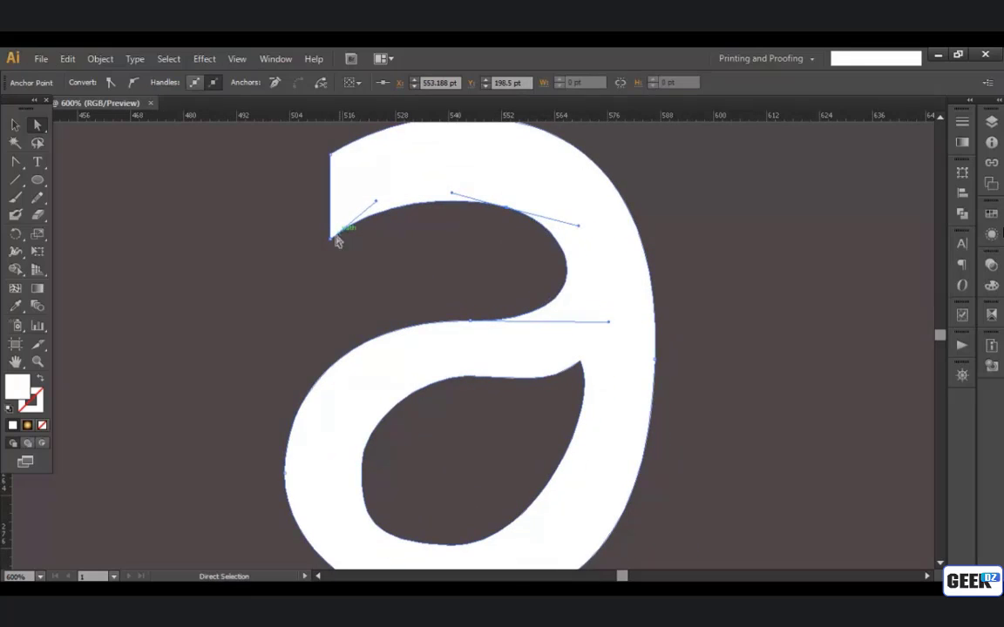
Step: Slant the letter's upper-left stroke end by moving its two corner points and adjusting their curve handles
{"action": "left_click_drag", "start_coordinate": [330, 238], "coordinate": [342, 243]}
{"action": "left_click_drag", "start_coordinate": [387, 206], "coordinate": [382, 207]}
{"action": "left_click_drag", "start_coordinate": [357, 155], "coordinate": [358, 271]}
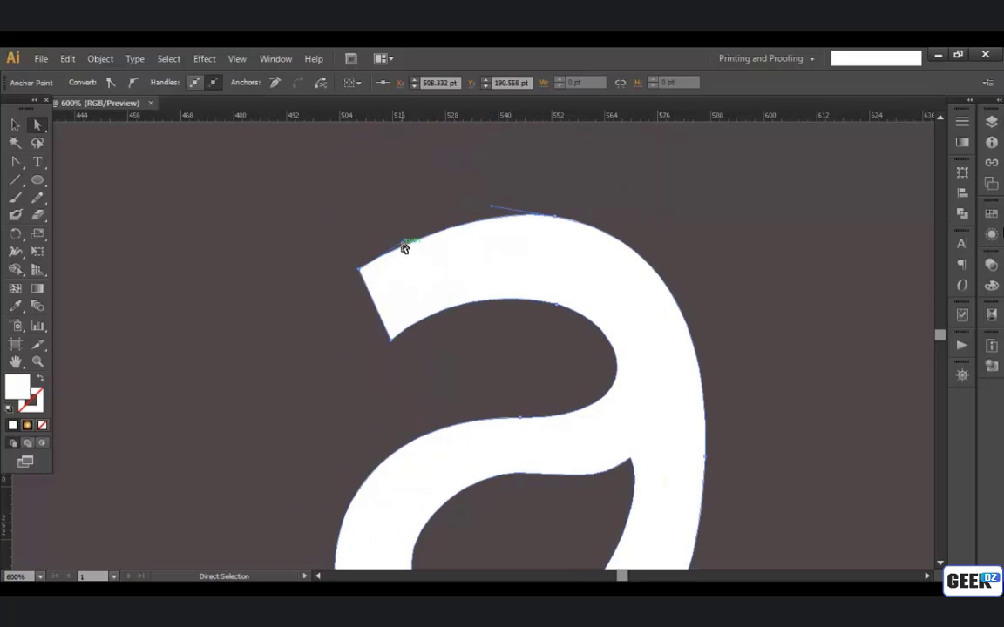
{"action": "left_click_drag", "start_coordinate": [404, 243], "coordinate": [409, 237]}
{"action": "left_click", "coordinate": [578, 198]}
Step: Nudge the bowl's left anchor point and the anchor below the upper opening, refining the handle of the latter
{"action": "scroll", "coordinate": [576, 193], "scroll_direction": "down", "scroll_amount": 2}
{"action": "scroll", "coordinate": [675, 384], "scroll_direction": "up", "scroll_amount": 1}
{"action": "left_click", "coordinate": [384, 385]}
{"action": "left_click_drag", "start_coordinate": [384, 386], "coordinate": [387, 386]}
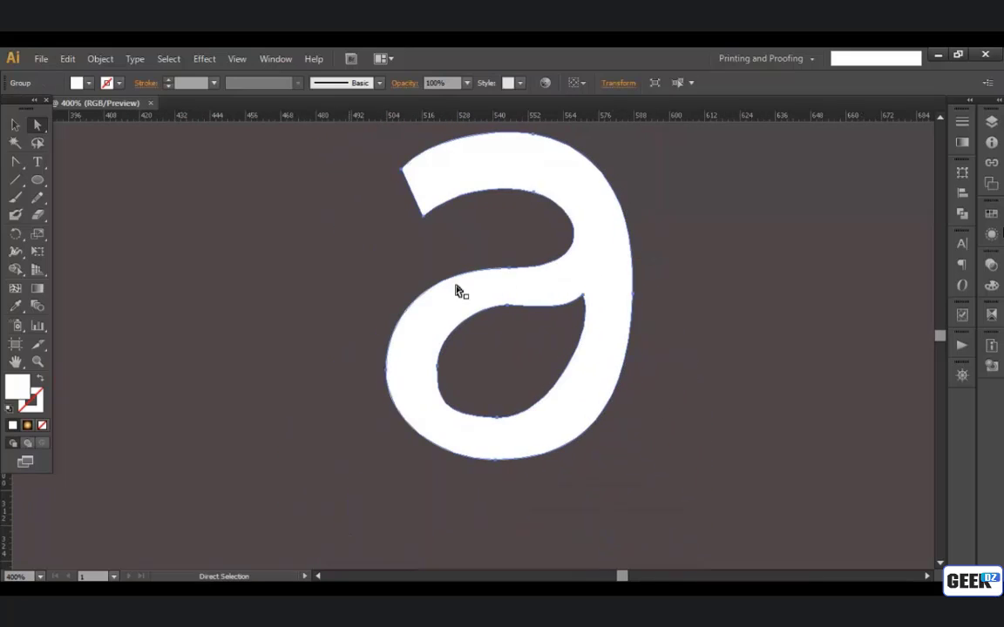
{"action": "left_click", "coordinate": [508, 269]}
{"action": "left_click_drag", "start_coordinate": [508, 269], "coordinate": [508, 267]}
{"action": "left_click_drag", "start_coordinate": [600, 268], "coordinate": [599, 272]}
Step: Shorten both curve handles of the outline's right-side anchor point
{"action": "left_click", "coordinate": [631, 283]}
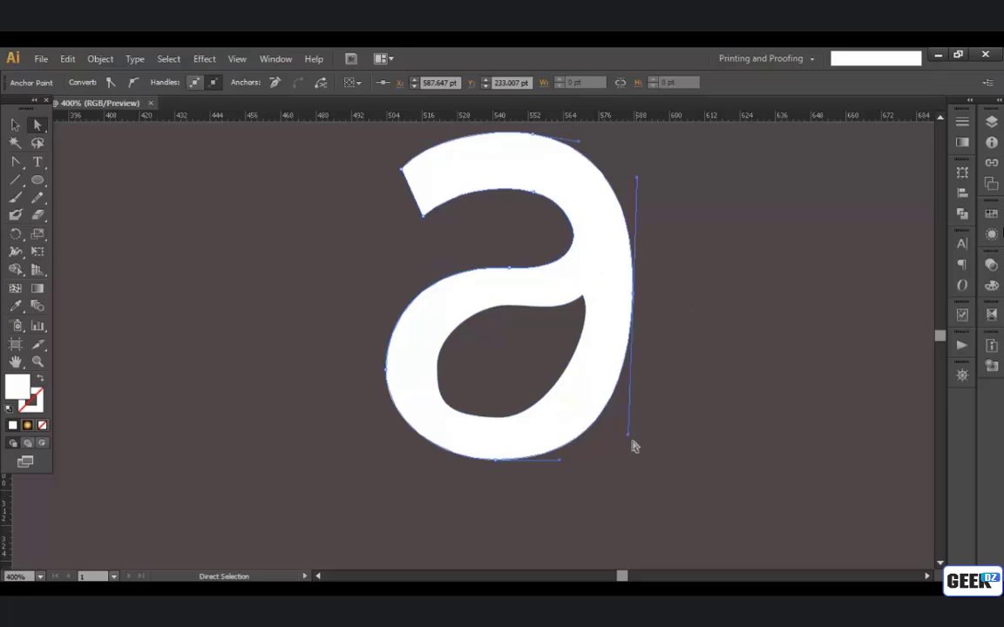
{"action": "left_click_drag", "start_coordinate": [630, 439], "coordinate": [630, 425]}
{"action": "left_click_drag", "start_coordinate": [635, 178], "coordinate": [633, 191]}
{"action": "left_click", "coordinate": [660, 231]}
{"action": "left_click_drag", "start_coordinate": [594, 303], "coordinate": [616, 270]}
Step: Move the counter's upper-right tip and its top, left and bottom anchor points inward to thicken the surrounding stroke
{"action": "left_click", "coordinate": [15, 125]}
{"action": "left_click", "coordinate": [465, 349]}
{"action": "left_click", "coordinate": [37, 125]}
{"action": "scroll", "coordinate": [612, 293], "scroll_direction": "up", "scroll_amount": 1}
{"action": "left_click", "coordinate": [602, 283]}
{"action": "left_click_drag", "start_coordinate": [641, 315], "coordinate": [607, 336]}
{"action": "left_click", "coordinate": [605, 266]}
{"action": "left_click", "coordinate": [601, 274]}
{"action": "left_click_drag", "start_coordinate": [602, 273], "coordinate": [595, 296]}
{"action": "left_click_drag", "start_coordinate": [472, 301], "coordinate": [476, 315]}
{"action": "left_click_drag", "start_coordinate": [368, 391], "coordinate": [373, 392]}
{"action": "left_click_drag", "start_coordinate": [458, 469], "coordinate": [464, 455]}
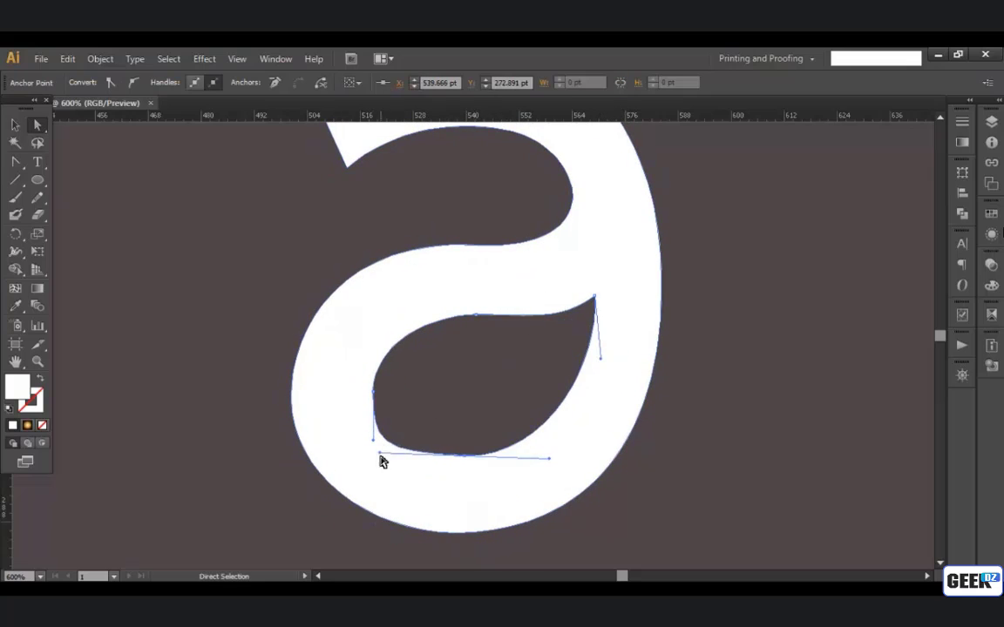
Step: Round the counter's lower-left curve by adjusting its bottom anchor point and that anchor's left handle
{"action": "left_click_drag", "start_coordinate": [380, 453], "coordinate": [402, 454]}
{"action": "key", "text": "ctrl+z"}
{"action": "left_click", "coordinate": [465, 456]}
{"action": "left_click", "coordinate": [478, 459]}
{"action": "left_click_drag", "start_coordinate": [394, 451], "coordinate": [501, 460]}
{"action": "left_click", "coordinate": [484, 460]}
Step: Move the counter's left and top anchor points slightly inward and refine the handles of its upper curve
{"action": "mouse_move", "coordinate": [392, 395]}
{"action": "left_mouse_down"}
{"action": "mouse_move", "coordinate": [403, 402]}
{"action": "mouse_move", "coordinate": [401, 392]}
{"action": "left_mouse_up"}
{"action": "left_click_drag", "start_coordinate": [493, 319], "coordinate": [493, 328]}
{"action": "left_click_drag", "start_coordinate": [579, 327], "coordinate": [544, 330]}
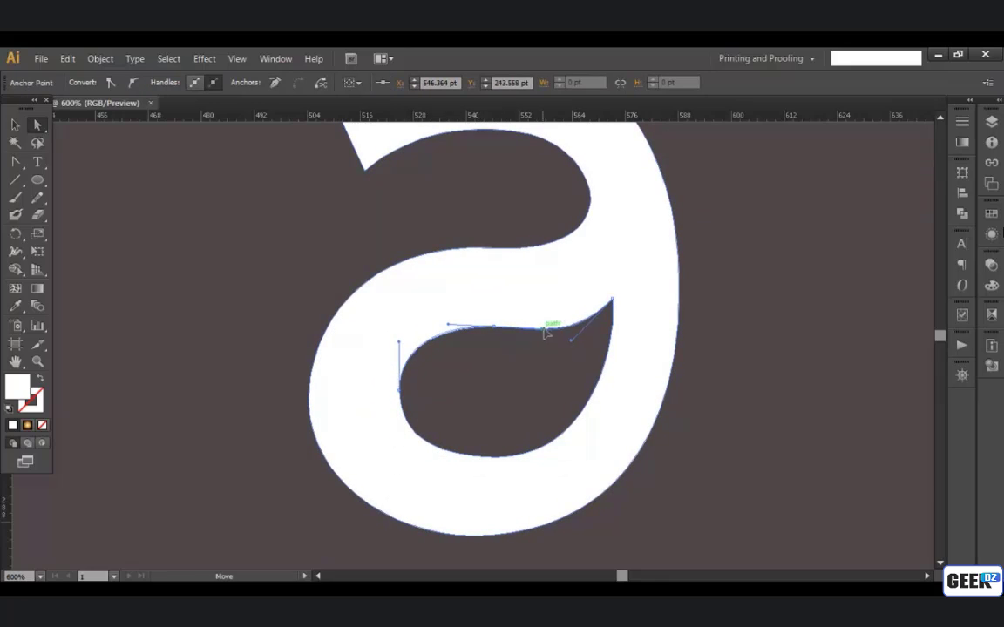
{"action": "left_click_drag", "start_coordinate": [400, 341], "coordinate": [403, 346]}
Step: Refine the counter's right edge by adjusting the right handle of its bottom anchor and the lower handle of its tip
{"action": "left_click", "coordinate": [496, 458]}
{"action": "left_click_drag", "start_coordinate": [579, 458], "coordinate": [577, 452]}
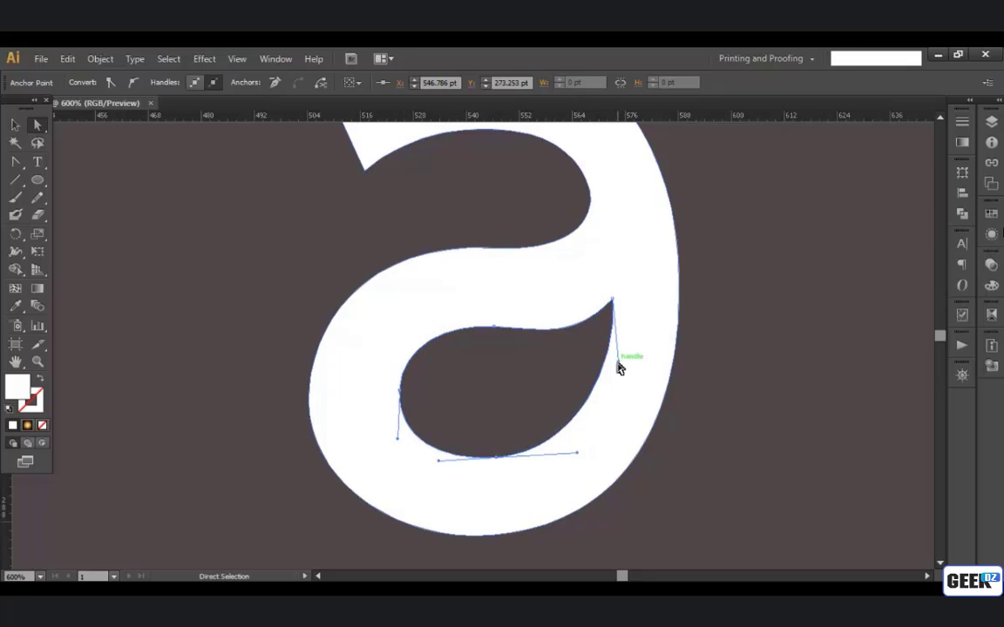
{"action": "left_click_drag", "start_coordinate": [617, 362], "coordinate": [607, 381]}
{"action": "left_click_drag", "start_coordinate": [612, 299], "coordinate": [613, 304]}
{"action": "key", "text": "Up"}
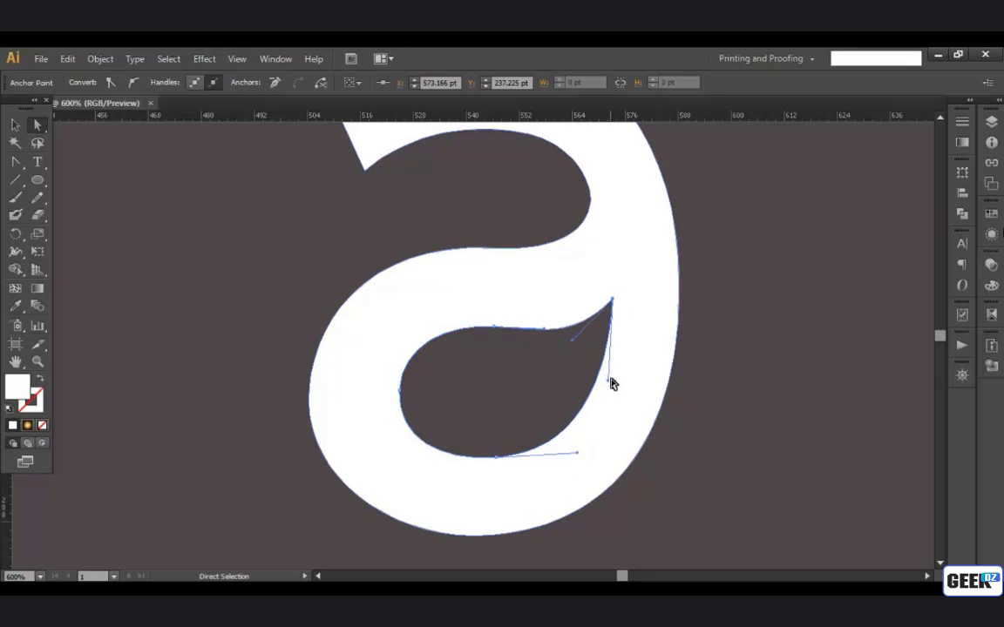
{"action": "left_click_drag", "start_coordinate": [608, 380], "coordinate": [612, 357]}
{"action": "left_click", "coordinate": [745, 399]}
Step: Lengthen the right handle of the counter's bottom anchor point to fill out the lower-right curve
{"action": "scroll", "coordinate": [745, 400], "scroll_direction": "down", "scroll_amount": 2}
{"action": "left_click_drag", "start_coordinate": [645, 455], "coordinate": [497, 475]}
{"action": "scroll", "coordinate": [497, 475], "scroll_direction": "up", "scroll_amount": 2}
{"action": "left_click", "coordinate": [492, 458]}
{"action": "left_click_drag", "start_coordinate": [572, 453], "coordinate": [589, 455]}
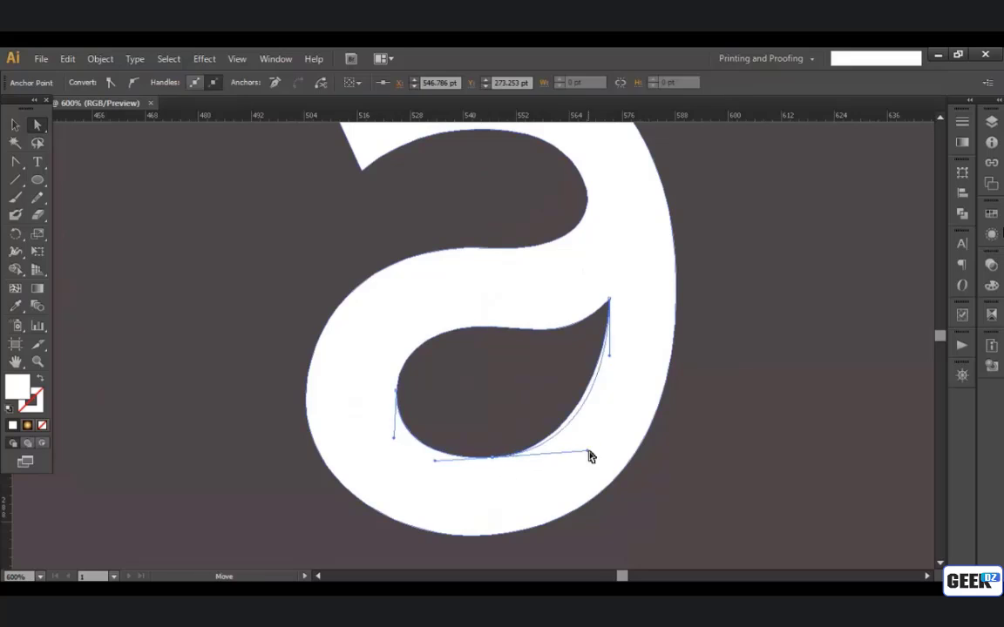
{"action": "left_click", "coordinate": [736, 426]}
Step: Move the whole letter up and to the right, leaving free space between it and the reference logo
{"action": "scroll", "coordinate": [736, 426], "scroll_direction": "down", "scroll_amount": 4}
{"action": "left_click_drag", "start_coordinate": [687, 416], "coordinate": [629, 419]}
{"action": "scroll", "coordinate": [643, 416], "scroll_direction": "up", "scroll_amount": 1}
{"action": "scroll", "coordinate": [645, 418], "scroll_direction": "up", "scroll_amount": 1}
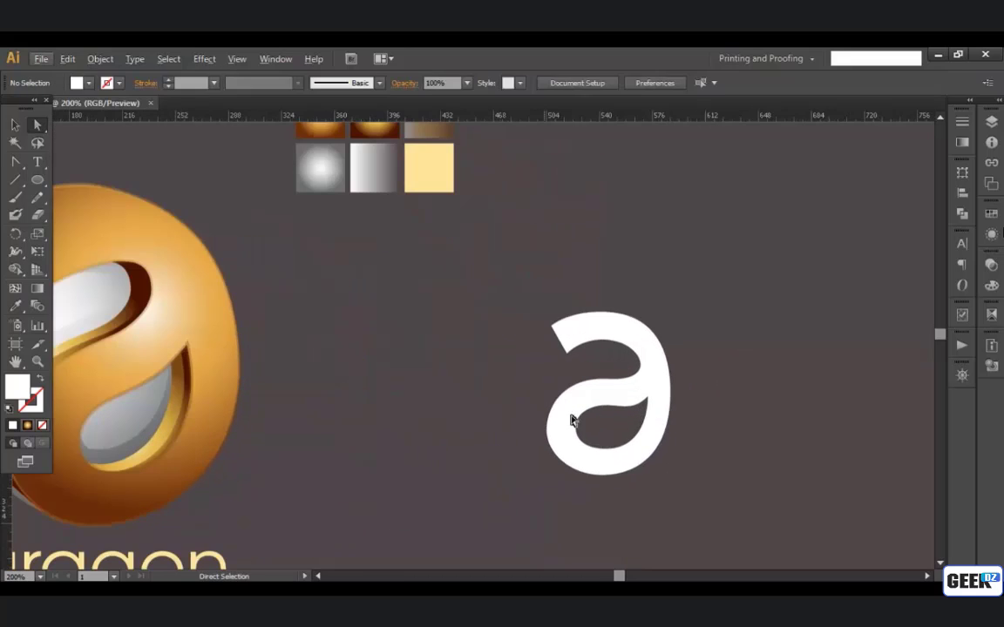
{"action": "key", "text": "v"}
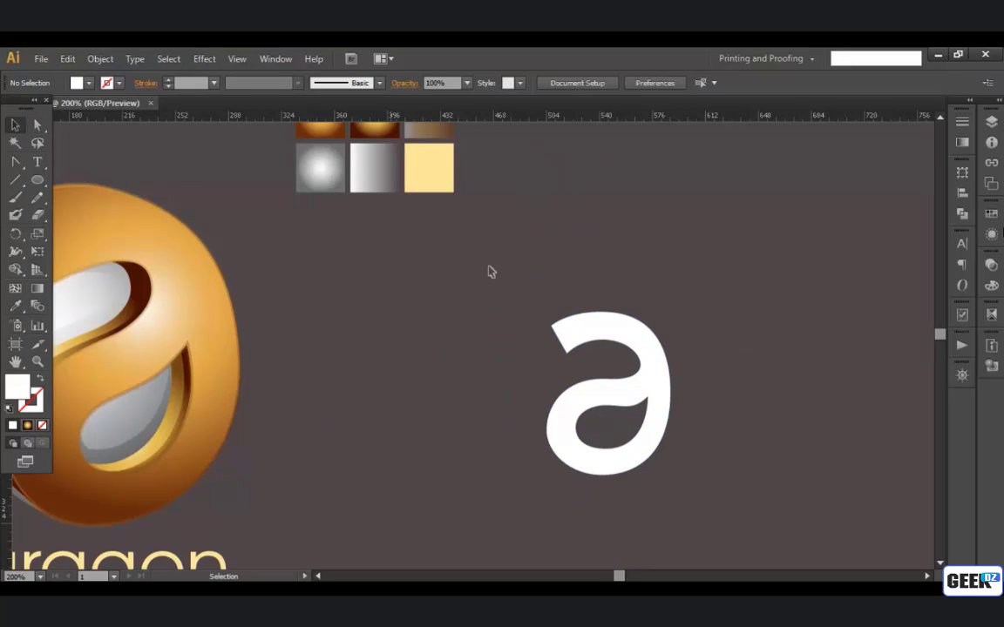
{"action": "left_click_drag", "start_coordinate": [663, 358], "coordinate": [827, 268]}
{"action": "left_click_drag", "start_coordinate": [678, 307], "coordinate": [681, 348]}
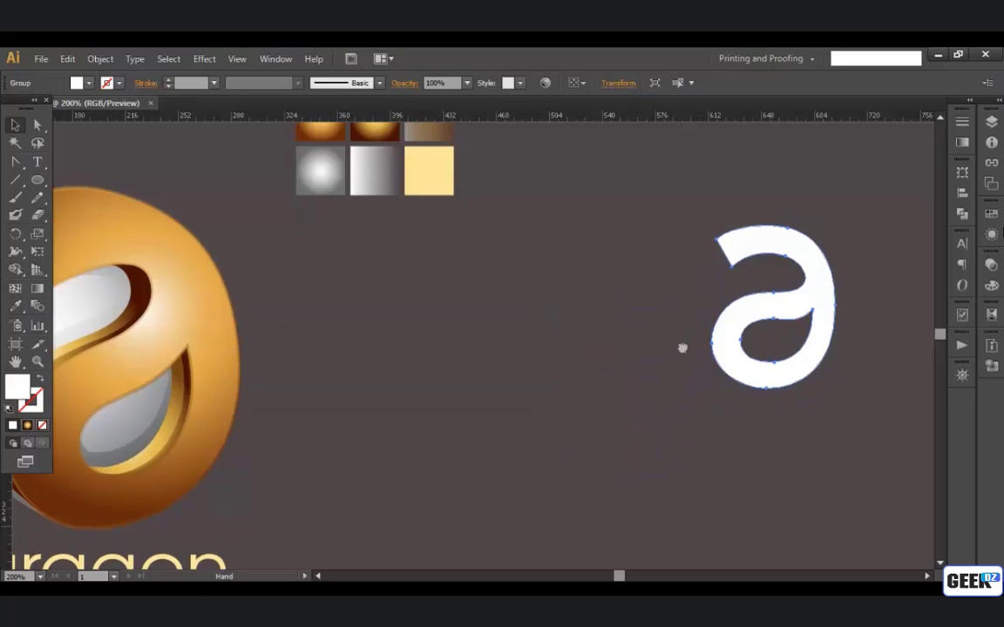
{"action": "left_click_drag", "start_coordinate": [542, 332], "coordinate": [575, 286]}
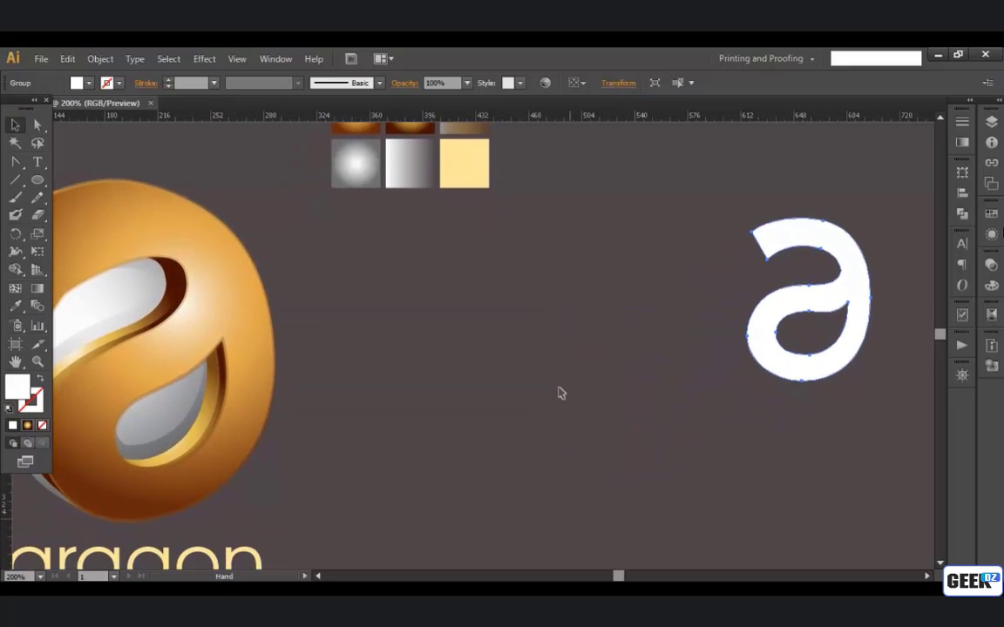
Step: Draw a circle between the reference logo and the letter, and fill it with the silver radial gradient sampled from the swatches
{"action": "left_click", "coordinate": [37, 180]}
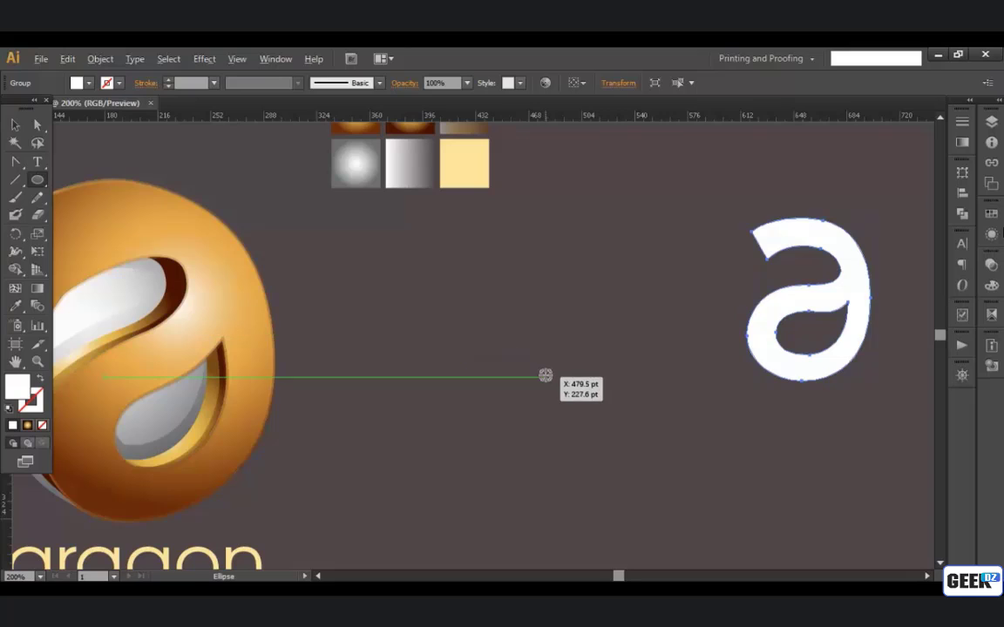
{"action": "left_click_drag", "start_coordinate": [546, 376], "coordinate": [655, 486]}
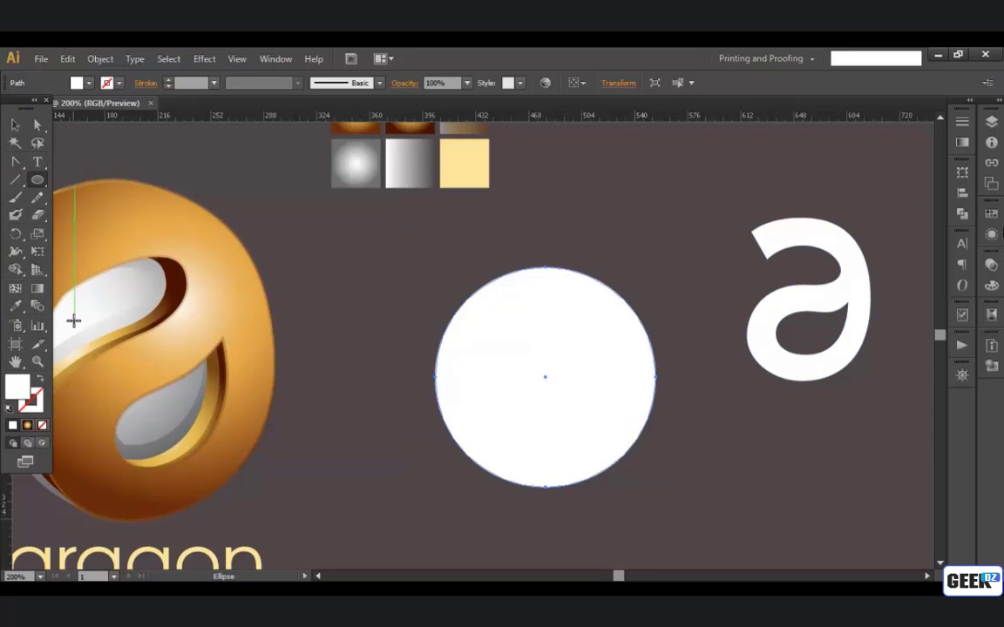
{"action": "key", "text": "i"}
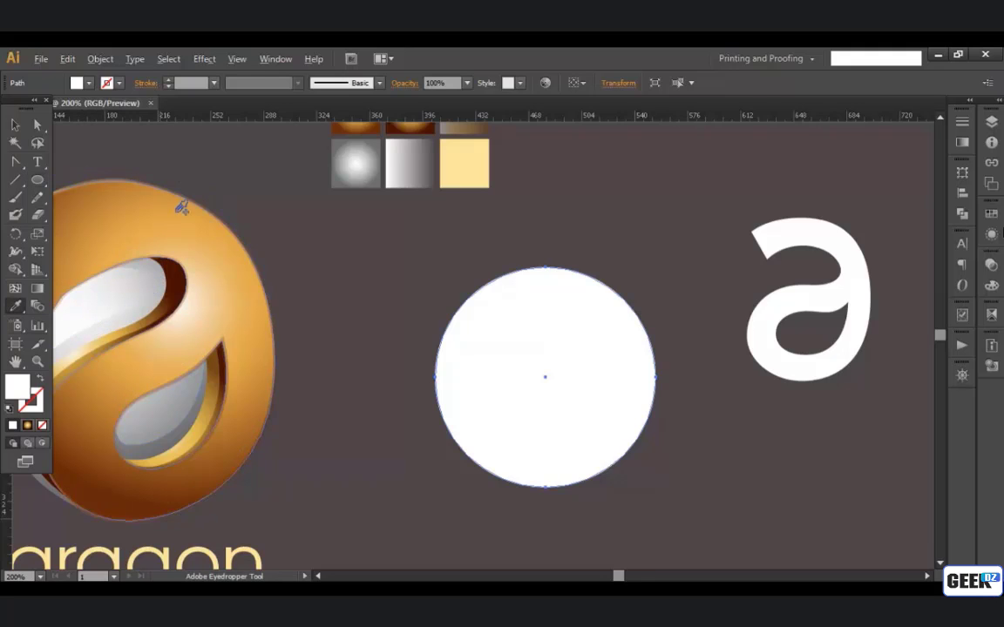
{"action": "left_click", "coordinate": [353, 166]}
{"action": "key", "text": "space"}
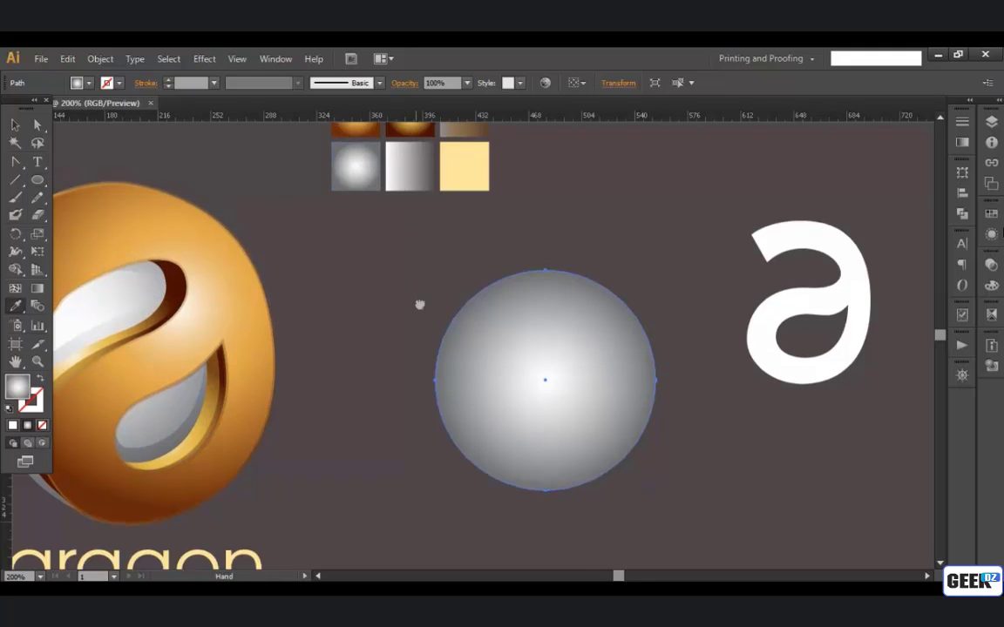
{"action": "left_click_drag", "start_coordinate": [419, 305], "coordinate": [424, 384]}
{"action": "key", "text": "space"}
{"action": "left_click_drag", "start_coordinate": [439, 320], "coordinate": [431, 259]}
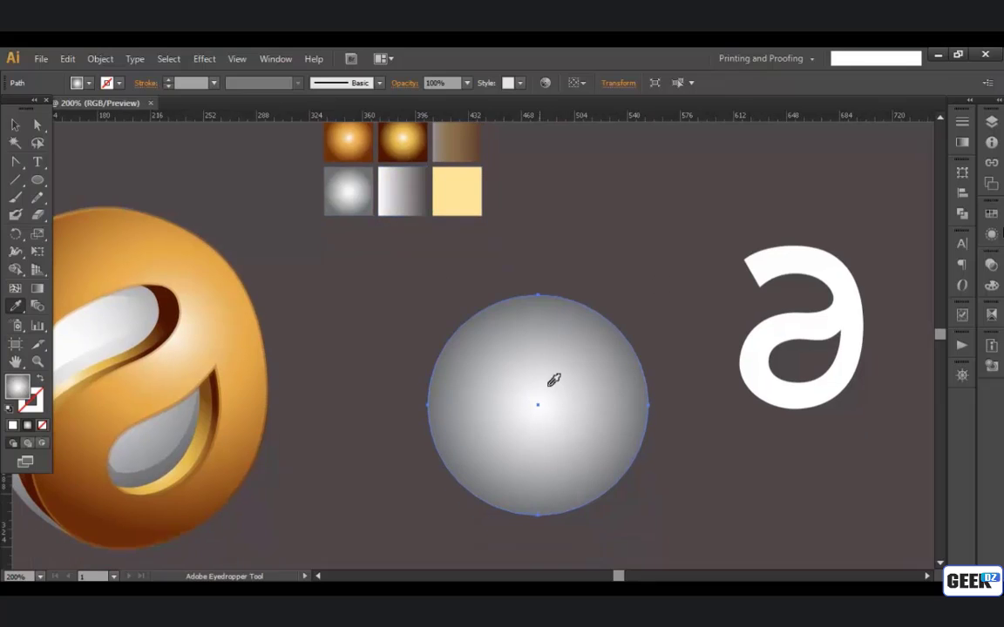
{"action": "key", "text": "space"}
{"action": "left_click_drag", "start_coordinate": [506, 388], "coordinate": [516, 424]}
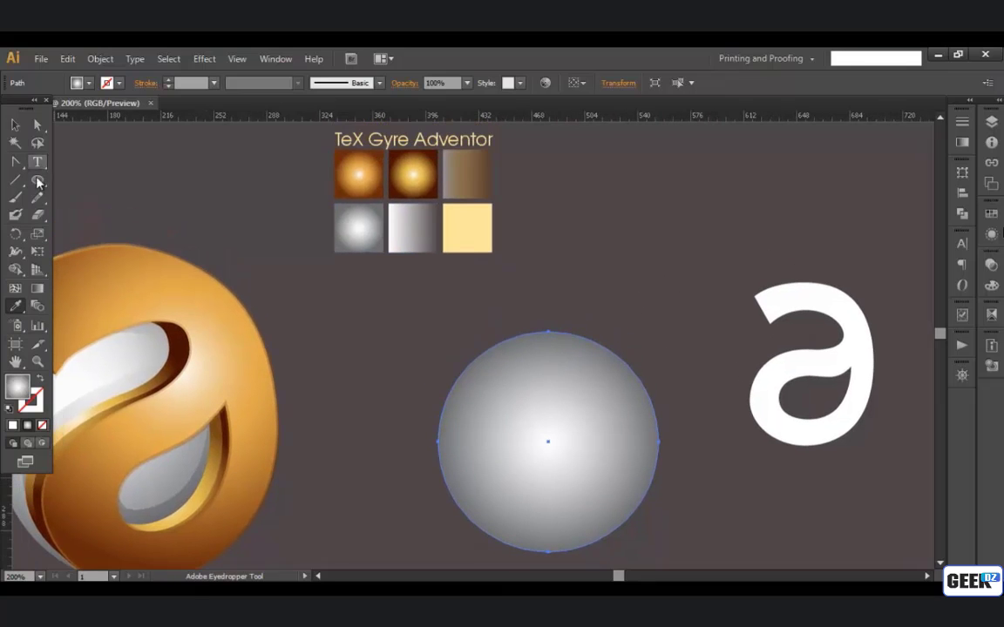
Step: Redirect the circle's radial gradient diagonally so the highlight sits in its upper-left part and the shading falls towards the lower right
{"action": "left_click", "coordinate": [38, 287]}
{"action": "left_click_drag", "start_coordinate": [527, 406], "coordinate": [575, 523]}
{"action": "left_click_drag", "start_coordinate": [523, 402], "coordinate": [531, 395]}
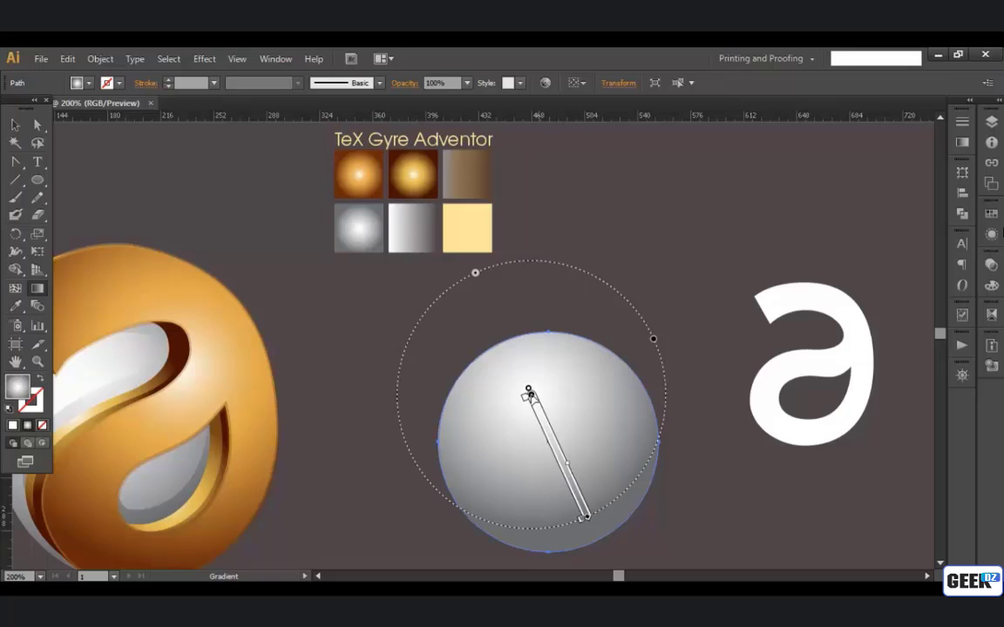
{"action": "left_click", "coordinate": [17, 126]}
{"action": "left_click", "coordinate": [17, 126]}
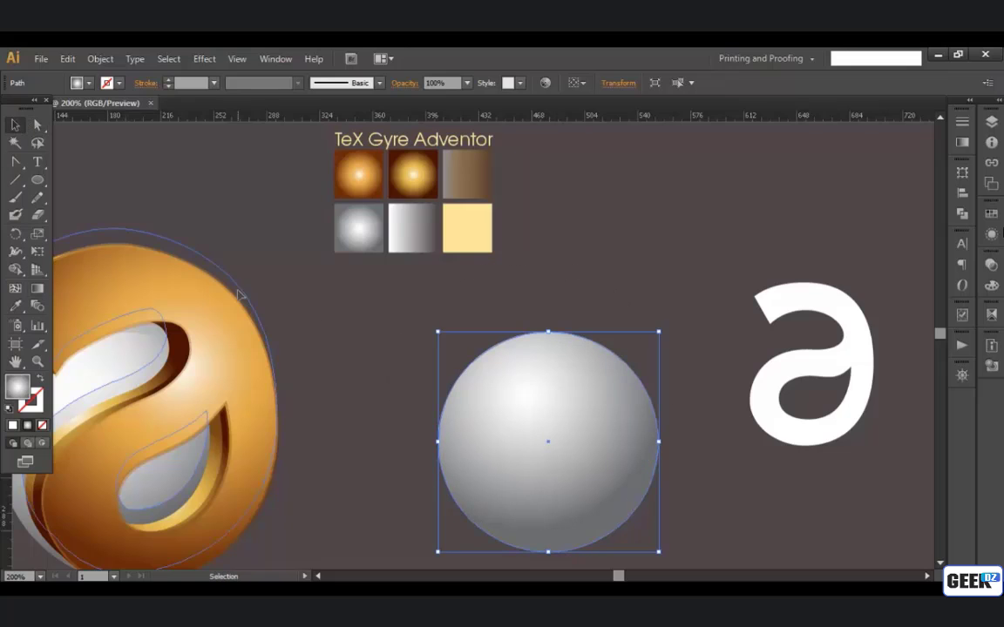
Step: Make a smaller, slightly narrowed copy of the circle, tilt it, and place it in the sphere's upper-left area as a highlight shape
{"action": "left_click", "coordinate": [243, 293]}
{"action": "left_click", "coordinate": [508, 420]}
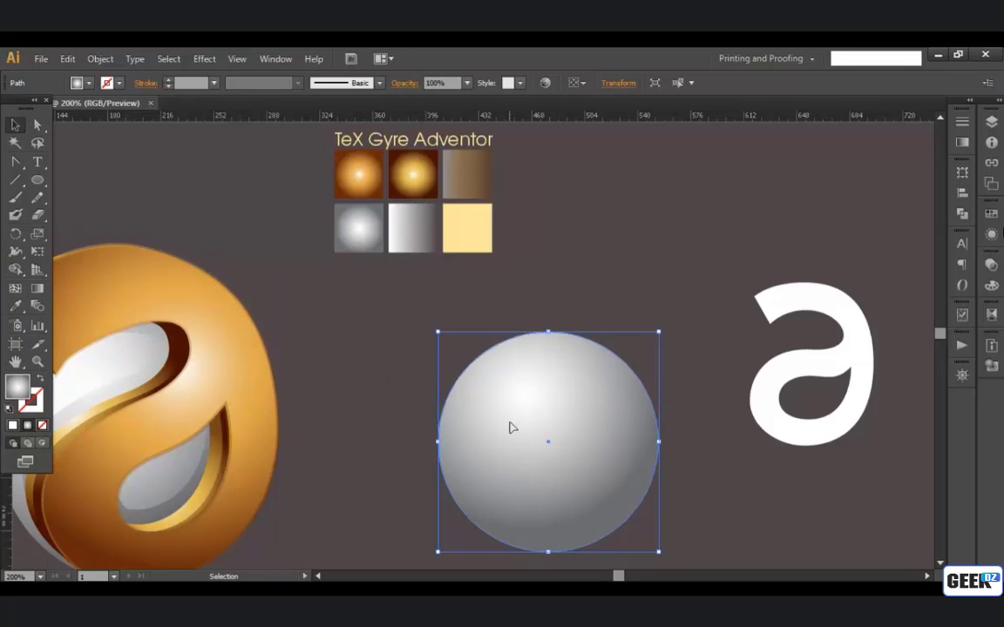
{"action": "key", "text": "a"}
{"action": "key", "text": "v"}
{"action": "left_click_drag", "start_coordinate": [659, 331], "coordinate": [602, 388]}
{"action": "left_click_drag", "start_coordinate": [602, 442], "coordinate": [591, 442]}
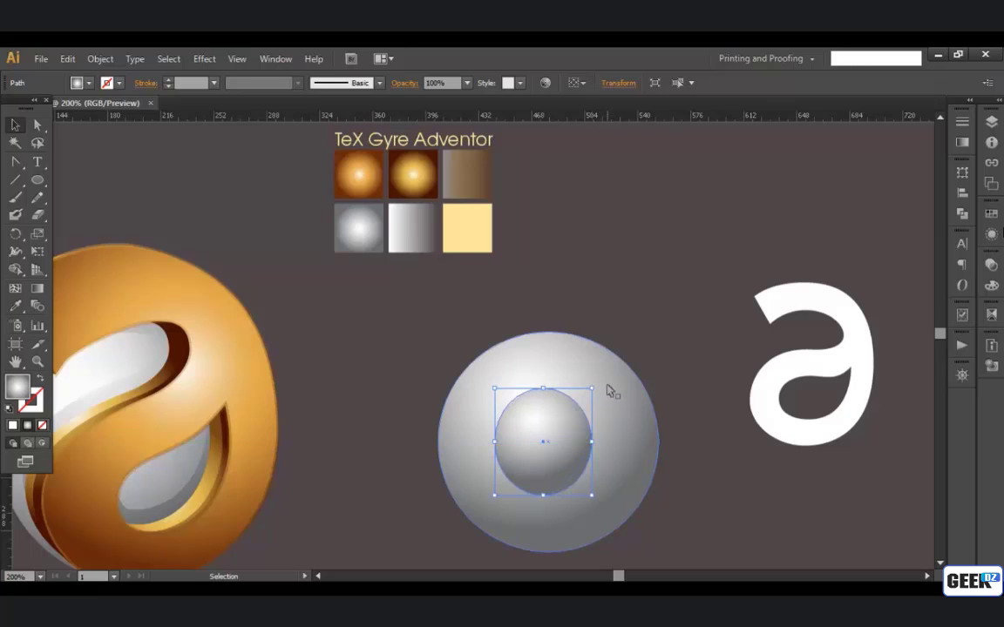
{"action": "left_click_drag", "start_coordinate": [599, 384], "coordinate": [619, 458]}
{"action": "left_click_drag", "start_coordinate": [543, 451], "coordinate": [553, 411]}
Step: Fill the small highlight ellipse with a white-to-transparent linear gradient using the Eyedropper
{"action": "key", "text": "space"}
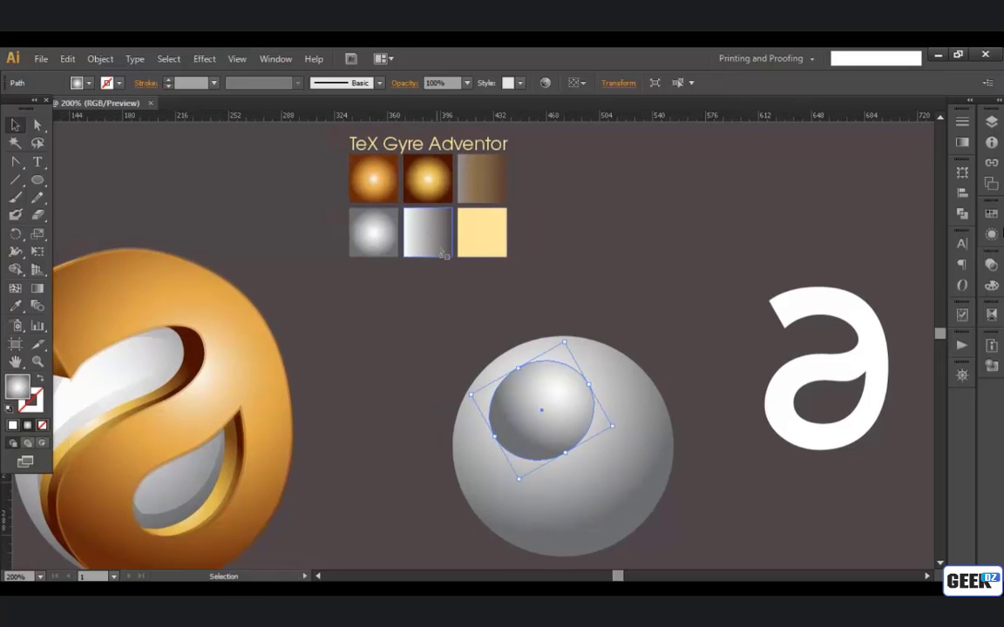
{"action": "key", "text": "i"}
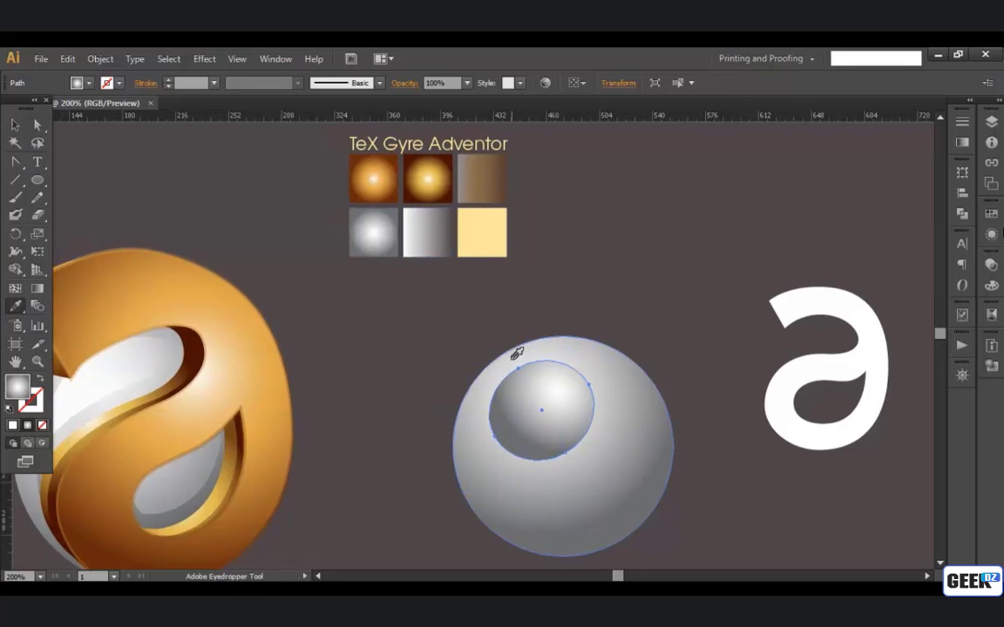
{"action": "left_click", "coordinate": [379, 231]}
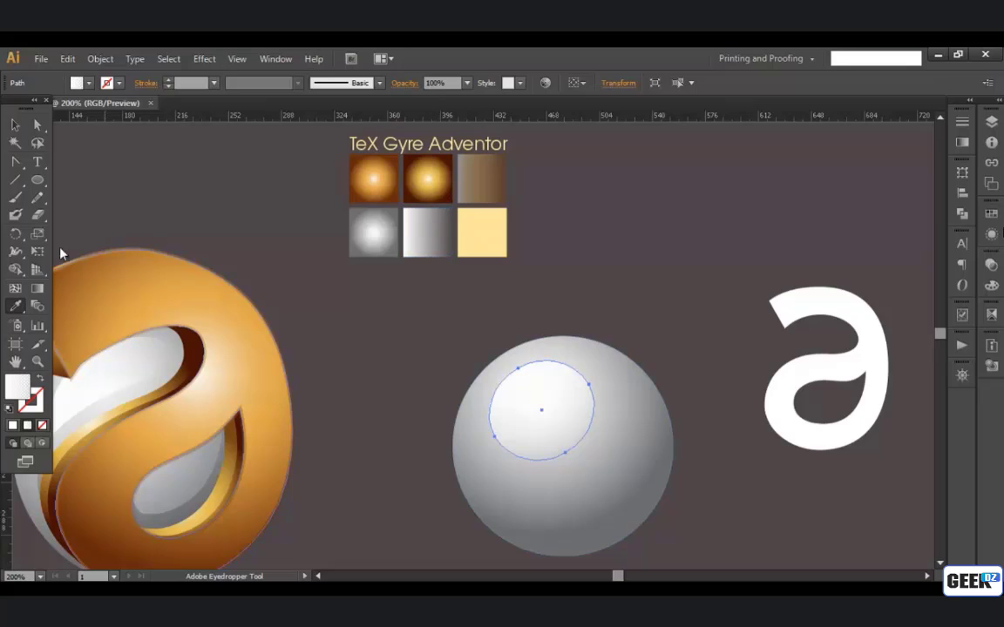
Step: Run the highlight ellipse's white-to-transparent gradient from its left edge towards the right at -17.9°, and deselect it
{"action": "left_click", "coordinate": [37, 287]}
{"action": "left_click_drag", "start_coordinate": [518, 369], "coordinate": [564, 452]}
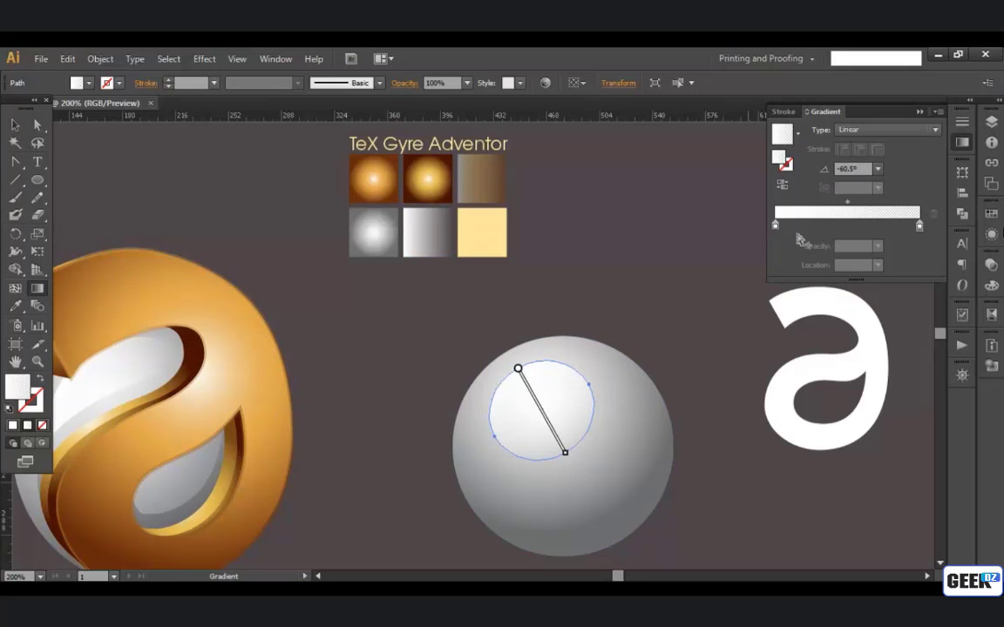
{"action": "left_click", "coordinate": [919, 226]}
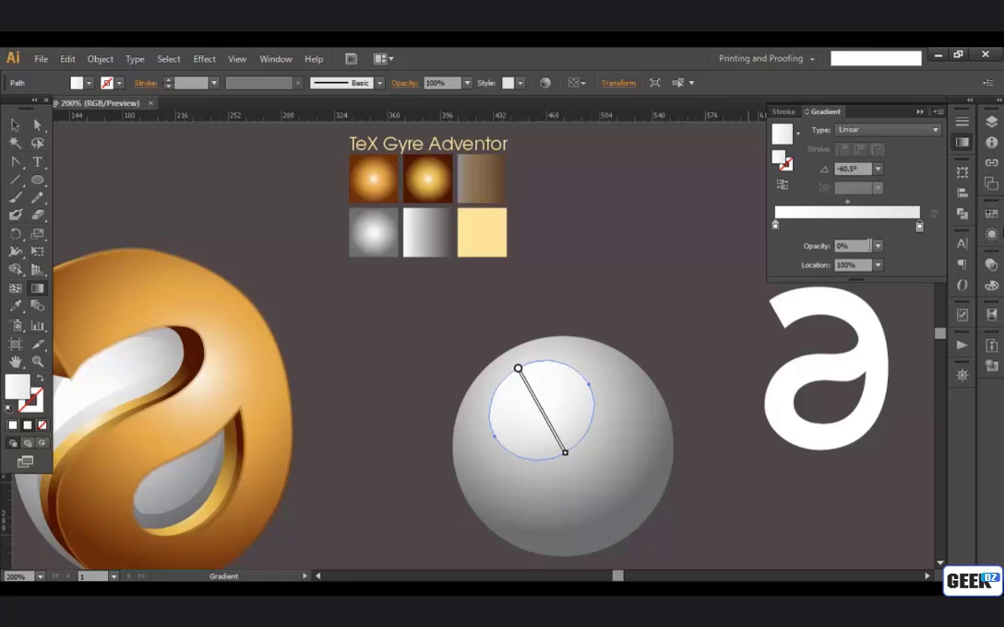
{"action": "left_click", "coordinate": [774, 225]}
{"action": "mouse_move", "coordinate": [498, 390]}
{"action": "left_mouse_down"}
{"action": "mouse_move", "coordinate": [577, 416]}
{"action": "mouse_move", "coordinate": [564, 418]}
{"action": "left_mouse_up"}
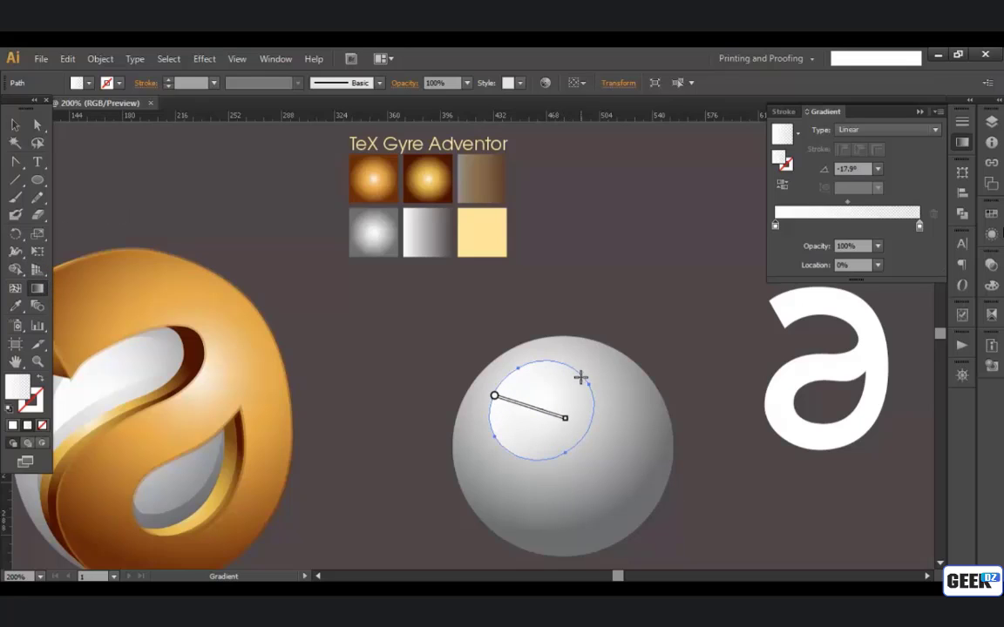
{"action": "left_click", "coordinate": [16, 126]}
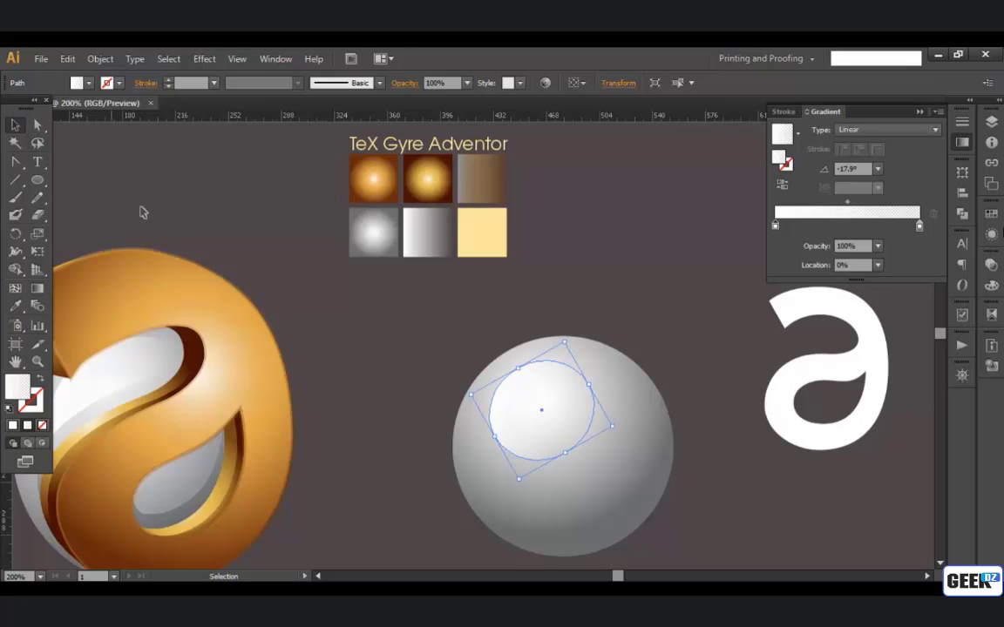
{"action": "left_click", "coordinate": [140, 209]}
Step: Move the white letter "a" onto the silver sphere and bring it to the front
{"action": "left_click_drag", "start_coordinate": [679, 301], "coordinate": [630, 294]}
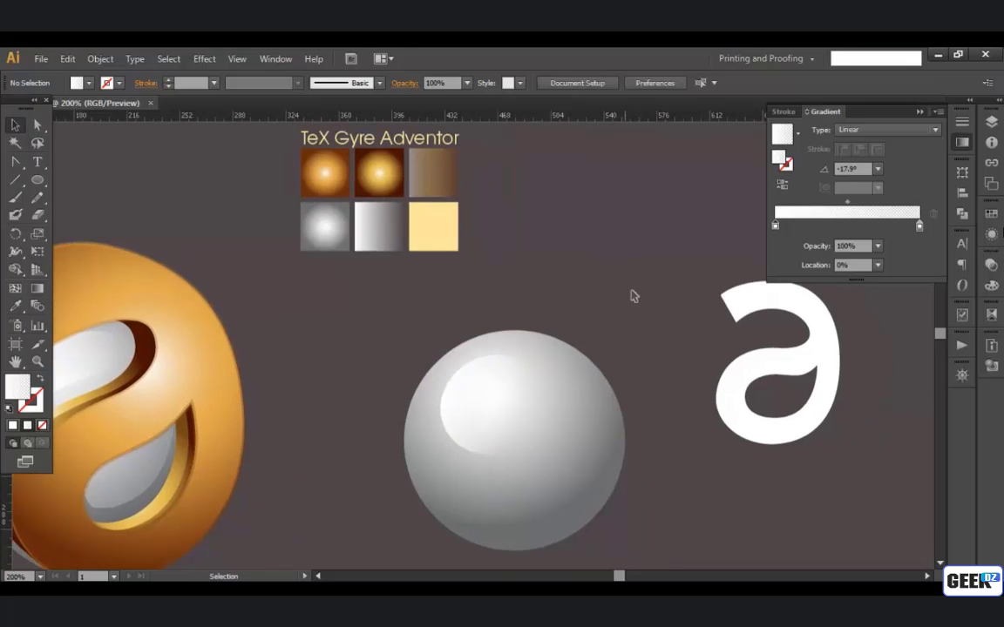
{"action": "left_click_drag", "start_coordinate": [779, 399], "coordinate": [557, 466]}
{"action": "right_click", "coordinate": [532, 291]}
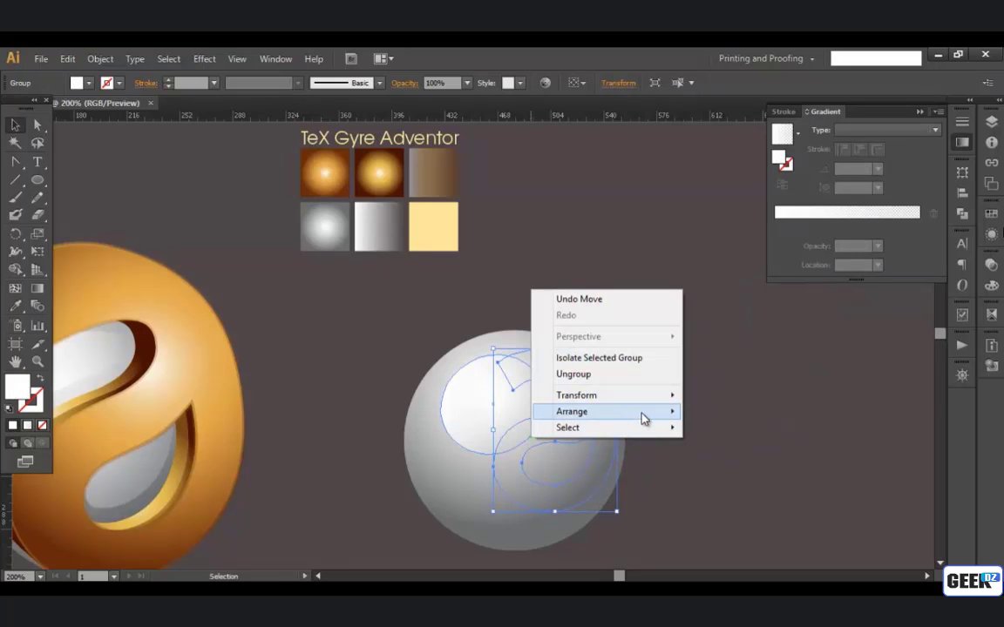
{"action": "mouse_move", "coordinate": [688, 421]}
{"action": "left_click", "coordinate": [723, 411]}
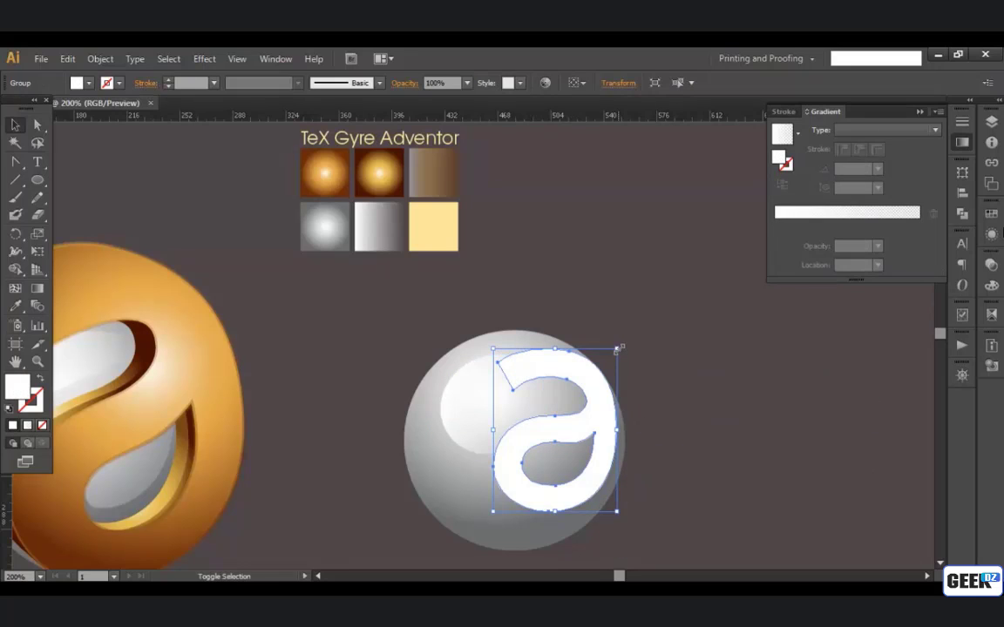
Step: Enlarge the letter and position it over the sphere, rising above its top and leaving its left side exposed as in the reference
{"action": "left_click_drag", "start_coordinate": [617, 349], "coordinate": [667, 282]}
{"action": "left_click_drag", "start_coordinate": [656, 381], "coordinate": [660, 341]}
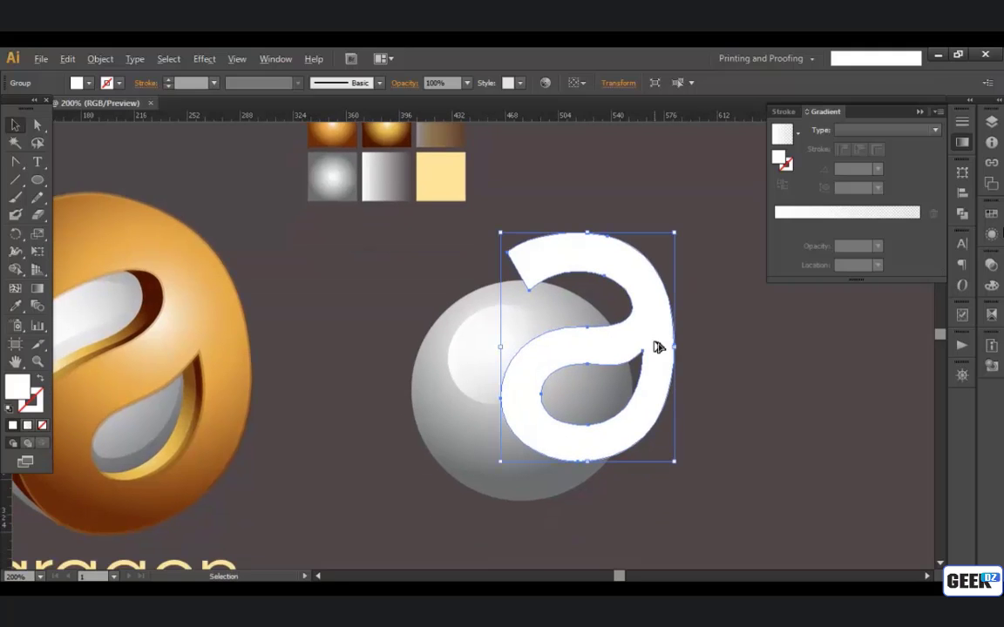
{"action": "scroll", "coordinate": [658, 347], "scroll_direction": "up", "scroll_amount": 1}
{"action": "left_click_drag", "start_coordinate": [662, 404], "coordinate": [633, 395]}
{"action": "scroll", "coordinate": [680, 390], "scroll_direction": "down", "scroll_amount": 2}
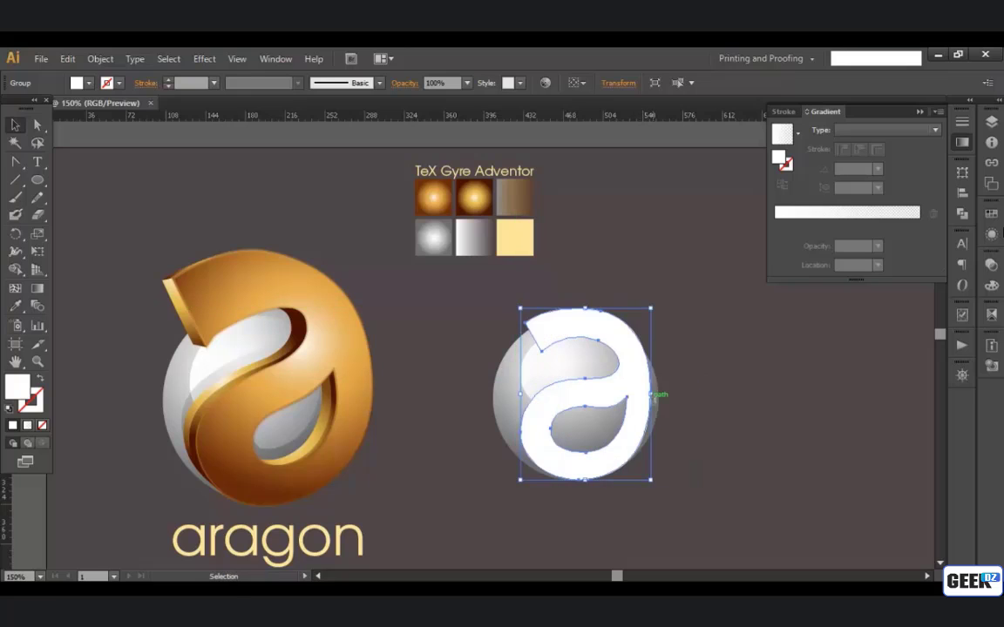
{"action": "left_click_drag", "start_coordinate": [654, 307], "coordinate": [697, 290]}
{"action": "key", "text": "ctrl+equal"}
{"action": "left_click_drag", "start_coordinate": [514, 244], "coordinate": [509, 239]}
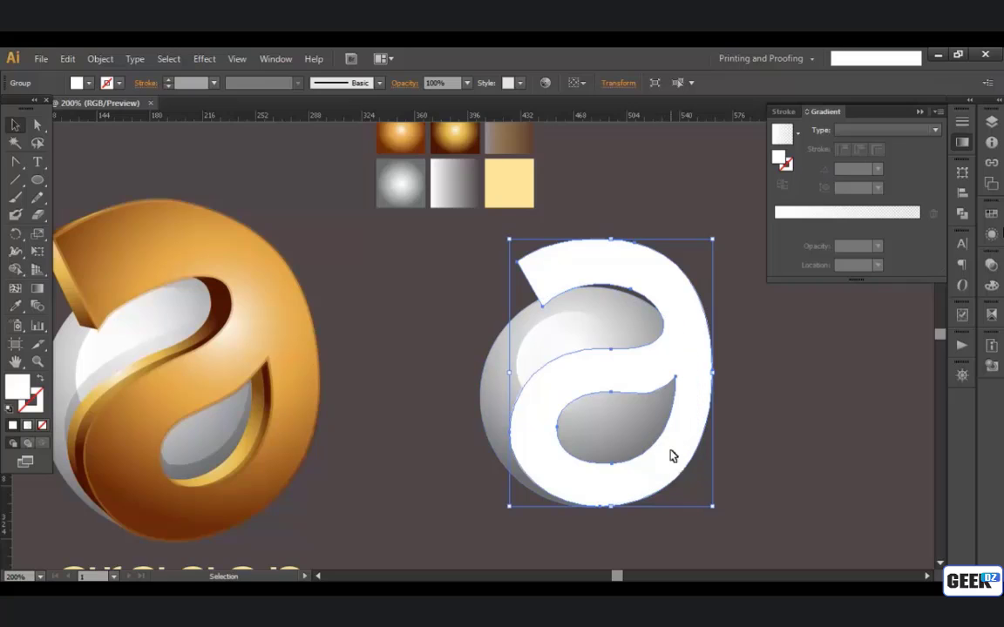
Step: Nudge the letter in small increments until its bottom and right curves line up with the sphere's edge
{"action": "key", "text": "Up"}
{"action": "key", "text": "Up"}
{"action": "key", "text": "Left"}
{"action": "key", "text": "Left"}
{"action": "key", "text": "Left"}
{"action": "key", "text": "Left"}
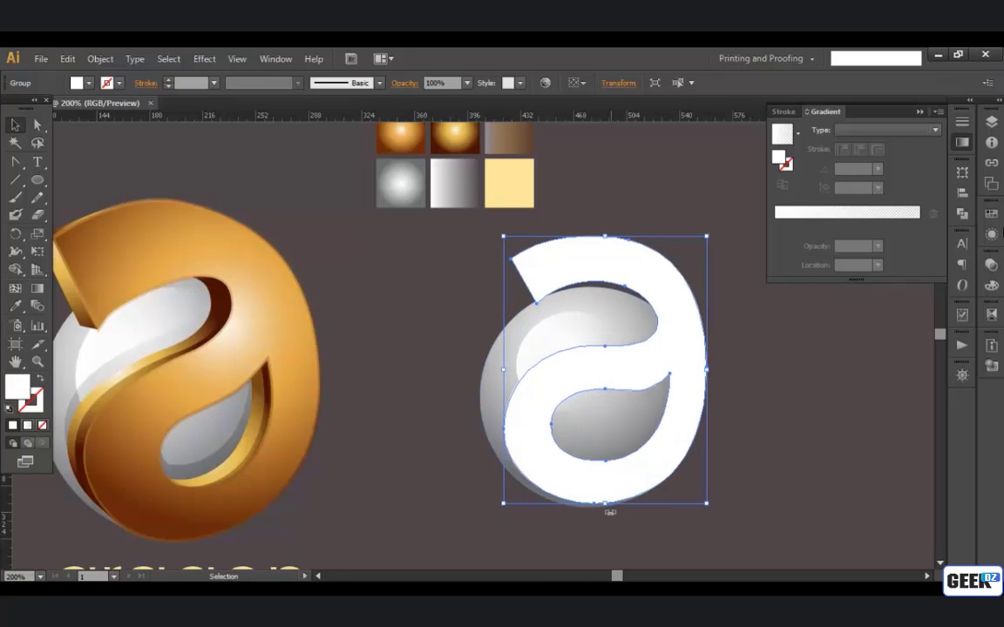
{"action": "key", "text": "Down"}
{"action": "key", "text": "Down"}
{"action": "key", "text": "Down"}
{"action": "key", "text": "Up"}
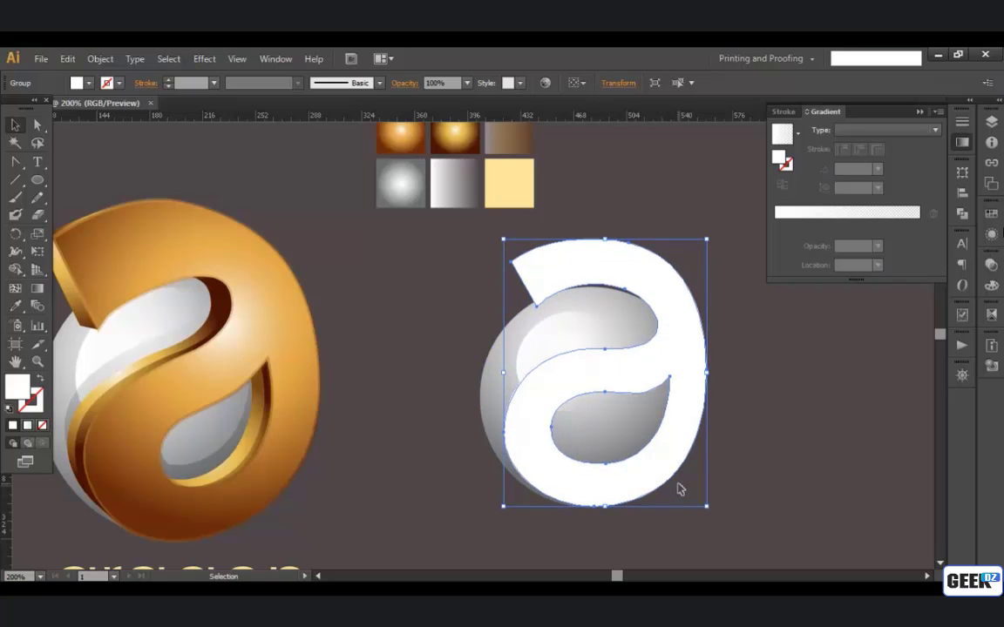
{"action": "key", "text": "Left"}
{"action": "key", "text": "Left"}
{"action": "key", "text": "Left"}
{"action": "key", "text": "Left"}
{"action": "key", "text": "Left"}
{"action": "key", "text": "Up"}
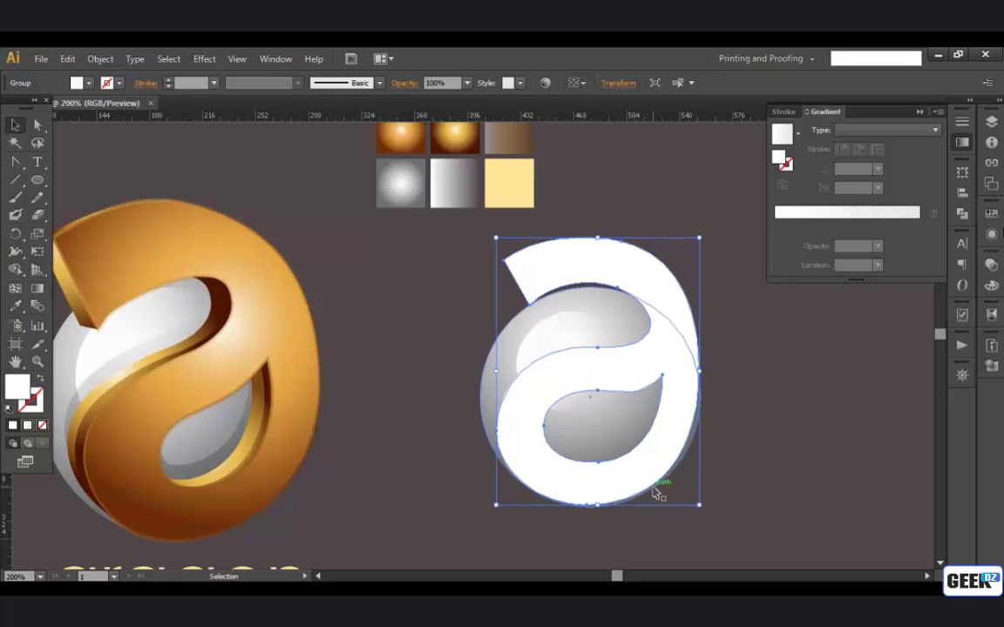
{"action": "key", "text": "Right"}
{"action": "key", "text": "Right"}
{"action": "key", "text": "Right"}
{"action": "key", "text": "Down"}
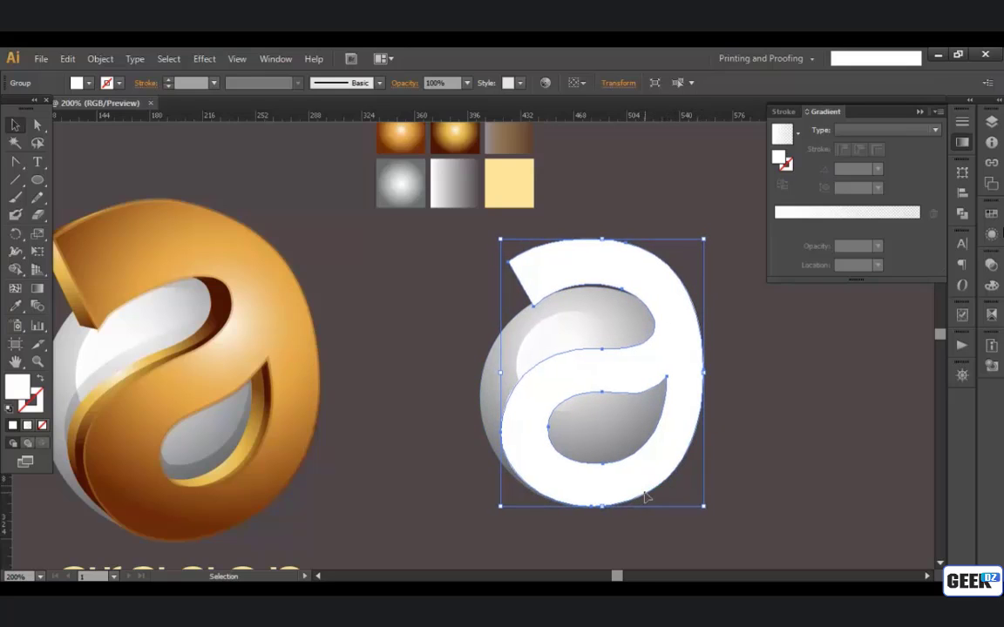
Step: Scale the letter down slightly to fit the sphere's right and bottom edges more closely
{"action": "left_click", "coordinate": [746, 448]}
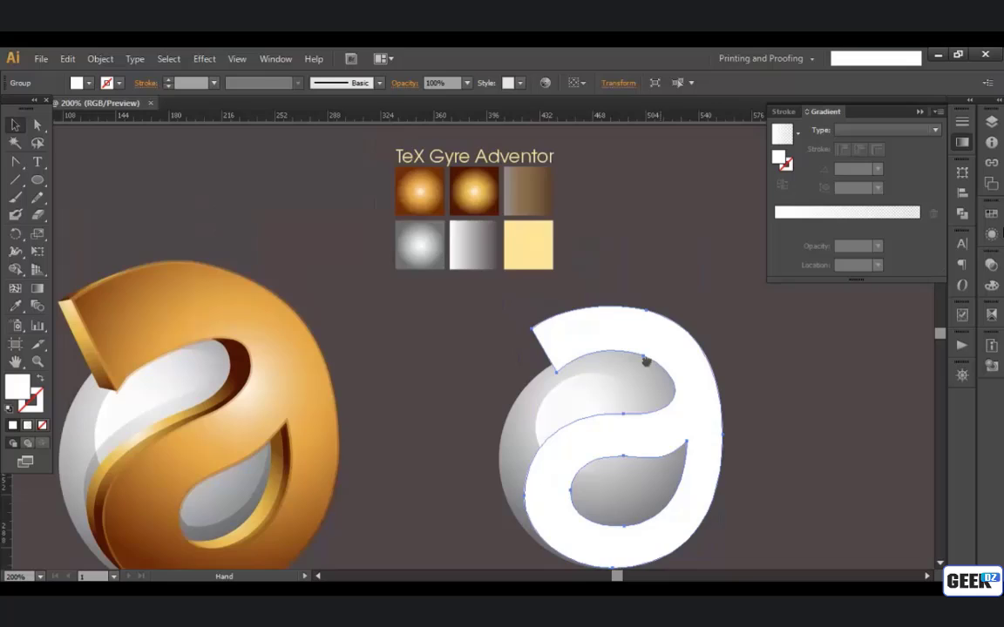
{"action": "left_click_drag", "start_coordinate": [647, 361], "coordinate": [631, 345]}
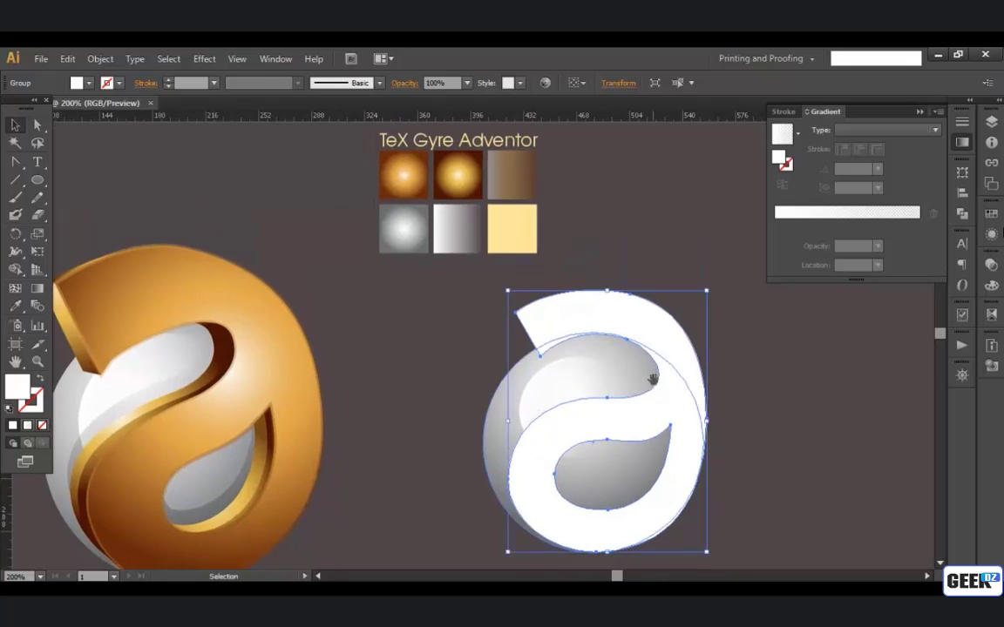
{"action": "left_click_drag", "start_coordinate": [739, 368], "coordinate": [699, 352]}
{"action": "left_click", "coordinate": [714, 343]}
Step: Apply the 3D Extrude & Bevel effect to the letter with the preview enabled
{"action": "left_click", "coordinate": [634, 341]}
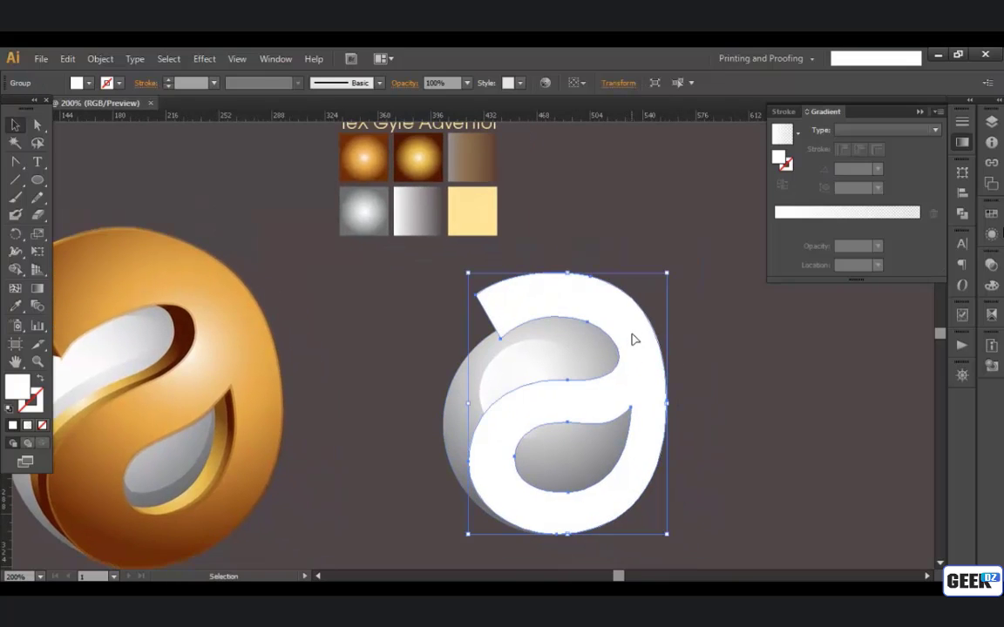
{"action": "left_click", "coordinate": [204, 59]}
{"action": "mouse_move", "coordinate": [247, 142]}
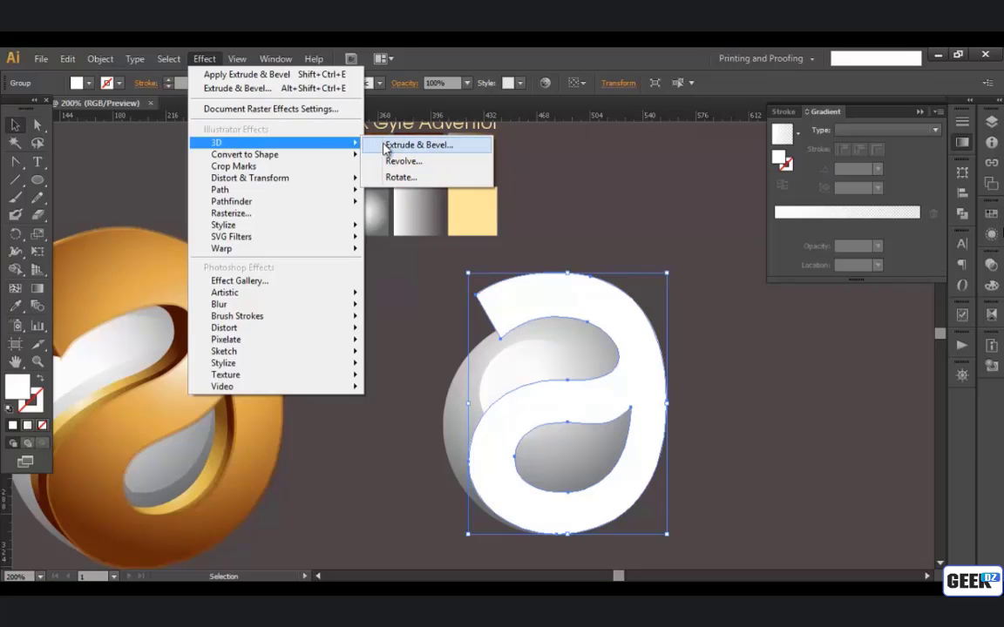
{"action": "left_click", "coordinate": [396, 145]}
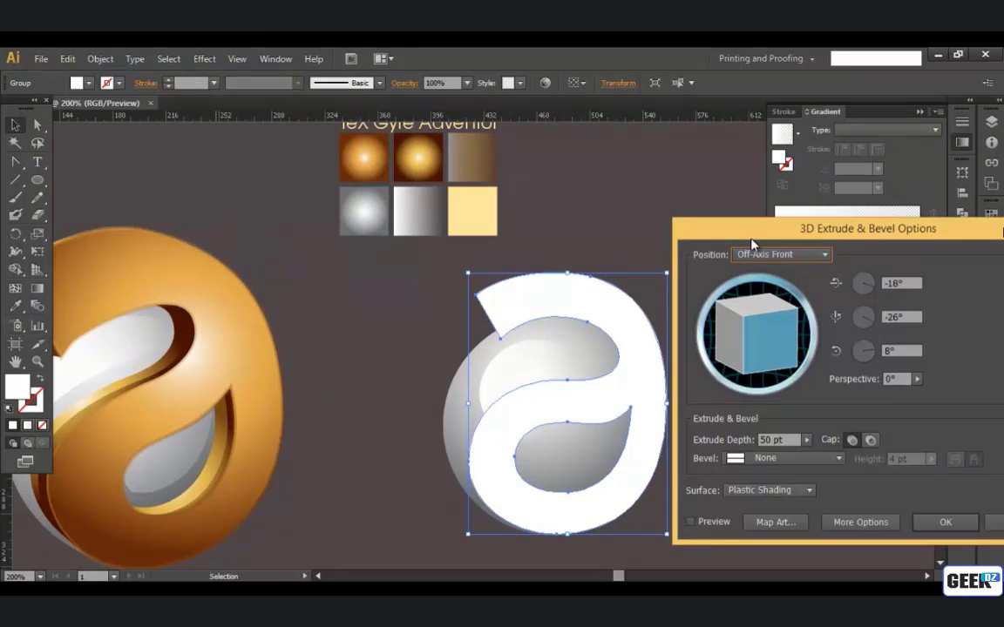
{"action": "left_click_drag", "start_coordinate": [761, 234], "coordinate": [798, 206]}
{"action": "left_click", "coordinate": [728, 494]}
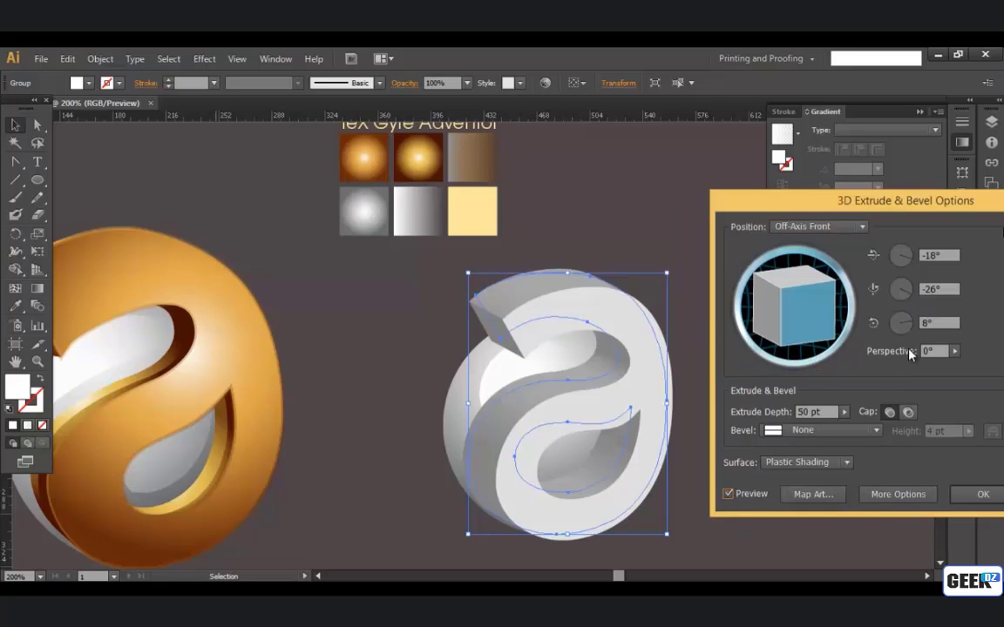
Step: Set the perspective of the letter's 3D extrusion to 100°
{"action": "left_click", "coordinate": [954, 351]}
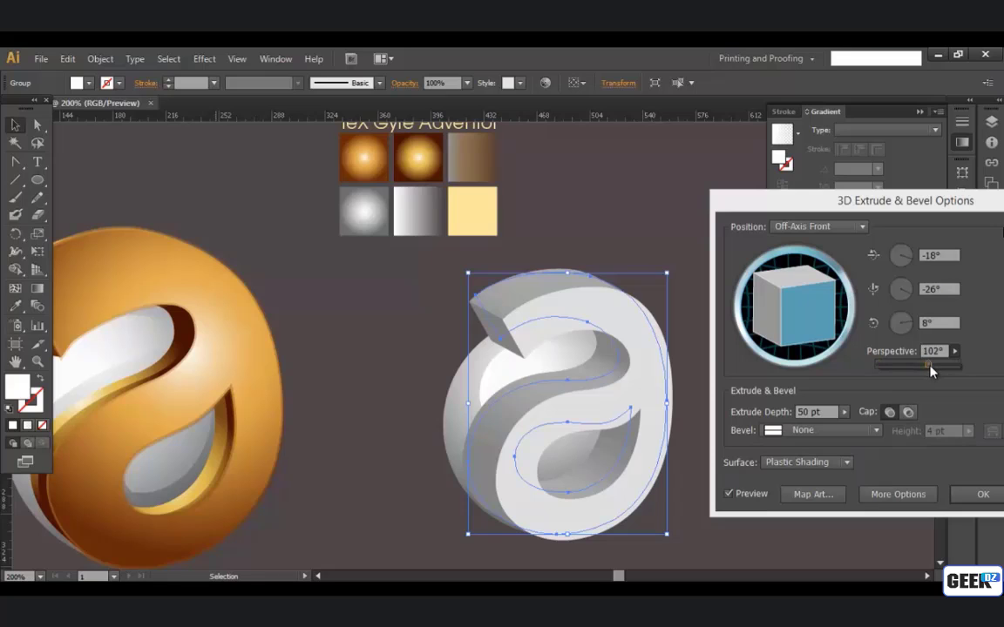
{"action": "left_click_drag", "start_coordinate": [932, 370], "coordinate": [934, 370]}
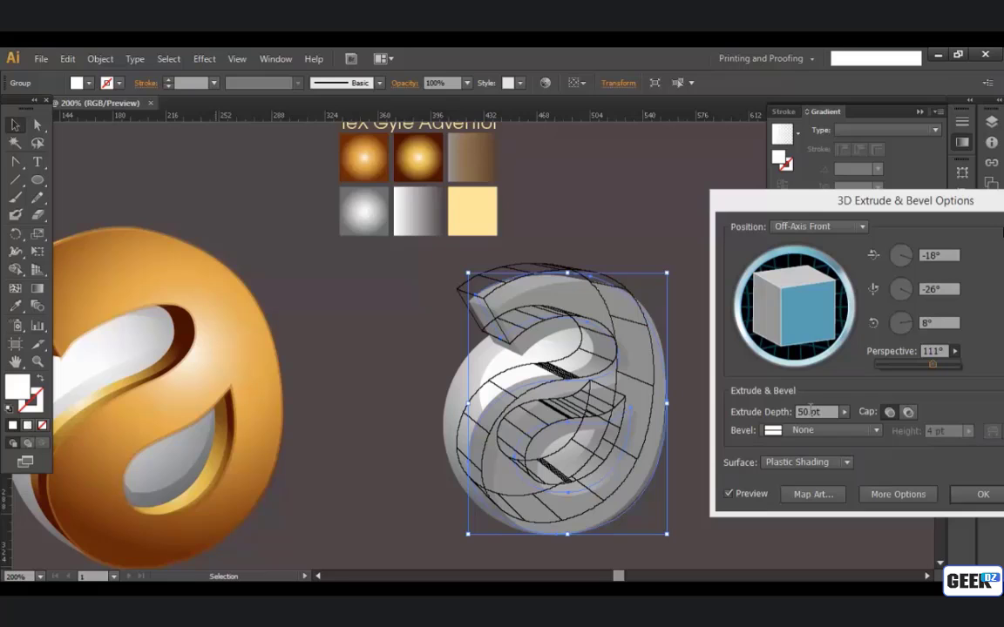
{"action": "left_click", "coordinate": [810, 411]}
{"action": "key", "text": "Down"}
{"action": "key", "text": "Down"}
{"action": "key", "text": "Down"}
{"action": "key", "text": "Down"}
{"action": "key", "text": "Down"}
{"action": "key", "text": "Down"}
{"action": "key", "text": "Down"}
{"action": "key", "text": "Down"}
{"action": "key", "text": "Down"}
{"action": "key", "text": "Down"}
{"action": "key", "text": "Down"}
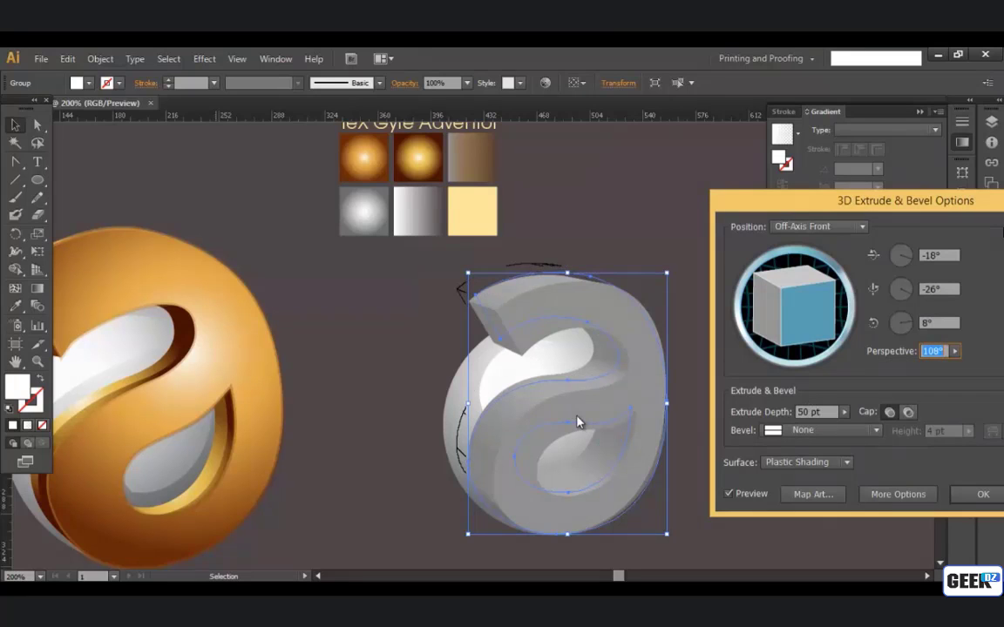
Step: Reduce the letter's extrude depth to 27 pt
{"action": "left_click", "coordinate": [812, 411]}
{"action": "key", "text": "Down"}
{"action": "key", "text": "Down"}
{"action": "key", "text": "Down"}
{"action": "key", "text": "Down"}
{"action": "key", "text": "Down"}
{"action": "key", "text": "Down"}
{"action": "key", "text": "Down"}
{"action": "key", "text": "Down"}
{"action": "key", "text": "Down"}
{"action": "key", "text": "Down"}
{"action": "key", "text": "Down"}
{"action": "key", "text": "Down"}
{"action": "key", "text": "Down"}
{"action": "key", "text": "Down"}
{"action": "key", "text": "Down"}
{"action": "key", "text": "Down"}
{"action": "key", "text": "Down"}
{"action": "key", "text": "Down"}
{"action": "key", "text": "Down"}
{"action": "key", "text": "Down"}
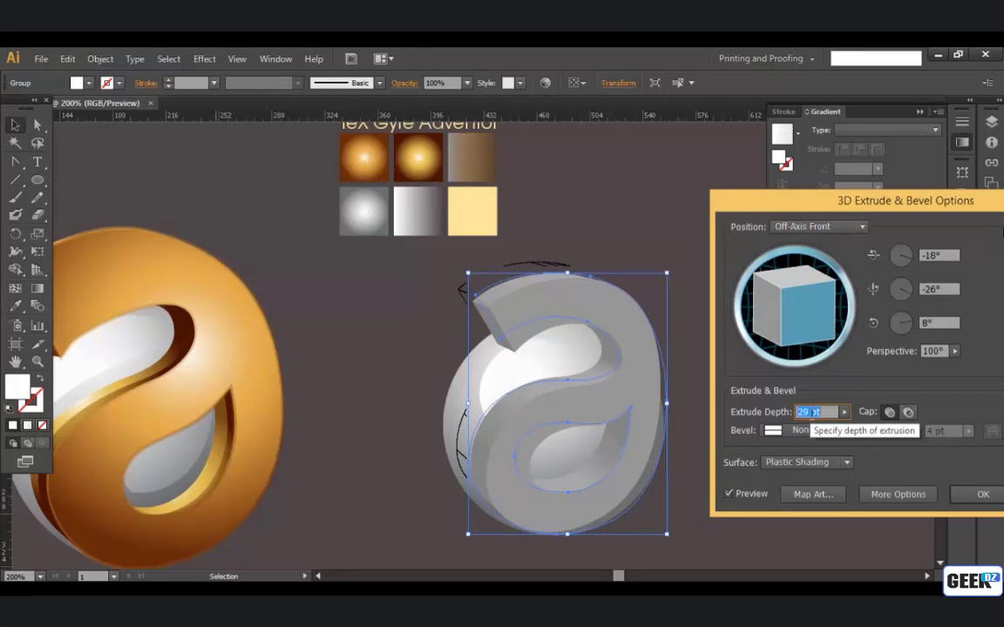
{"action": "key", "text": "Down"}
{"action": "key", "text": "Down"}
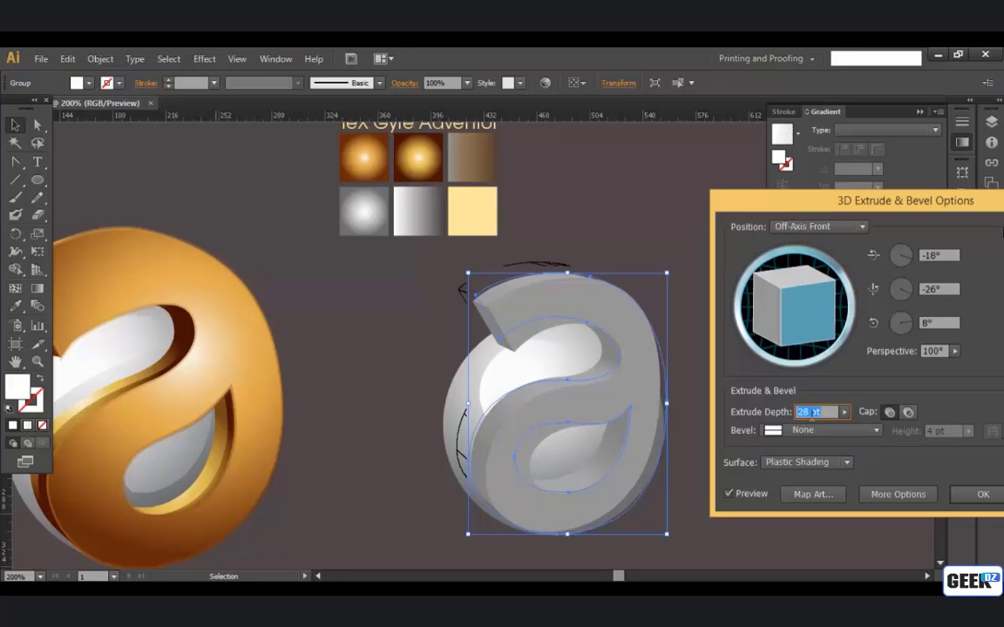
Step: Set the X-axis rotation of the letter's 3D extrusion to -14°
{"action": "left_click", "coordinate": [939, 254]}
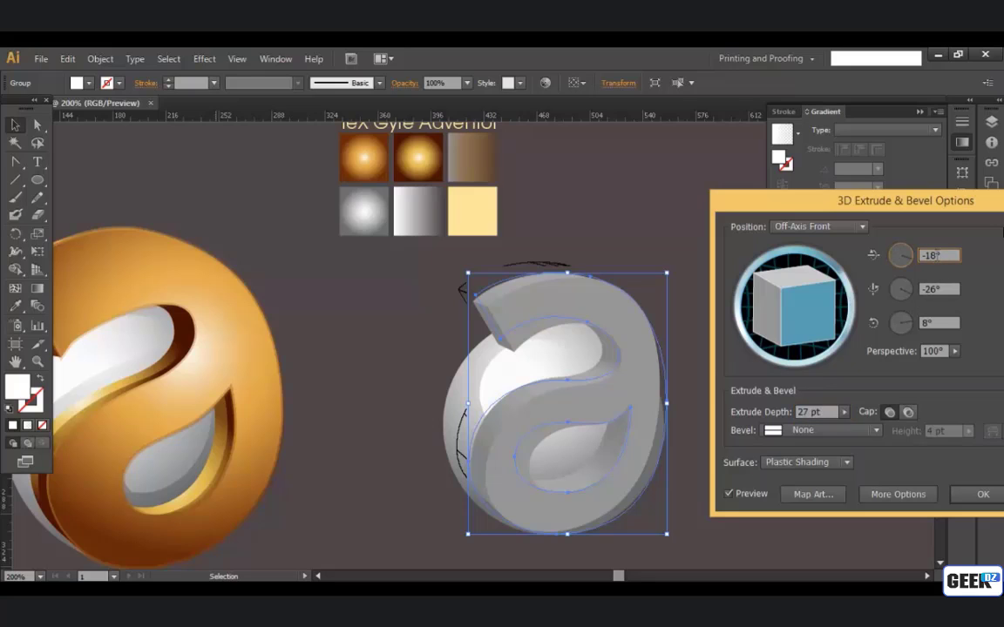
{"action": "key", "text": "Down"}
{"action": "key", "text": "Down"}
{"action": "key", "text": "Down"}
{"action": "key", "text": "Up"}
{"action": "key", "text": "Up"}
{"action": "key", "text": "Up"}
{"action": "key", "text": "Up"}
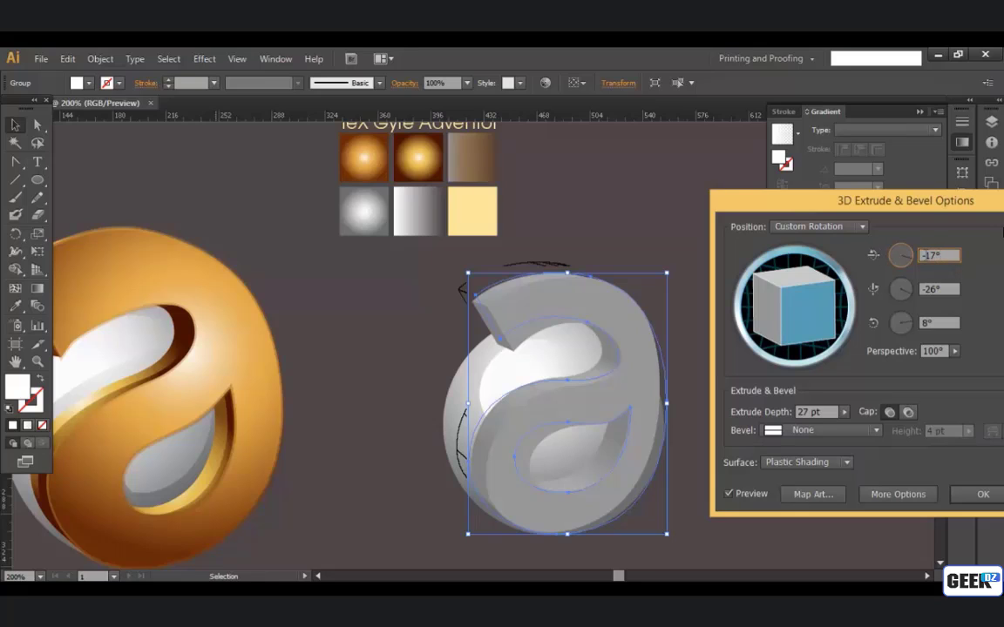
{"action": "key", "text": "Up"}
{"action": "key", "text": "Up"}
{"action": "key", "text": "Up"}
{"action": "key", "text": "Up"}
{"action": "key", "text": "Up"}
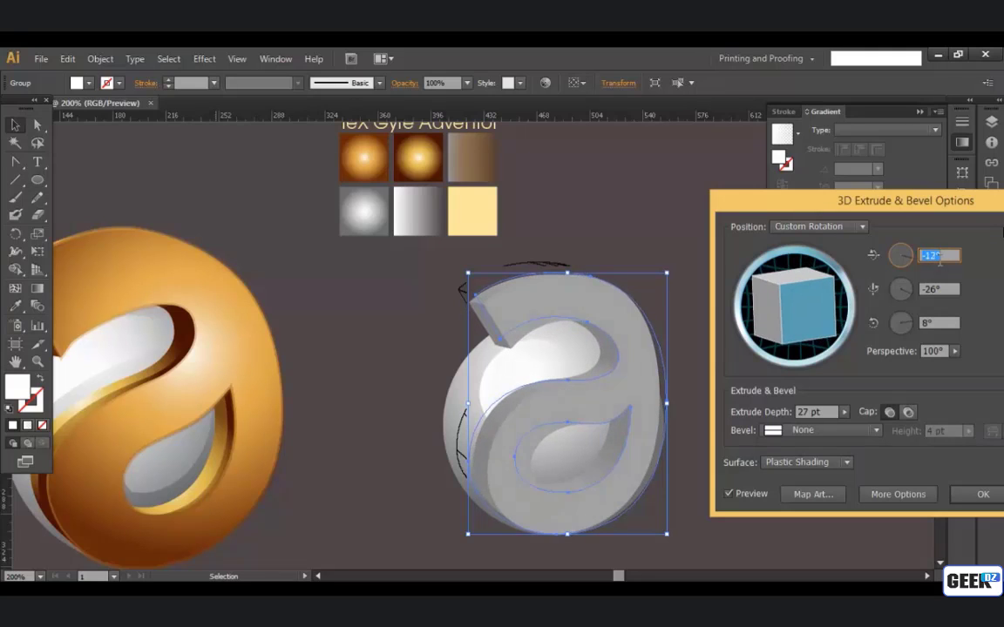
{"action": "key", "text": "Down"}
{"action": "key", "text": "Down"}
Step: Set the Z-axis rotation of the letter's 3D extrusion to 15°
{"action": "left_click", "coordinate": [945, 323]}
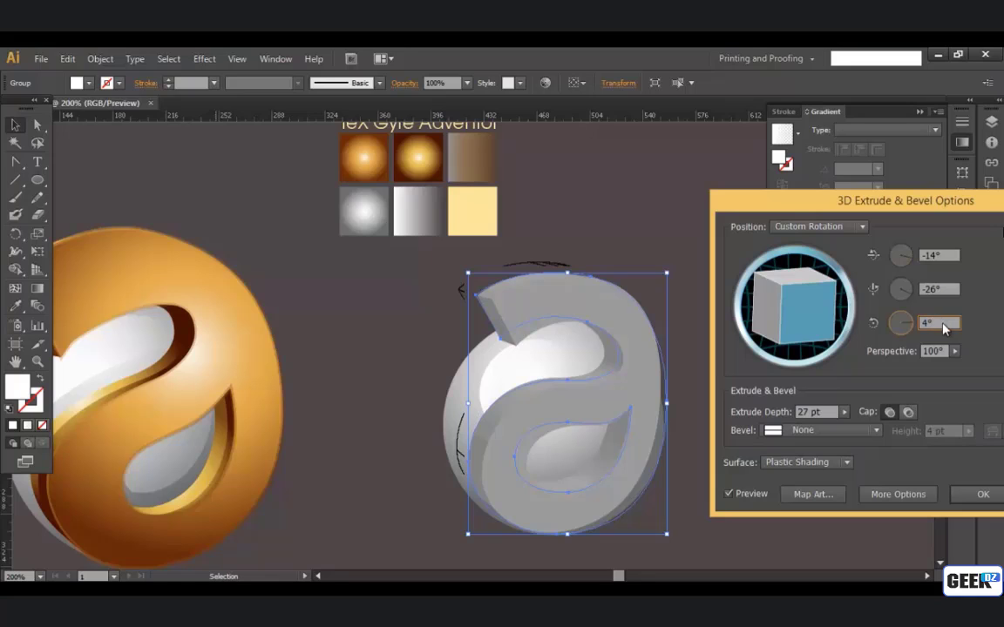
{"action": "key", "text": "Up"}
{"action": "key", "text": "Up"}
{"action": "key", "text": "Up"}
{"action": "key", "text": "Up"}
{"action": "key", "text": "Up"}
{"action": "key", "text": "Up"}
{"action": "key", "text": "Up"}
{"action": "key", "text": "Up"}
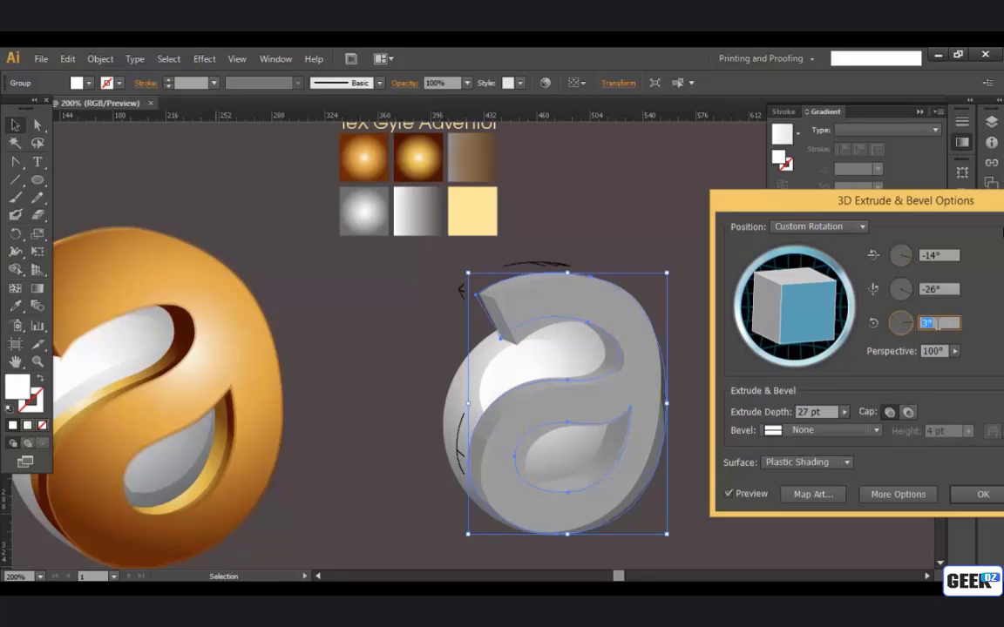
{"action": "key", "text": "Up"}
{"action": "key", "text": "Up"}
{"action": "key", "text": "Up"}
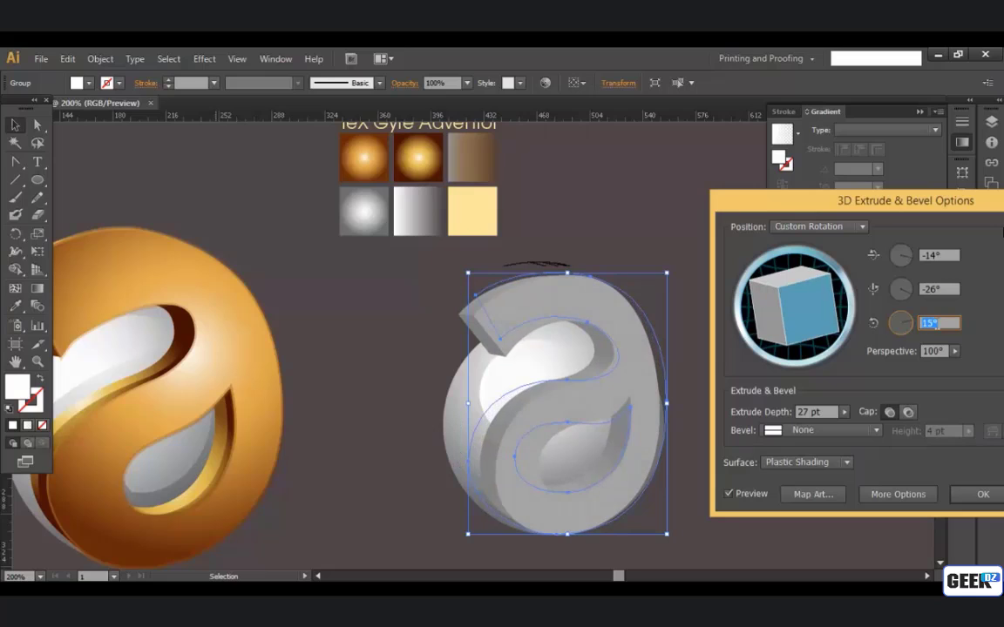
Step: Set the Y-axis rotation of the letter's 3D extrusion to -22°
{"action": "left_click", "coordinate": [937, 290]}
{"action": "key", "text": "Up"}
{"action": "key", "text": "Up"}
{"action": "key", "text": "Up"}
{"action": "key", "text": "Up"}
{"action": "key", "text": "Up"}
{"action": "key", "text": "Up"}
{"action": "key", "text": "Up"}
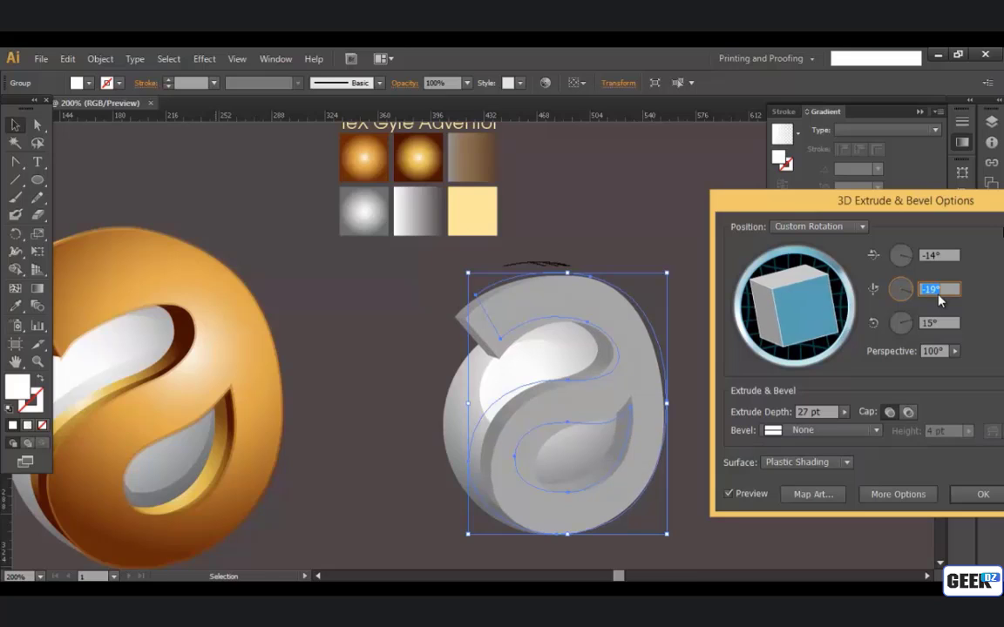
{"action": "key", "text": "Down"}
{"action": "key", "text": "Down"}
{"action": "key", "text": "Down"}
Step: Set the X-axis rotation of the letter's 3D extrusion to -18°
{"action": "left_click", "coordinate": [946, 256]}
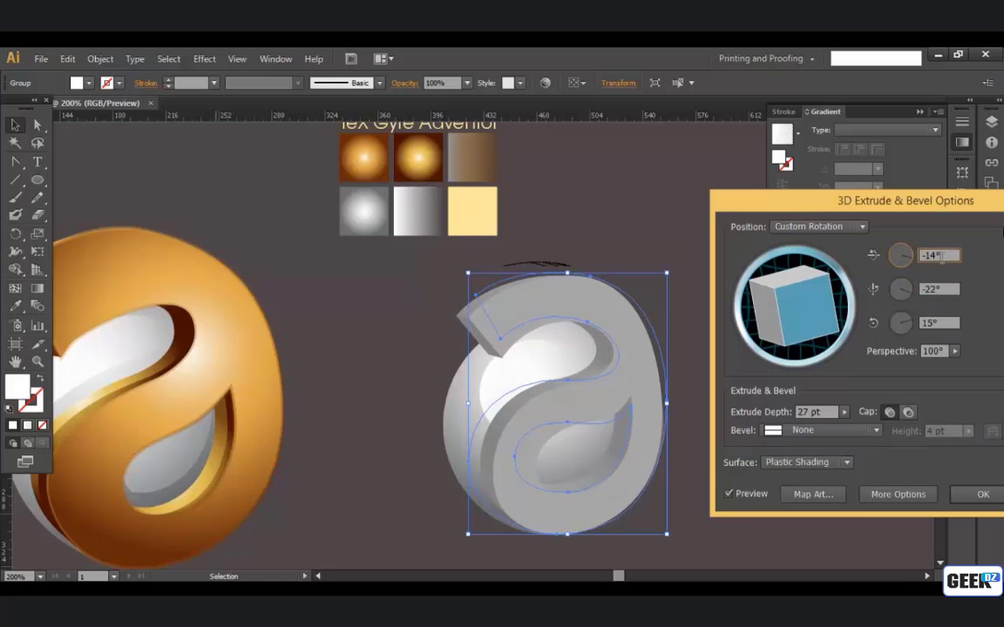
{"action": "key", "text": "Down"}
{"action": "key", "text": "Down"}
{"action": "key", "text": "Up"}
{"action": "key", "text": "Up"}
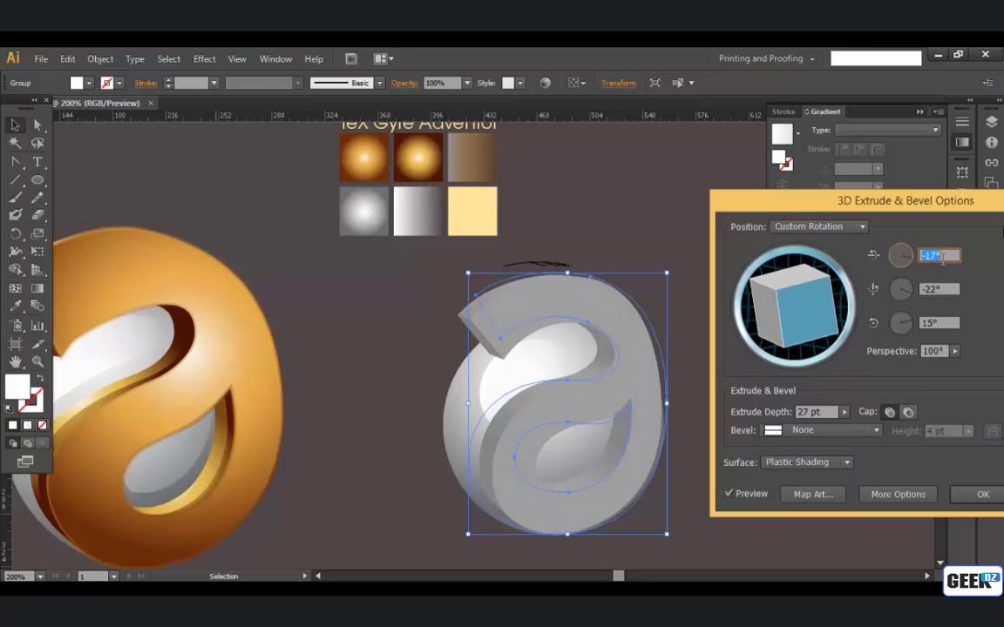
{"action": "key", "text": "Up"}
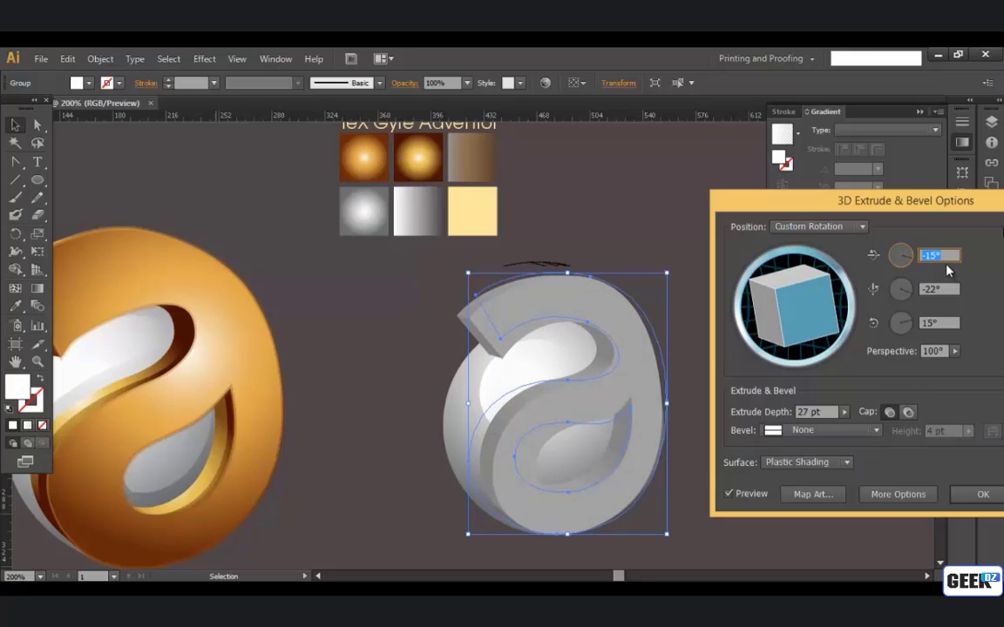
{"action": "key", "text": "Down"}
{"action": "key", "text": "Down"}
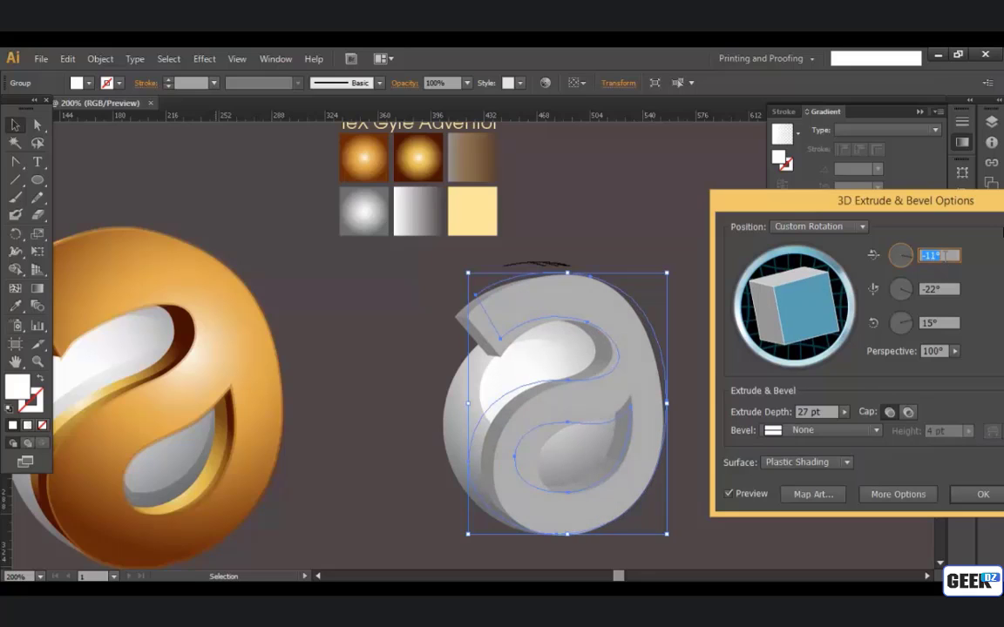
{"action": "key", "text": "Down"}
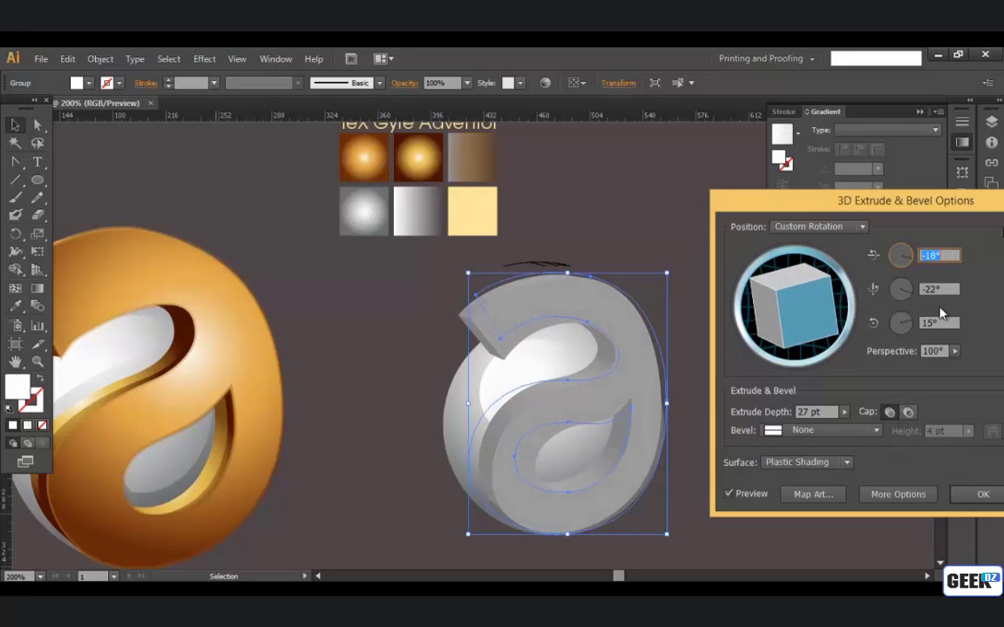
Step: Set the extrusion's Z-axis rotation to 16° and its Y-axis rotation to -21°, and apply the effect
{"action": "left_click", "coordinate": [939, 324]}
{"action": "key", "text": "Down"}
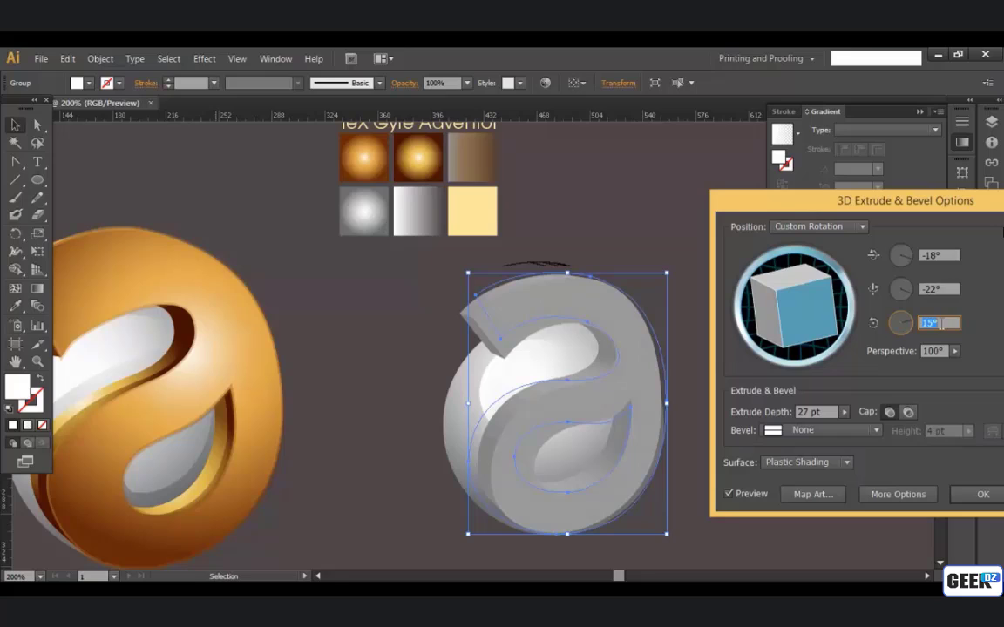
{"action": "key", "text": "Up"}
{"action": "left_click", "coordinate": [940, 289]}
{"action": "key", "text": "Up"}
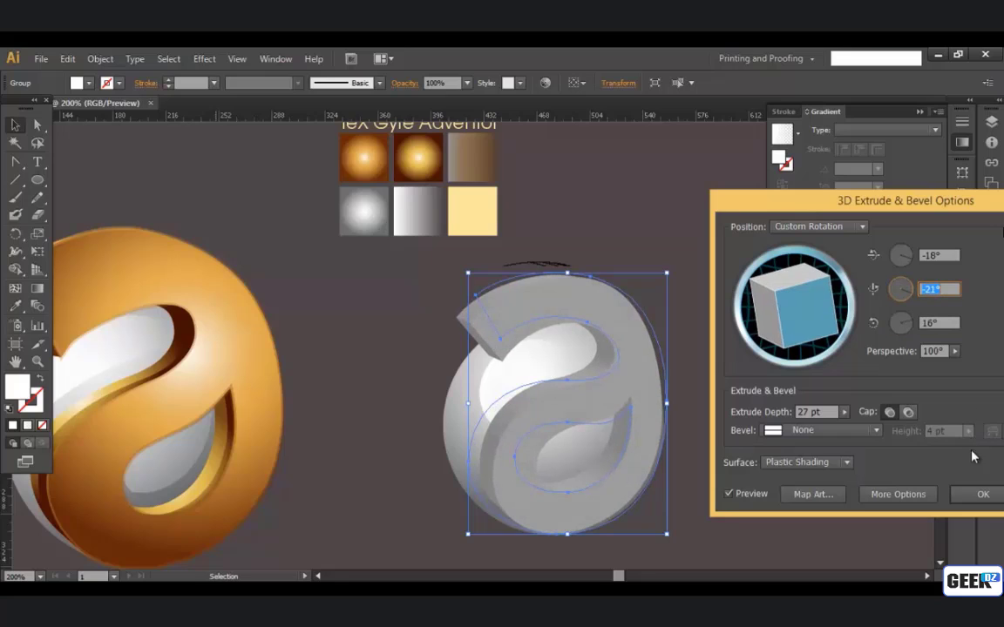
{"action": "left_click", "coordinate": [976, 495]}
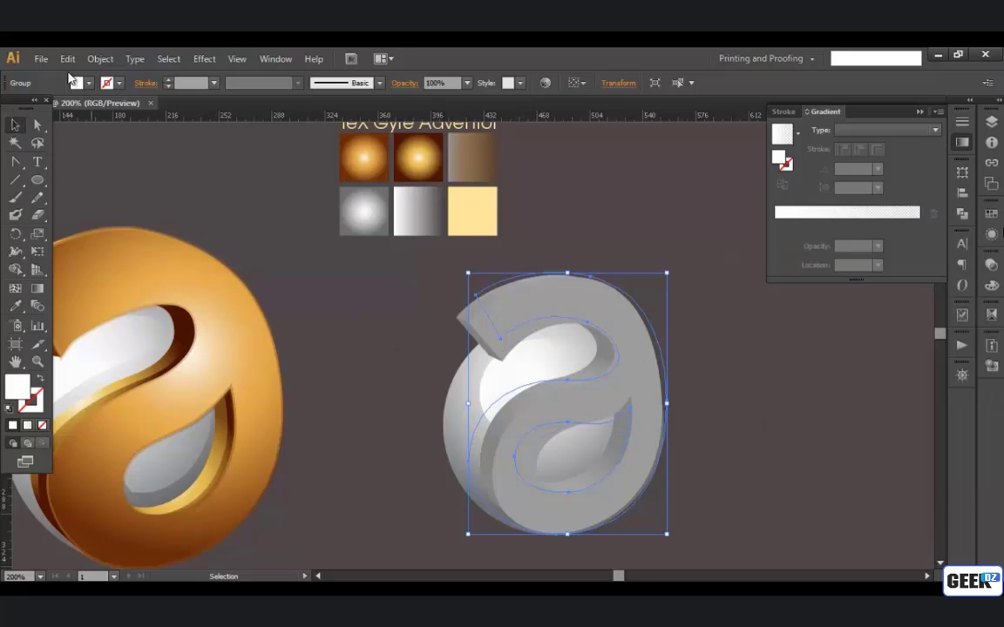
Step: Expand the appearance of the extruded letter into editable shapes and deselect it
{"action": "left_click", "coordinate": [97, 57]}
{"action": "left_click", "coordinate": [134, 231]}
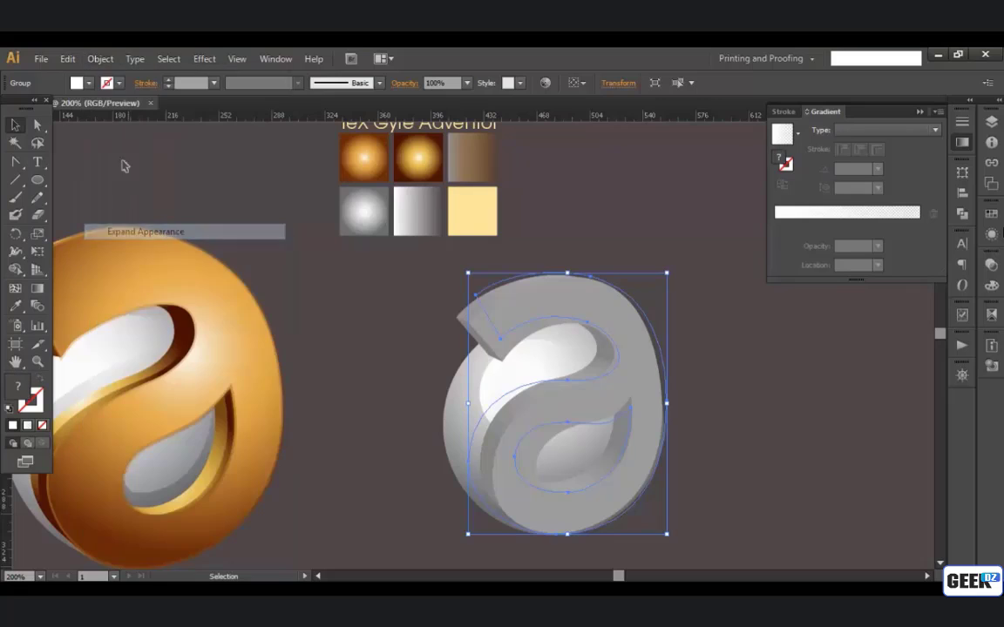
{"action": "left_click", "coordinate": [108, 64]}
{"action": "left_click", "coordinate": [144, 216]}
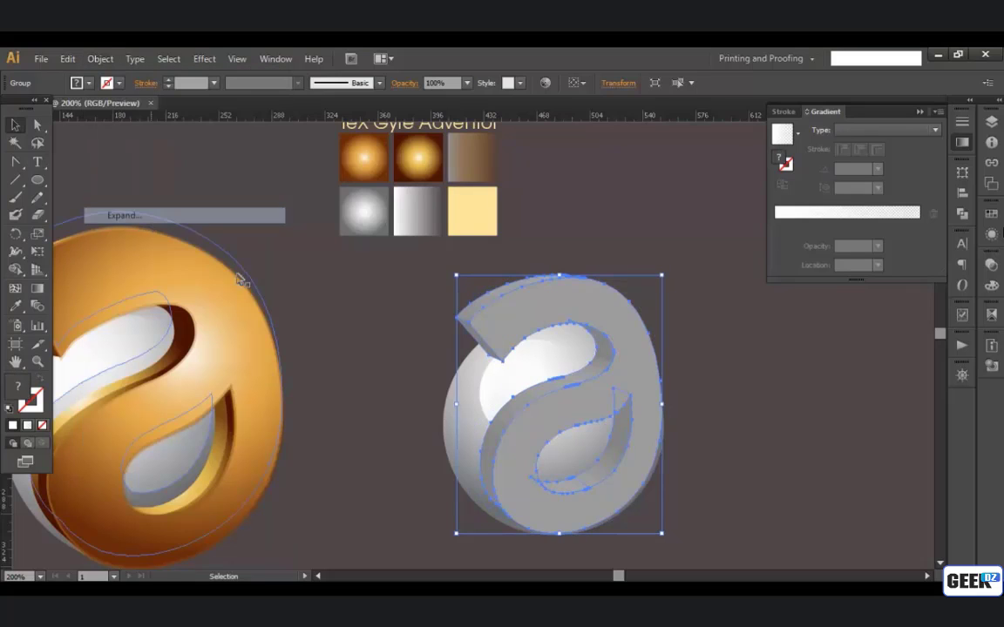
{"action": "left_click", "coordinate": [667, 385]}
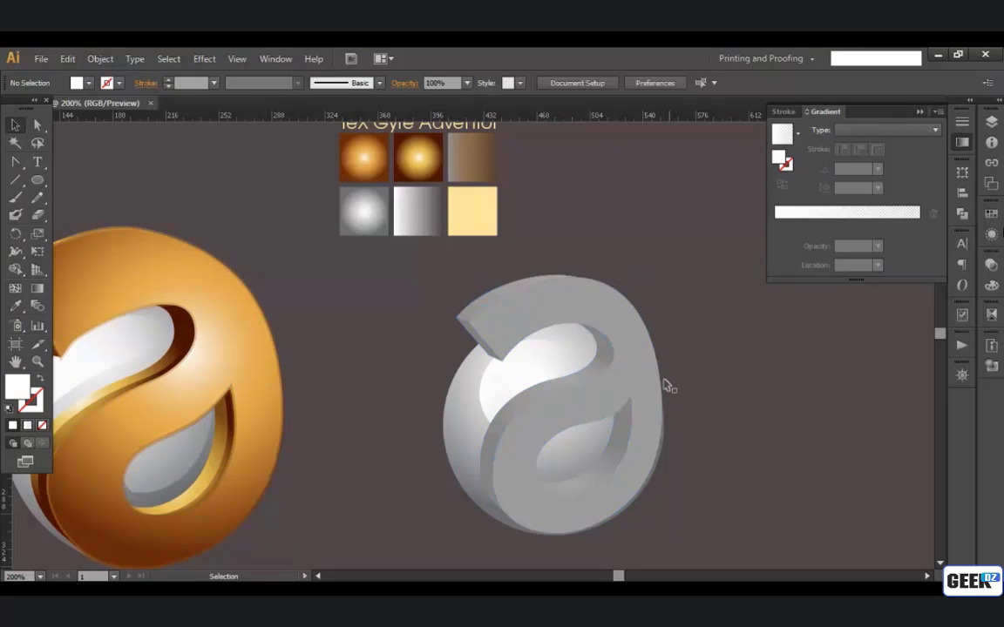
Step: Ungroup the expanded letter repeatedly to separate its front face from the extruded sides
{"action": "left_click", "coordinate": [610, 353]}
{"action": "right_click", "coordinate": [654, 375]}
{"action": "left_click", "coordinate": [676, 460]}
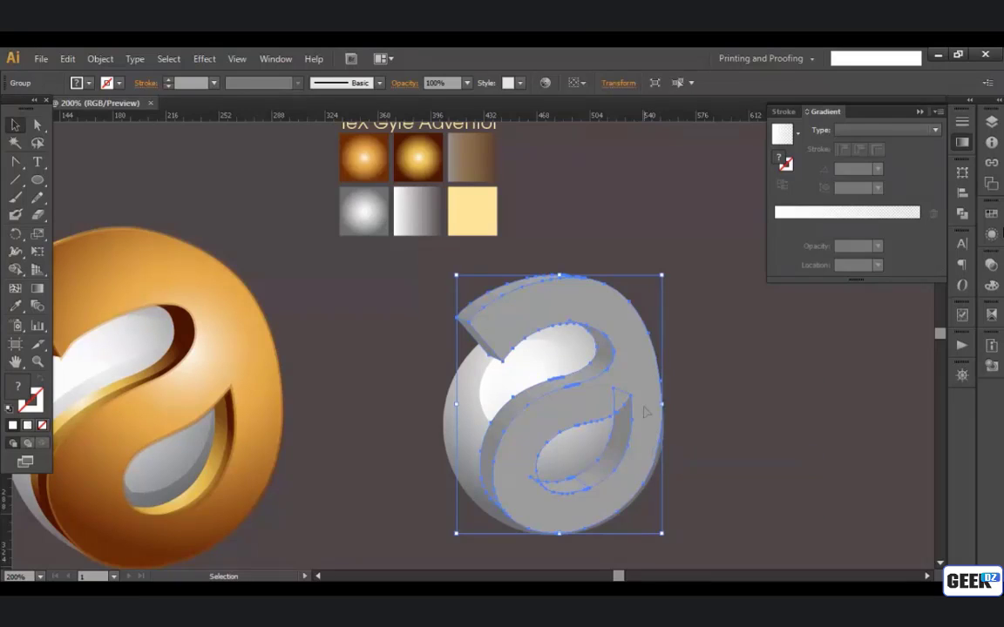
{"action": "right_click", "coordinate": [645, 406]}
{"action": "left_click", "coordinate": [667, 492]}
{"action": "right_click", "coordinate": [649, 442]}
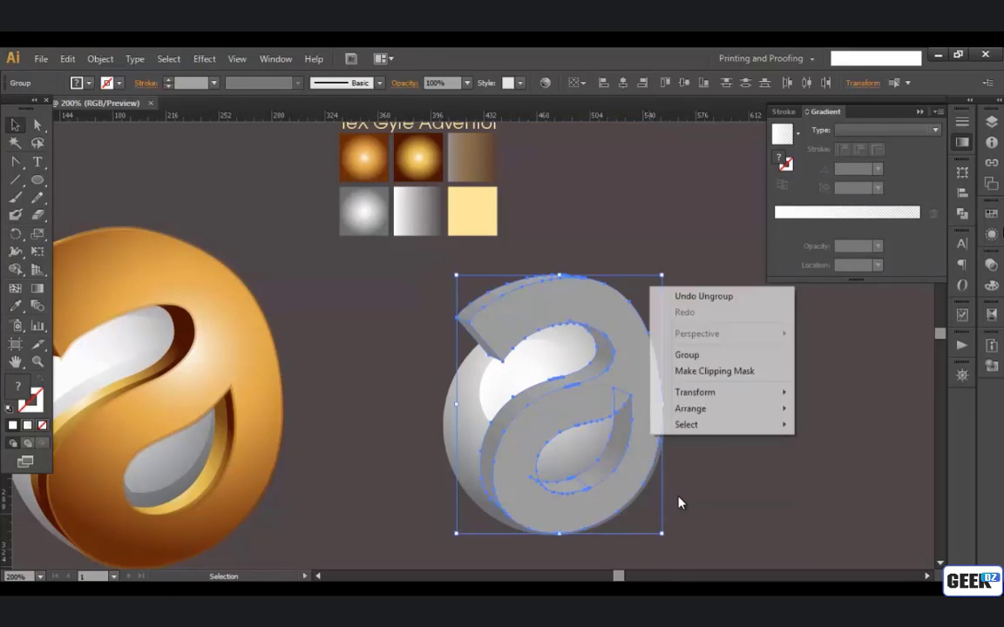
{"action": "right_click", "coordinate": [641, 355]}
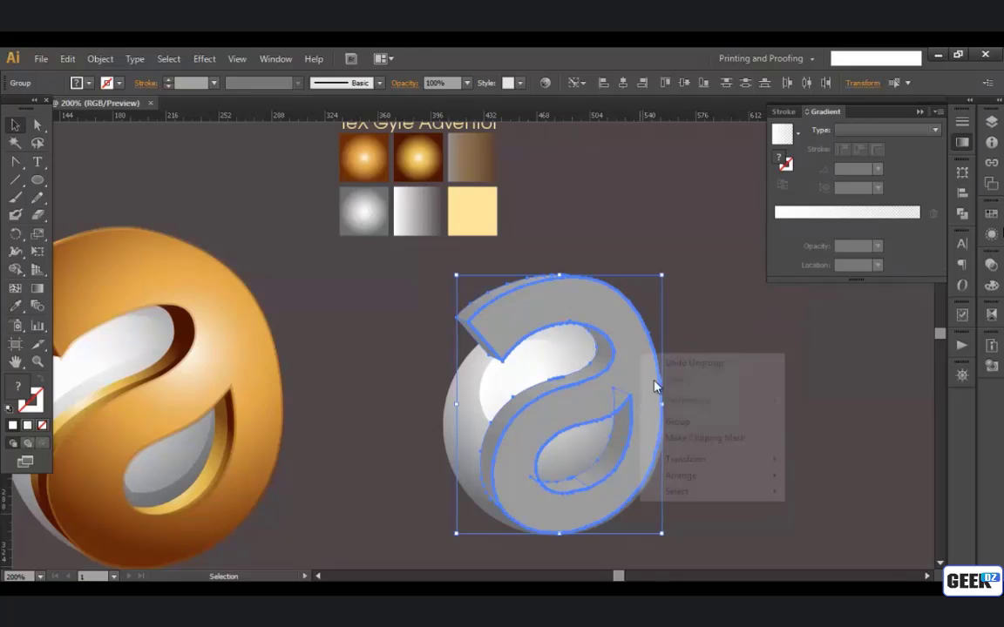
{"action": "left_click", "coordinate": [691, 324]}
Step: Ungroup the letter's front face down to a compound path and select it
{"action": "left_click", "coordinate": [635, 350]}
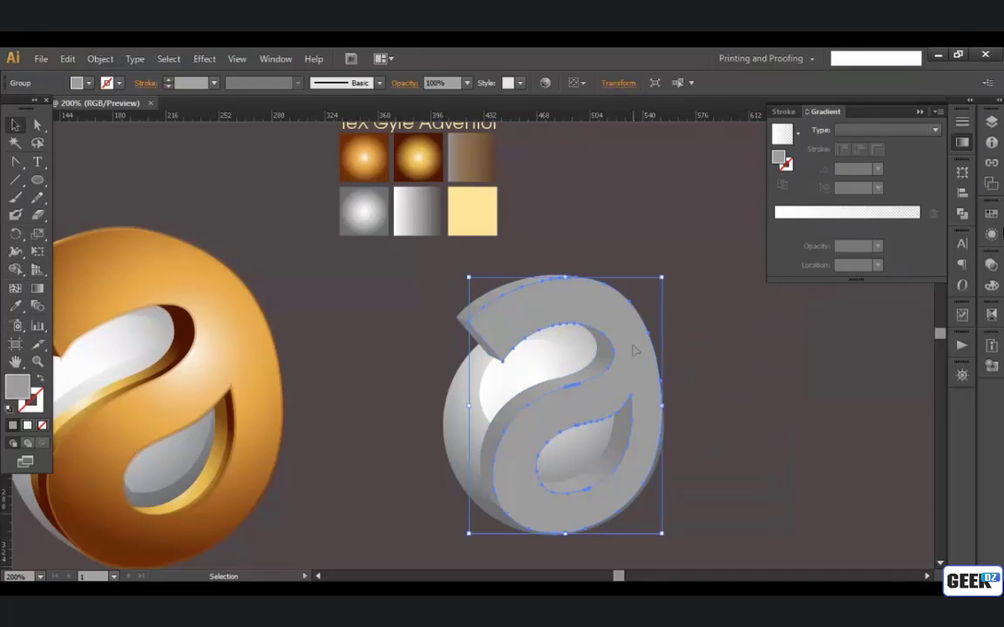
{"action": "right_click", "coordinate": [635, 350]}
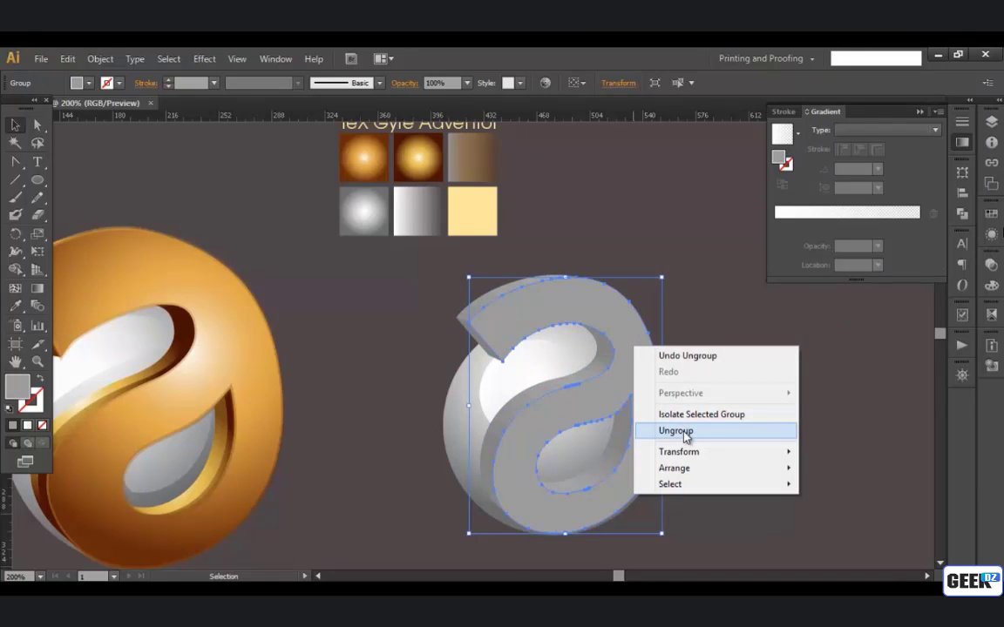
{"action": "left_click", "coordinate": [686, 430]}
{"action": "left_click", "coordinate": [692, 298]}
{"action": "left_click", "coordinate": [642, 383]}
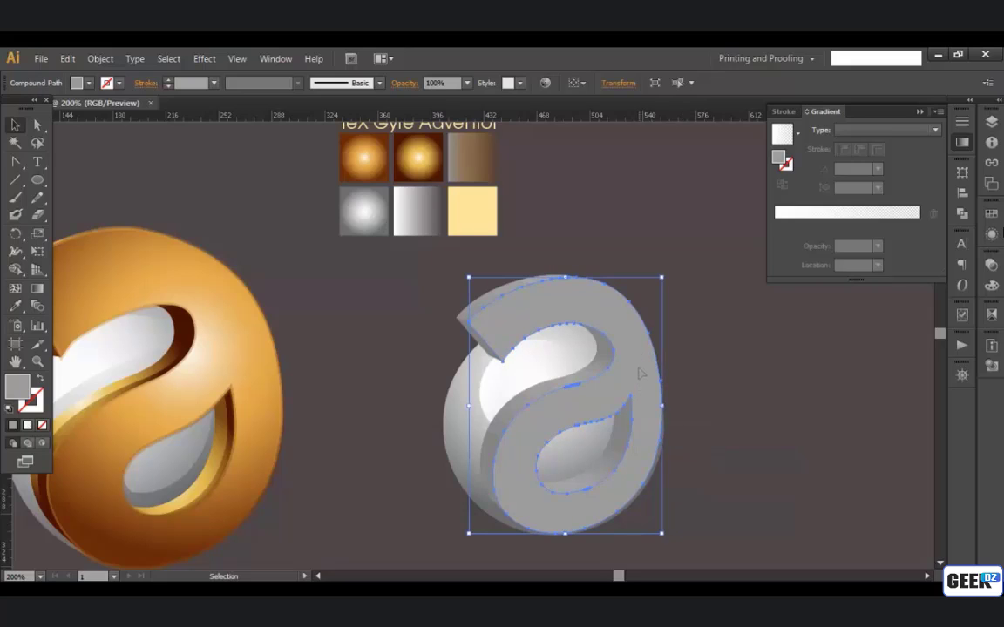
Step: Give the letter's front face a white (FFFFFF) stroke and deselect it
{"action": "left_click_drag", "start_coordinate": [644, 358], "coordinate": [677, 350]}
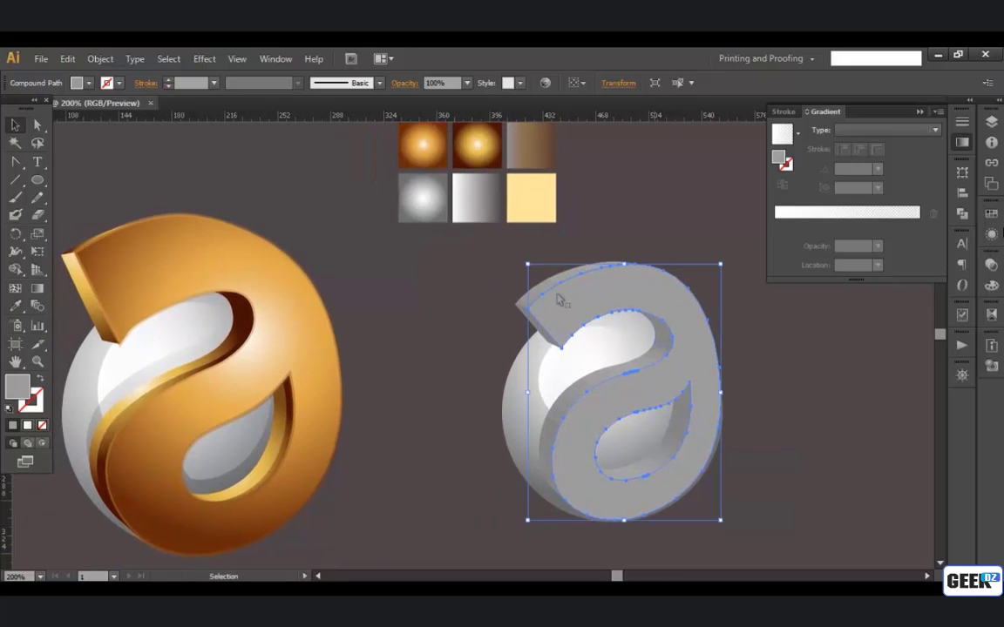
{"action": "left_click_drag", "start_coordinate": [579, 308], "coordinate": [560, 329]}
{"action": "scroll", "coordinate": [563, 335], "scroll_direction": "up", "scroll_amount": 1}
{"action": "left_click_drag", "start_coordinate": [597, 374], "coordinate": [517, 291]}
{"action": "left_click", "coordinate": [737, 396]}
{"action": "left_click", "coordinate": [616, 340]}
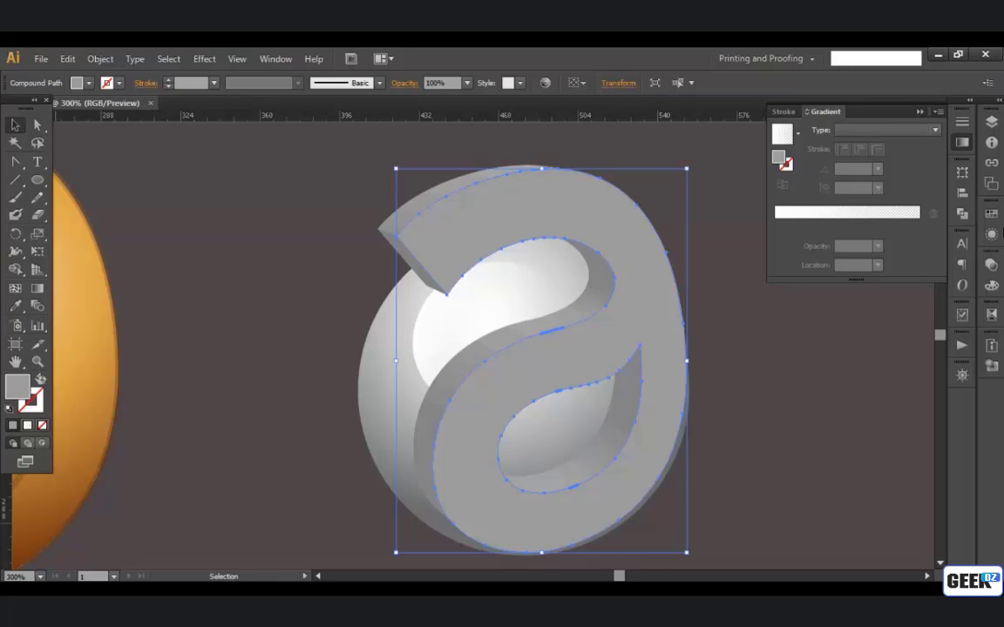
{"action": "left_click", "coordinate": [12, 427]}
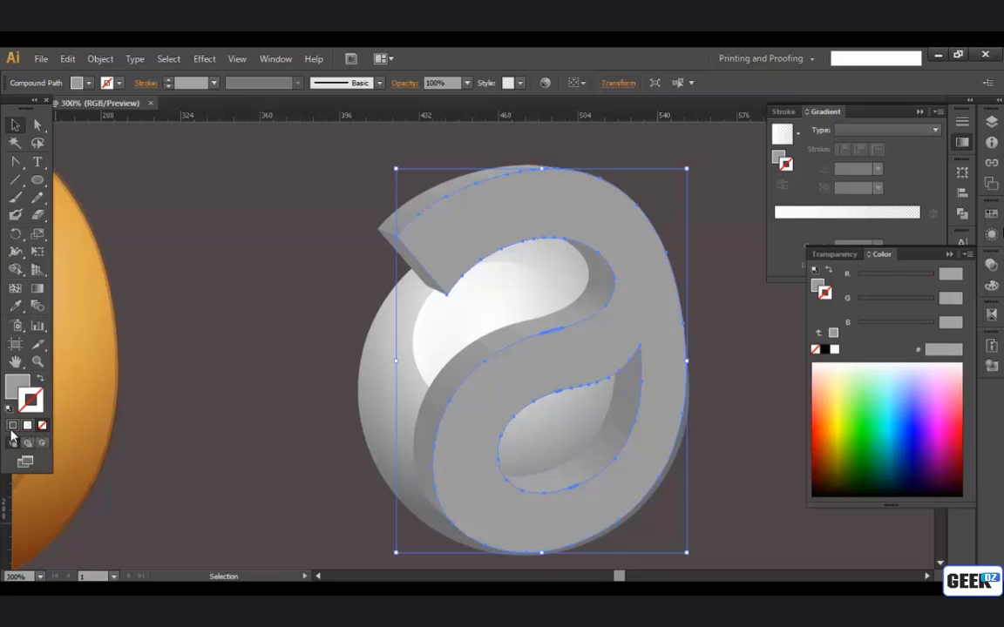
{"action": "left_click", "coordinate": [12, 427]}
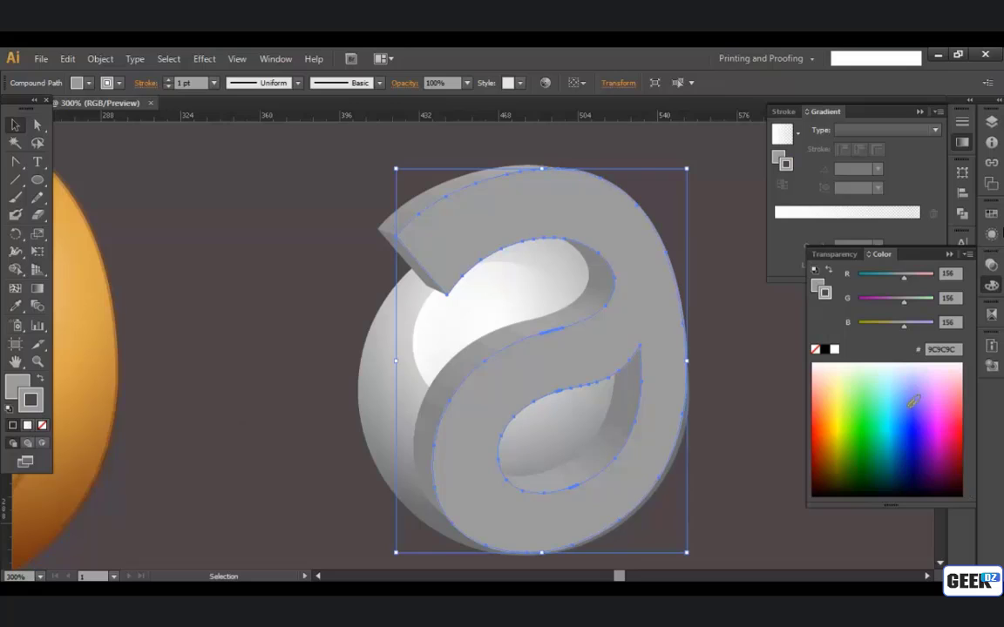
{"action": "left_click", "coordinate": [834, 349]}
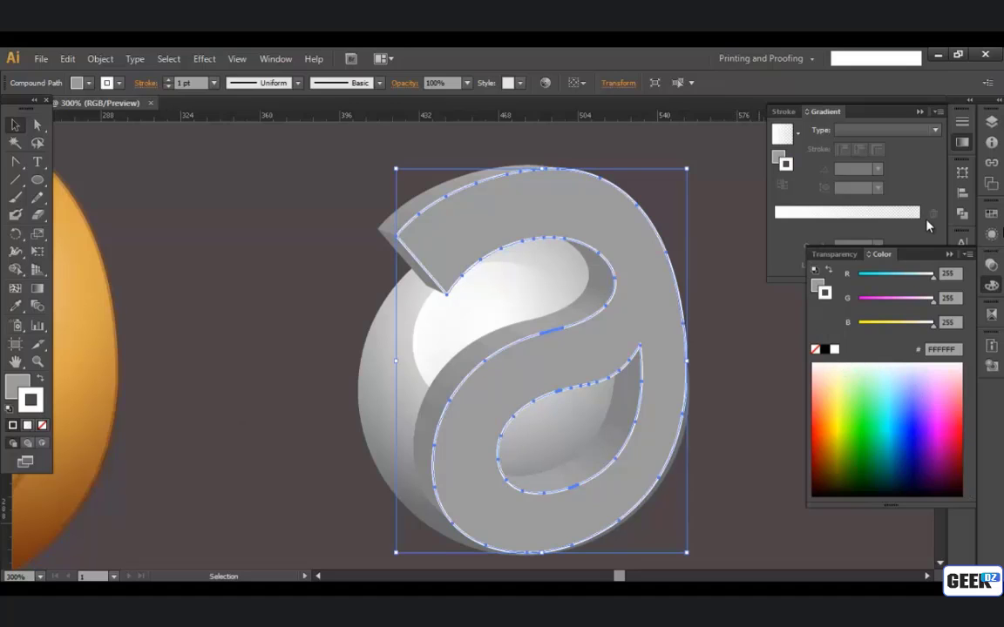
{"action": "left_click", "coordinate": [949, 255]}
{"action": "left_click", "coordinate": [312, 251]}
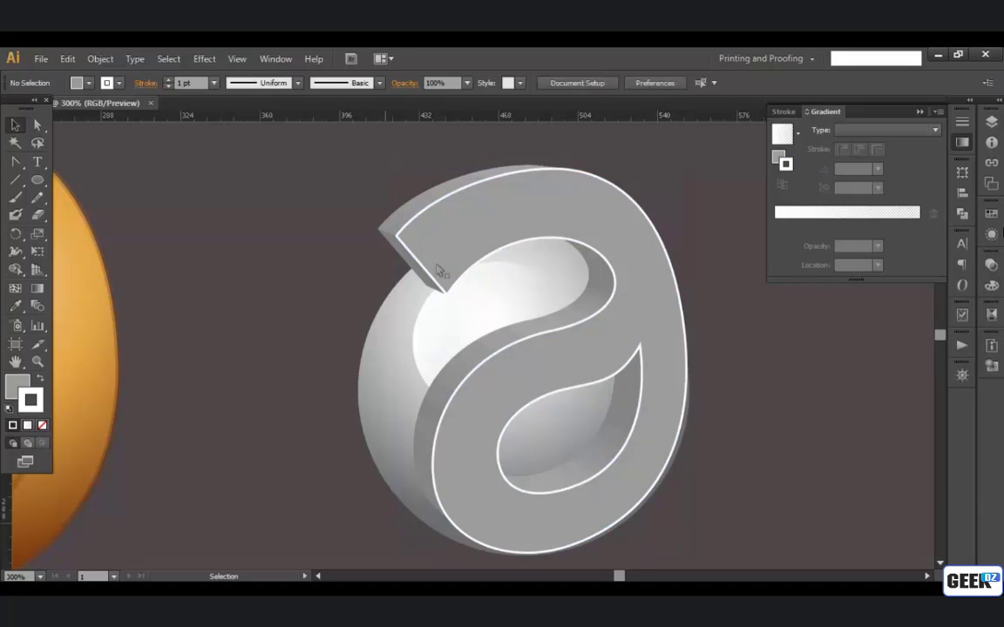
Step: Select the letter's front face and set its white stroke weight to 1.2 pt, leaving the face deselected
{"action": "left_click", "coordinate": [410, 237]}
{"action": "scroll", "coordinate": [286, 220], "scroll_direction": "down", "scroll_amount": 1}
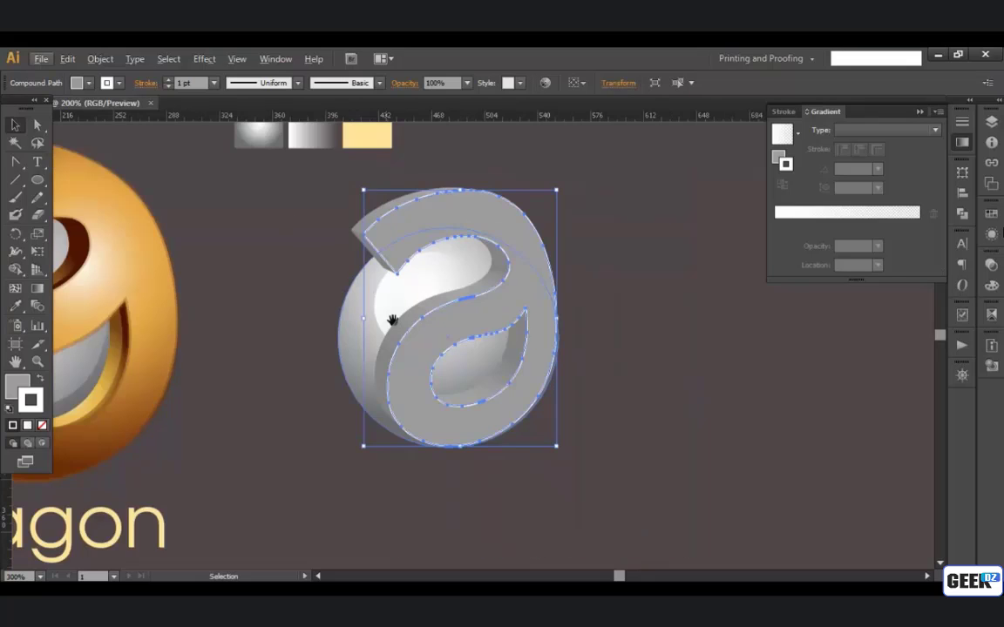
{"action": "left_click_drag", "start_coordinate": [392, 320], "coordinate": [490, 327]}
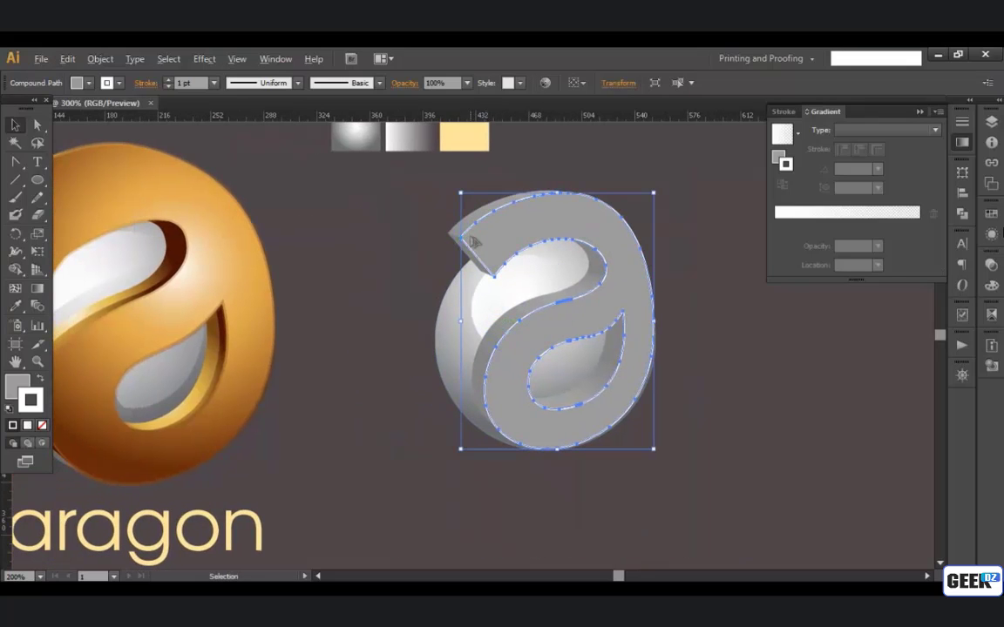
{"action": "scroll", "coordinate": [473, 241], "scroll_direction": "up", "scroll_amount": 1}
{"action": "left_click", "coordinate": [385, 262]}
{"action": "scroll", "coordinate": [486, 244], "scroll_direction": "up", "scroll_amount": 1}
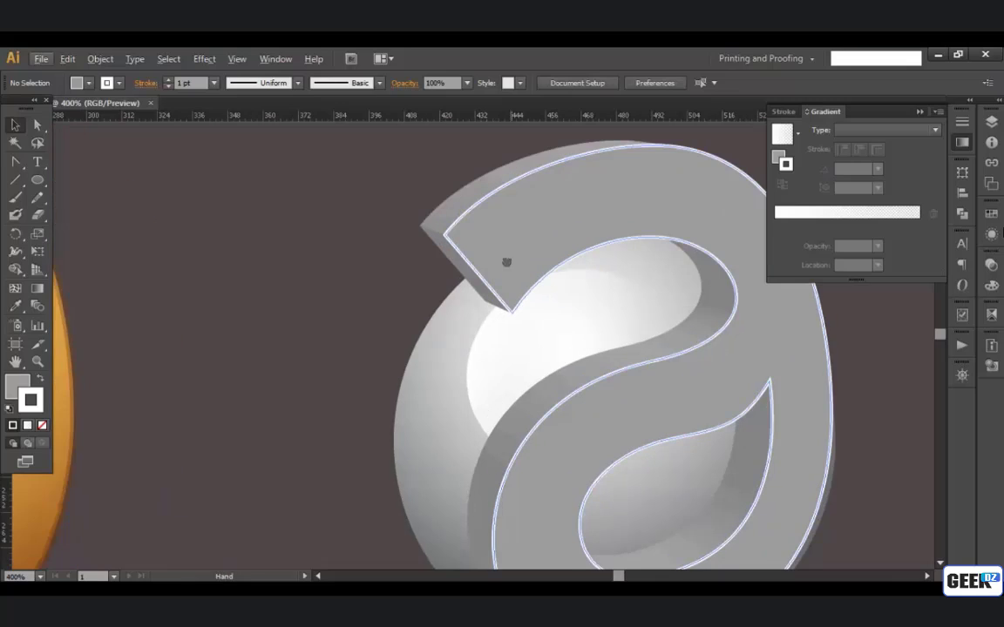
{"action": "left_click", "coordinate": [444, 246]}
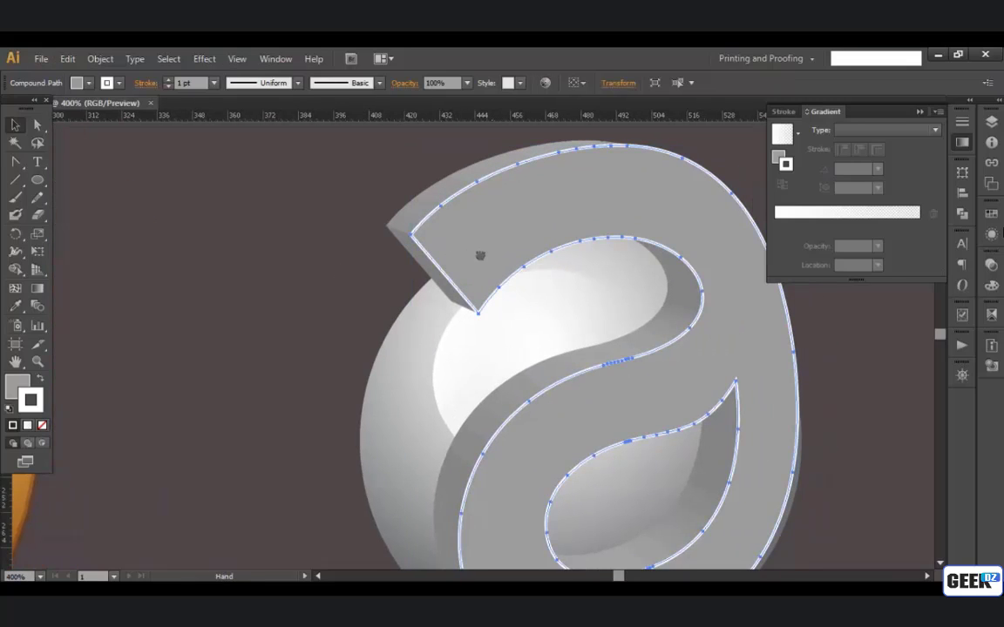
{"action": "scroll", "coordinate": [346, 219], "scroll_direction": "right", "scroll_amount": 1}
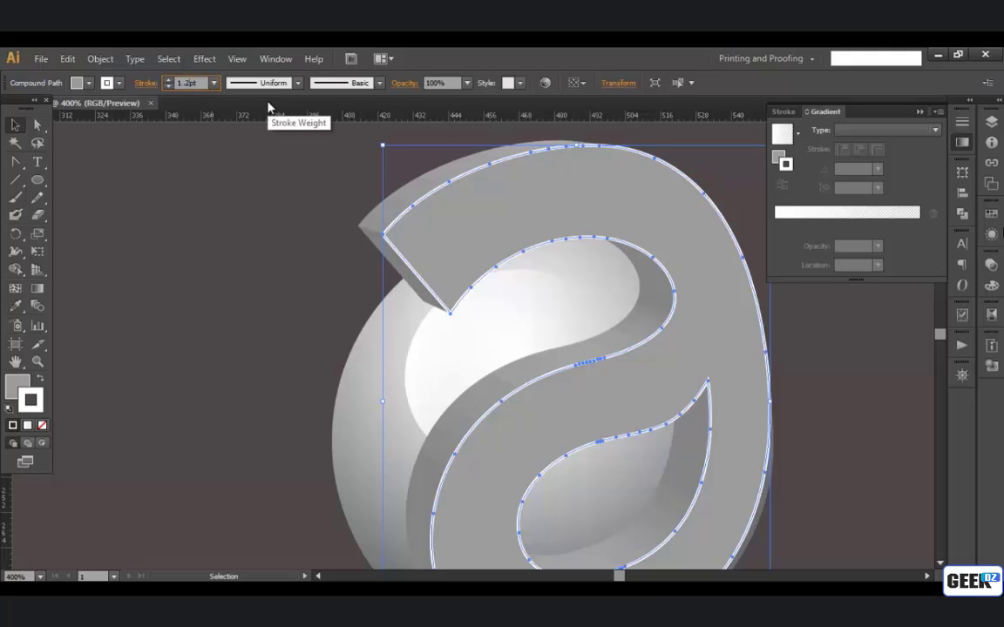
{"action": "left_click", "coordinate": [332, 226]}
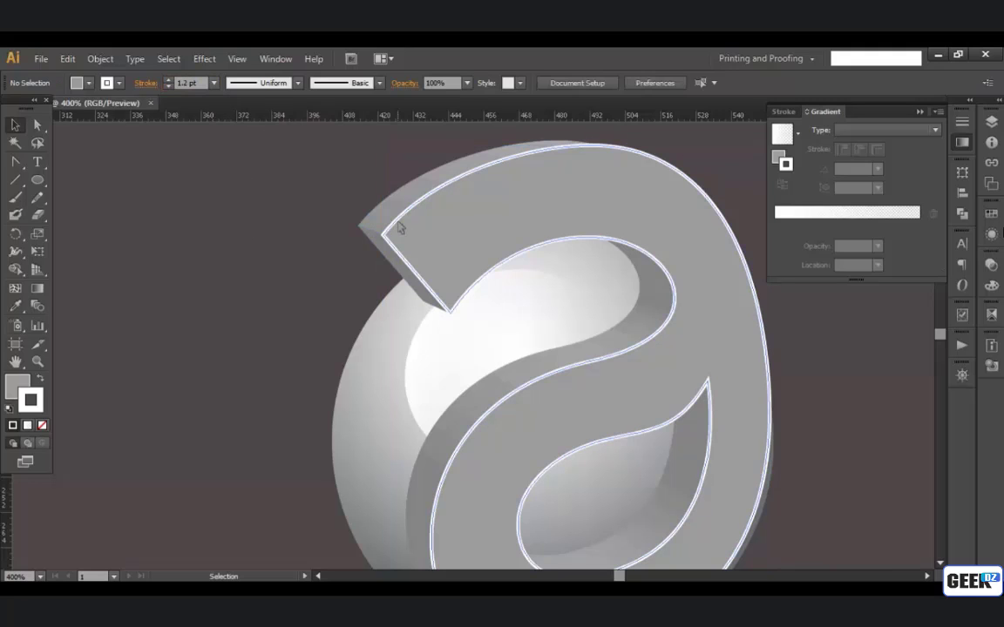
Step: Expand the letter's front face so its fill and white stroke become separate shapes
{"action": "left_click", "coordinate": [409, 246]}
{"action": "scroll", "coordinate": [410, 246], "scroll_direction": "down", "scroll_amount": 2}
{"action": "left_click_drag", "start_coordinate": [405, 316], "coordinate": [501, 299]}
{"action": "left_click", "coordinate": [421, 298]}
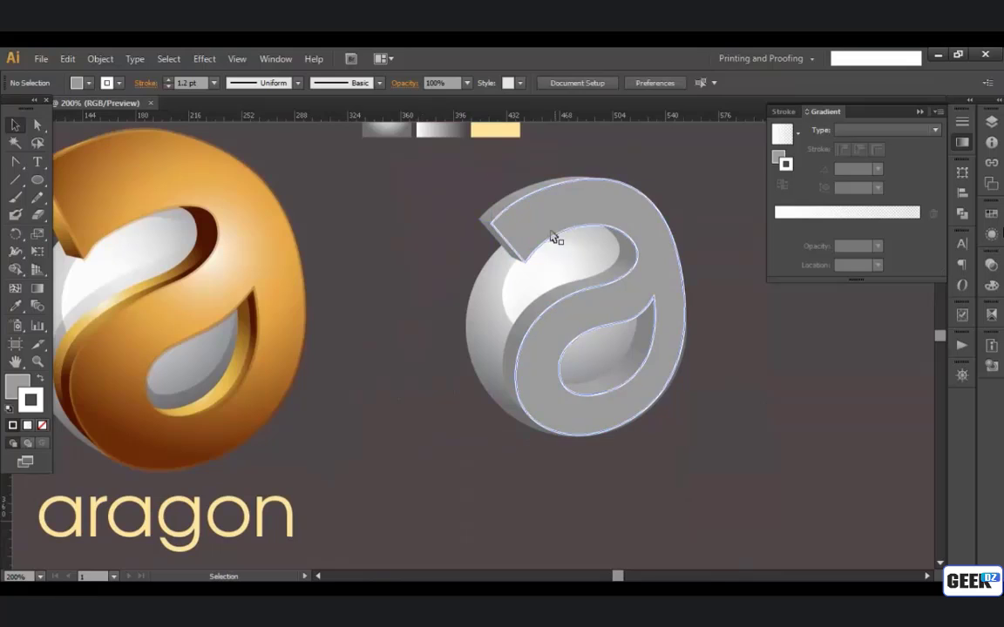
{"action": "scroll", "coordinate": [562, 235], "scroll_direction": "up", "scroll_amount": 2}
{"action": "left_click", "coordinate": [556, 224]}
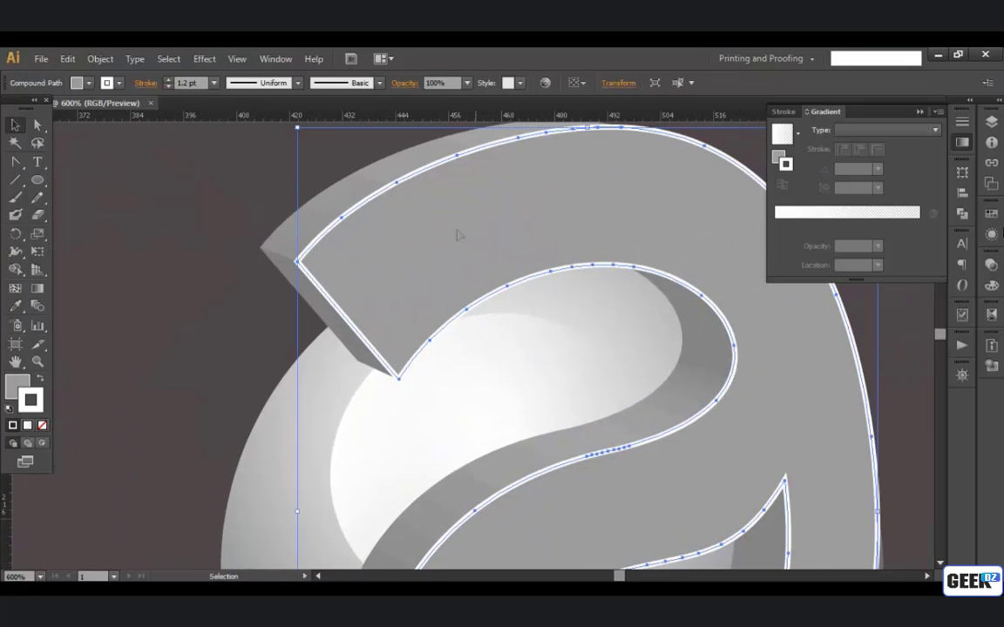
{"action": "left_click", "coordinate": [103, 60]}
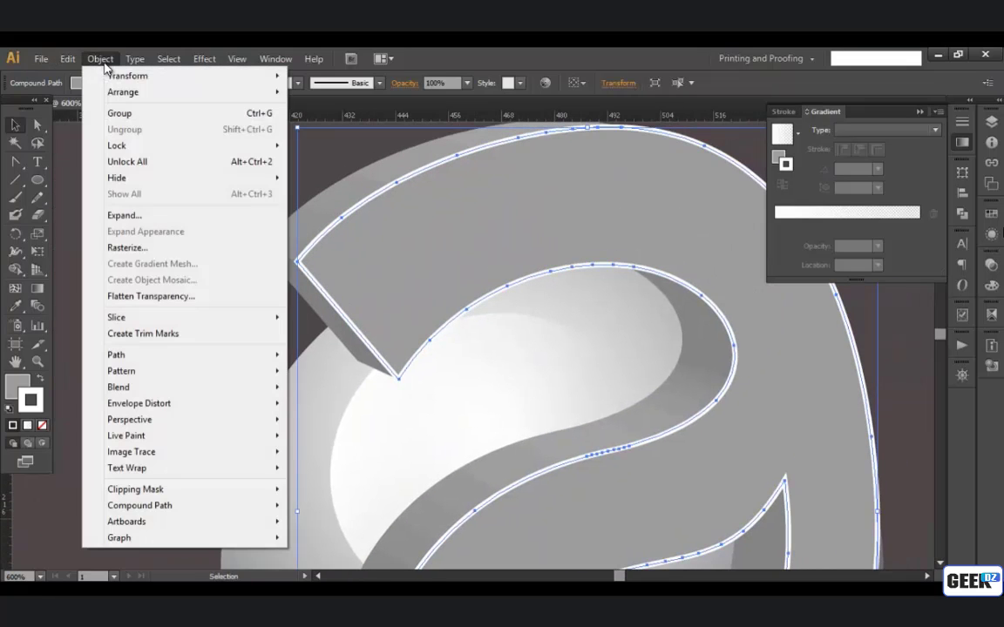
{"action": "left_click", "coordinate": [140, 219]}
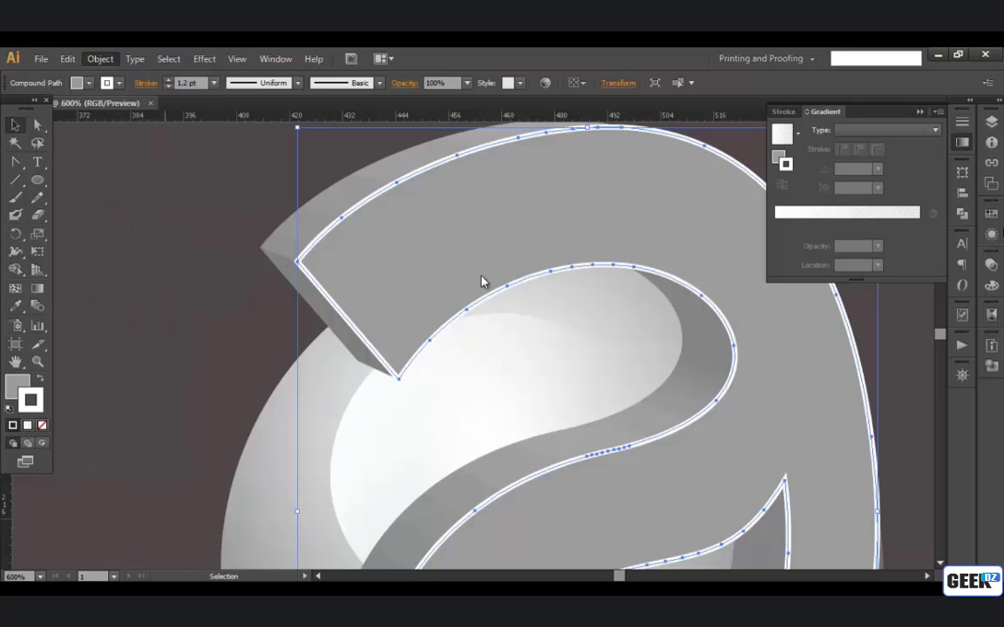
{"action": "left_click", "coordinate": [471, 406]}
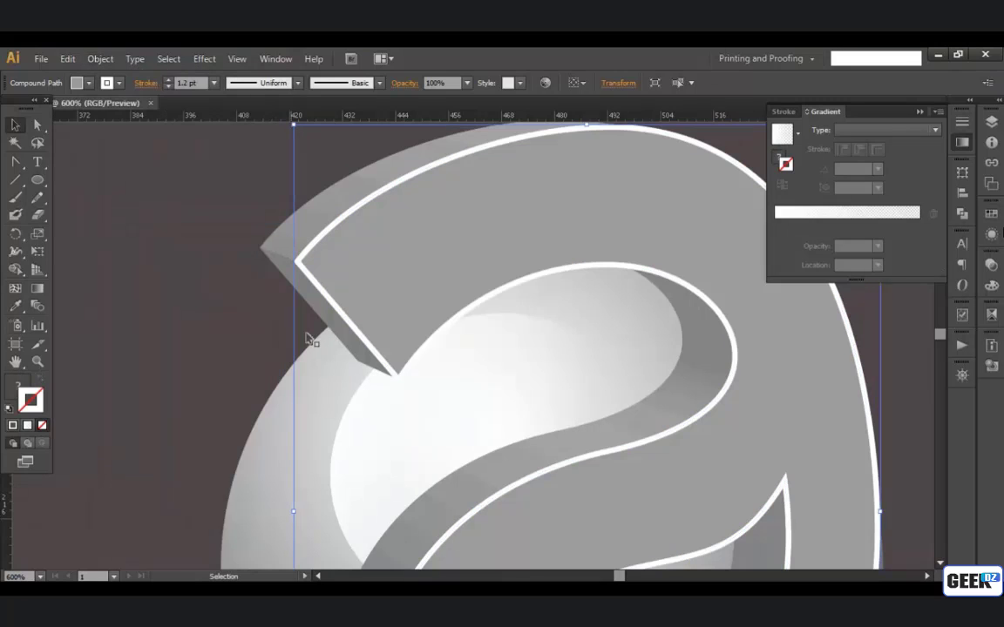
Step: Ungroup the expanded front face, select the white outline and grey face individually to check them, and deselect everything
{"action": "left_click", "coordinate": [313, 331]}
{"action": "left_click", "coordinate": [305, 270]}
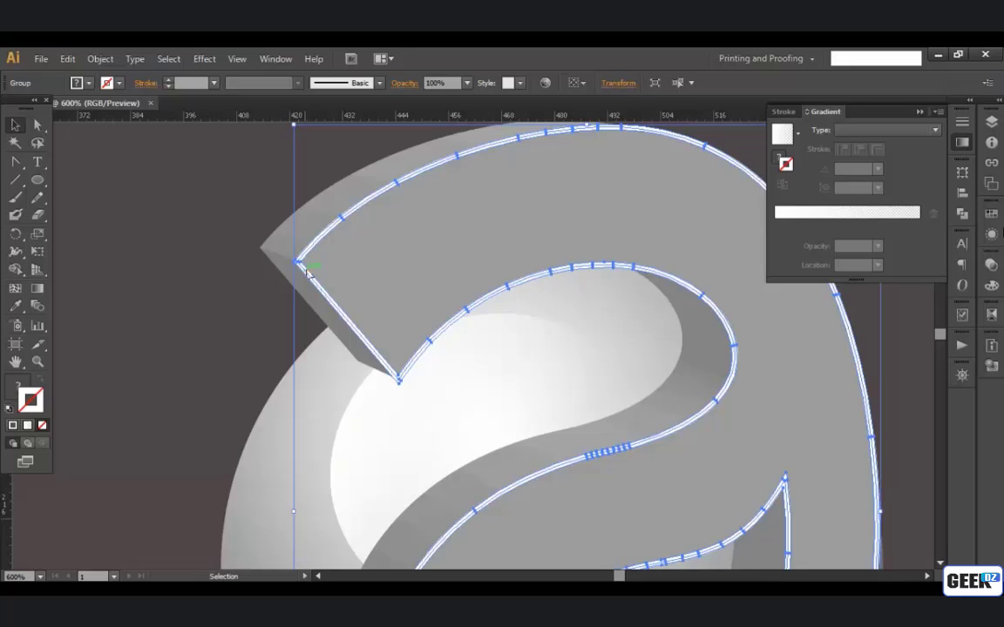
{"action": "right_click", "coordinate": [364, 268]}
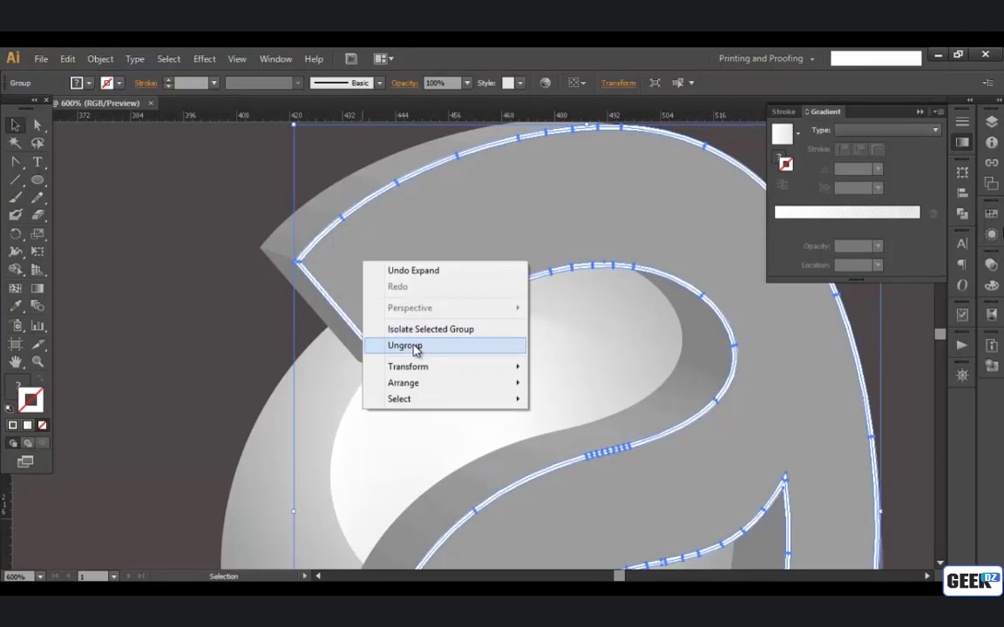
{"action": "left_click", "coordinate": [416, 349]}
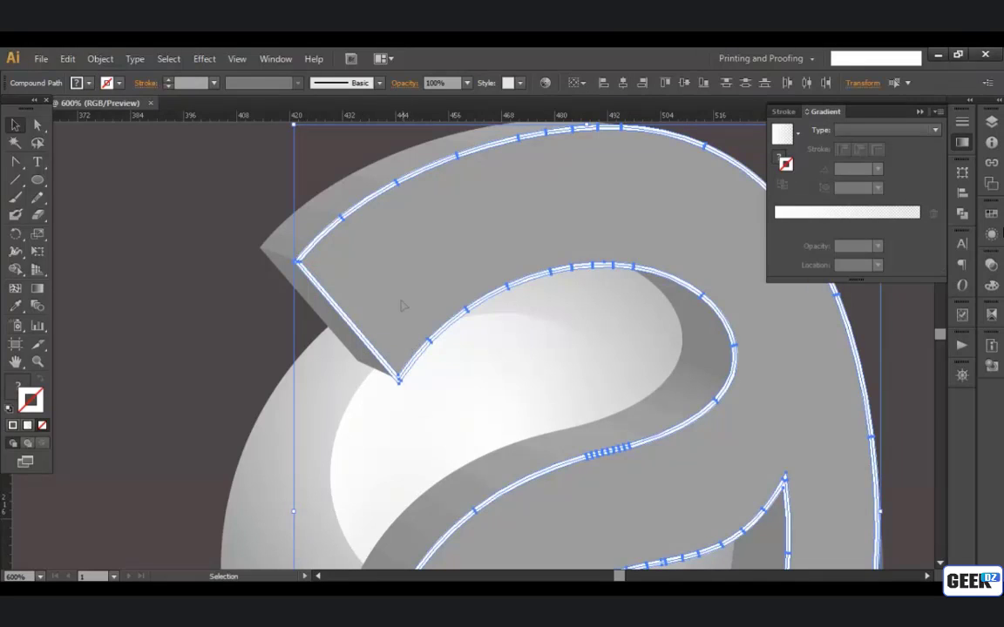
{"action": "right_click", "coordinate": [403, 305]}
{"action": "left_click", "coordinate": [200, 340]}
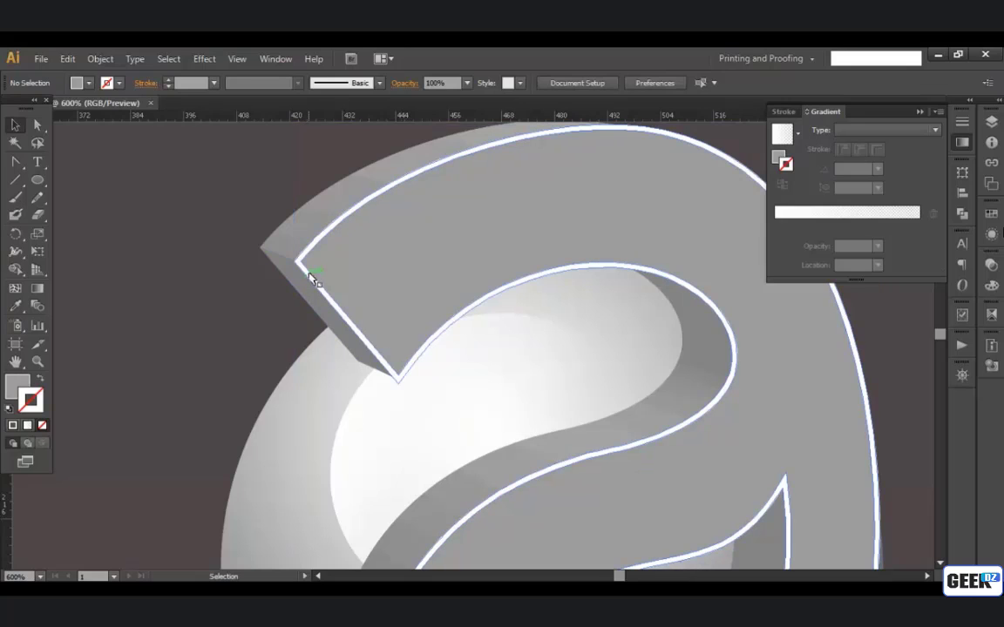
{"action": "left_click", "coordinate": [310, 274]}
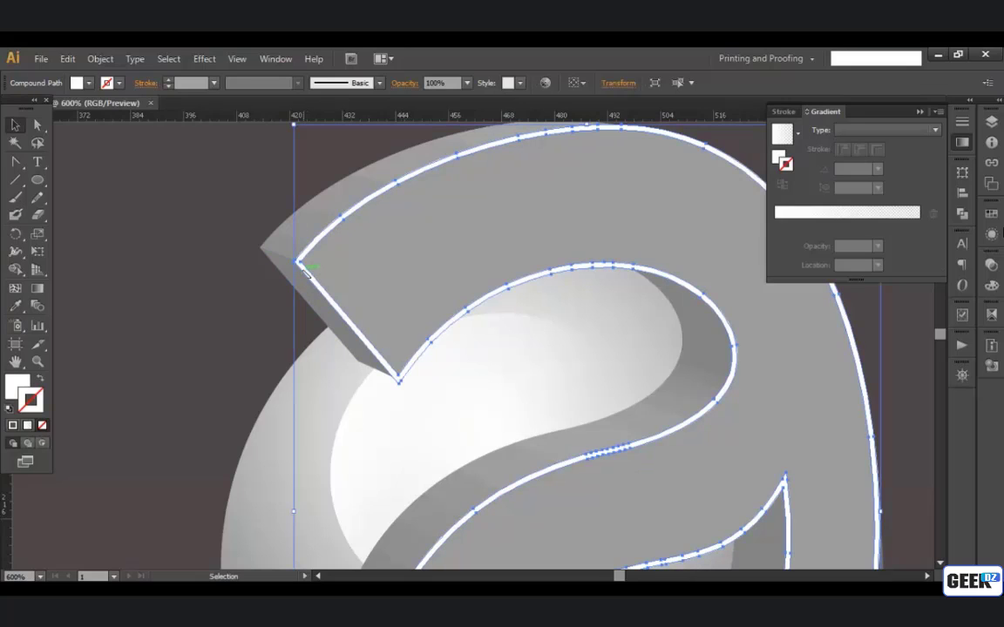
{"action": "left_click", "coordinate": [382, 264]}
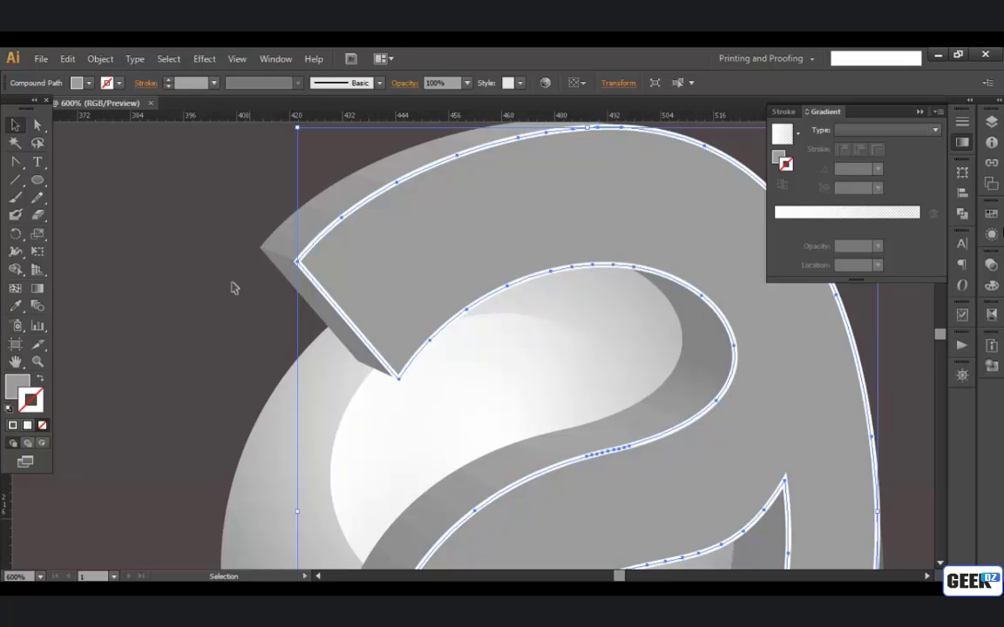
{"action": "key", "text": "ctrl+shift+a"}
Step: Select the whole new letter with its sphere and move it up beside the colour swatches
{"action": "scroll", "coordinate": [428, 286], "scroll_direction": "down", "scroll_amount": 2}
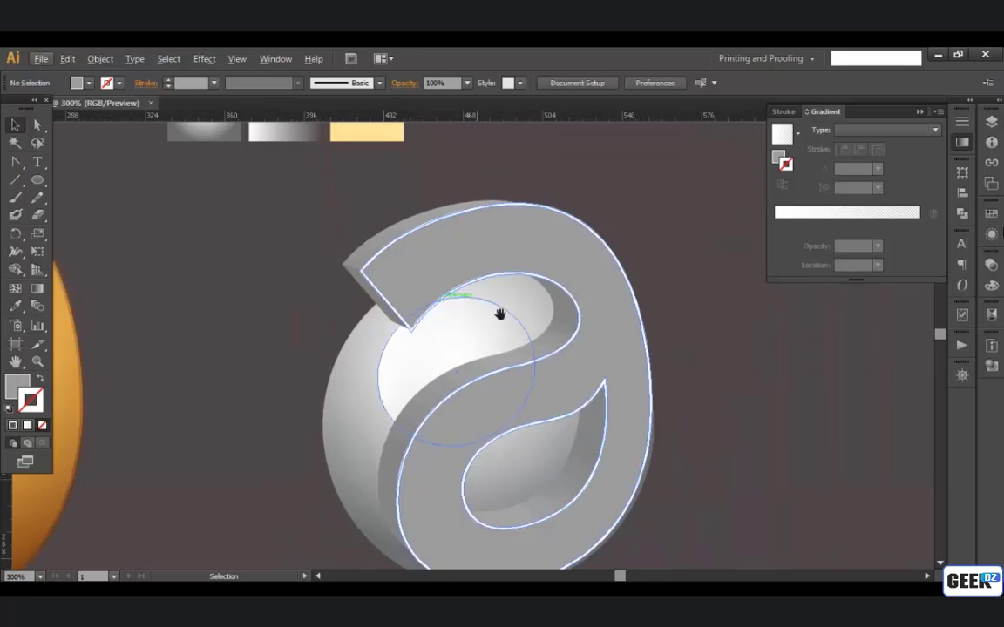
{"action": "left_click_drag", "start_coordinate": [499, 313], "coordinate": [443, 408]}
{"action": "left_click_drag", "start_coordinate": [513, 353], "coordinate": [591, 390]}
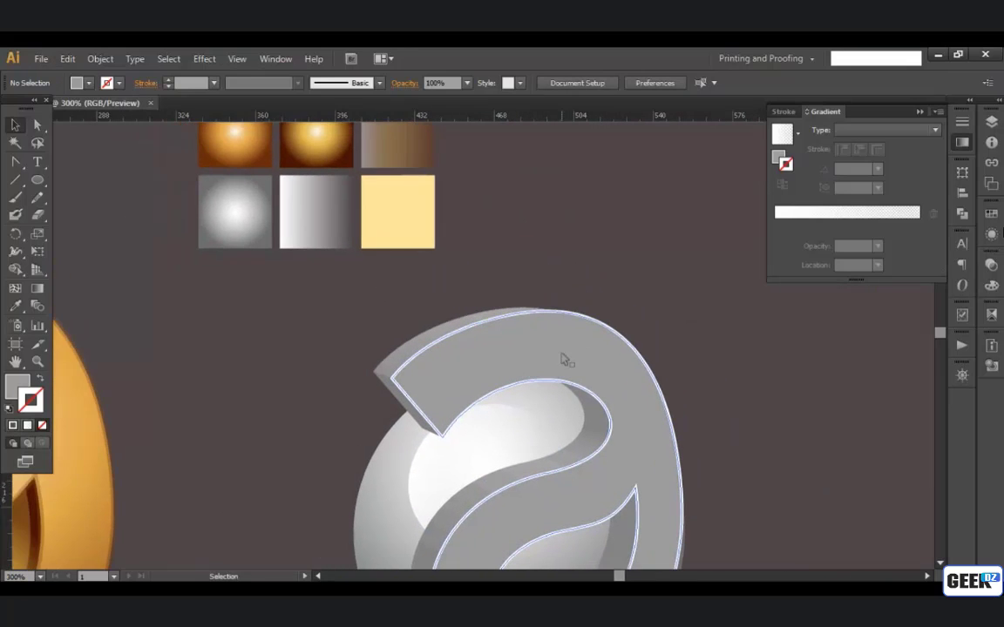
{"action": "scroll", "coordinate": [587, 364], "scroll_direction": "down", "scroll_amount": 2}
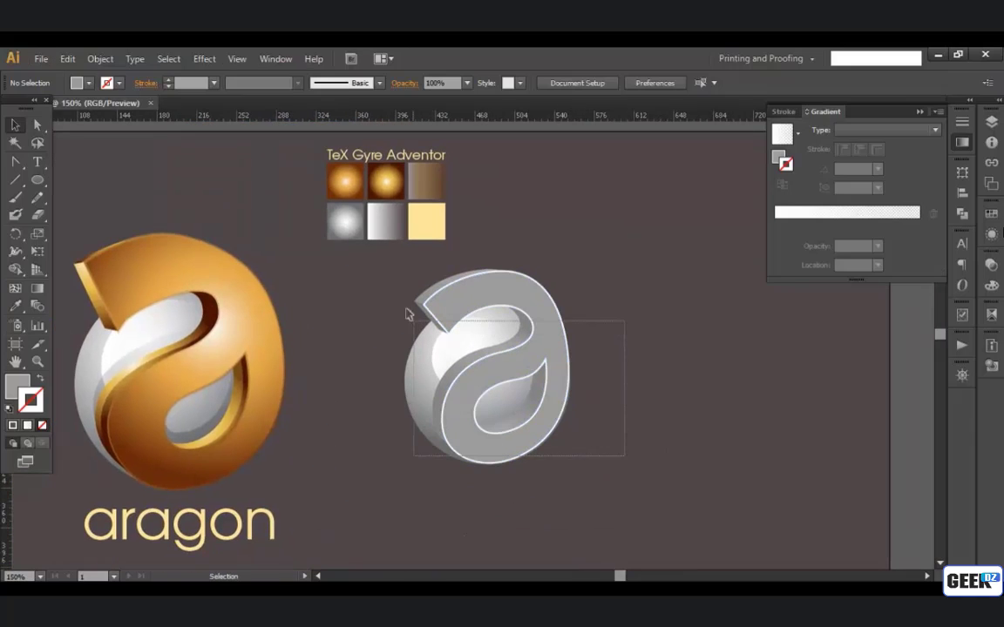
{"action": "left_click_drag", "start_coordinate": [441, 335], "coordinate": [535, 197]}
{"action": "left_click_drag", "start_coordinate": [535, 198], "coordinate": [535, 354]}
{"action": "scroll", "coordinate": [537, 356], "scroll_direction": "up", "scroll_amount": 1}
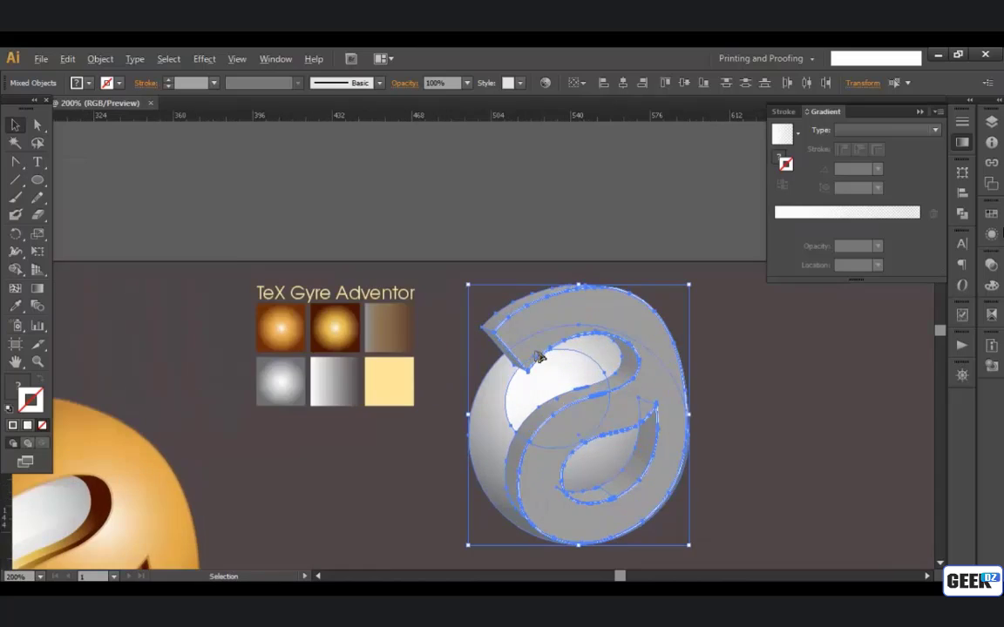
Step: Fill the letter's grey front face with the orange radial gradient sampled from the first swatch using the Eyedropper
{"action": "scroll", "coordinate": [539, 357], "scroll_direction": "up", "scroll_amount": 1}
{"action": "left_click", "coordinate": [473, 358]}
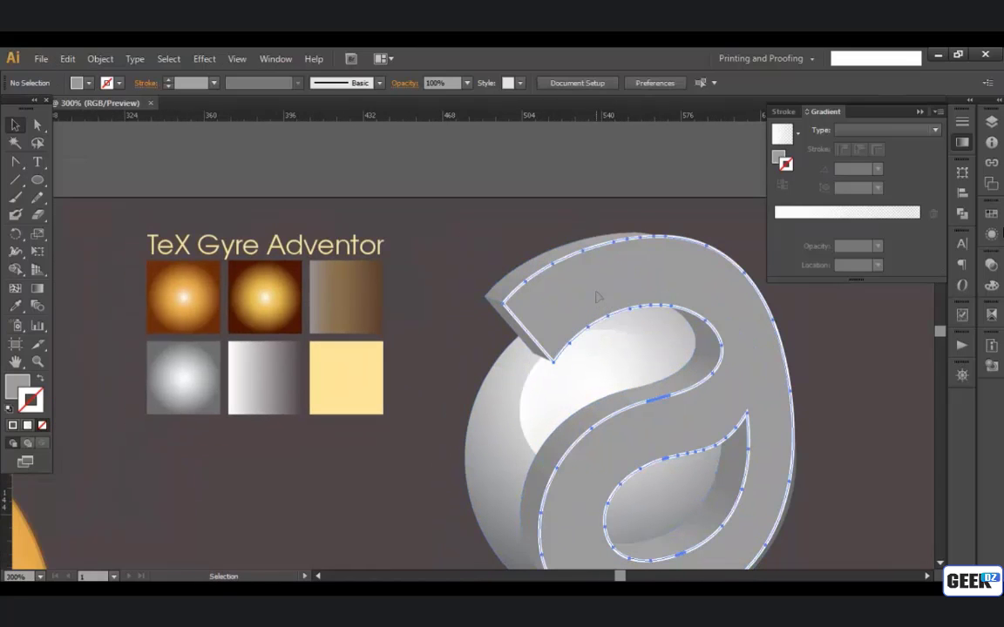
{"action": "left_click", "coordinate": [597, 297]}
{"action": "key", "text": "i"}
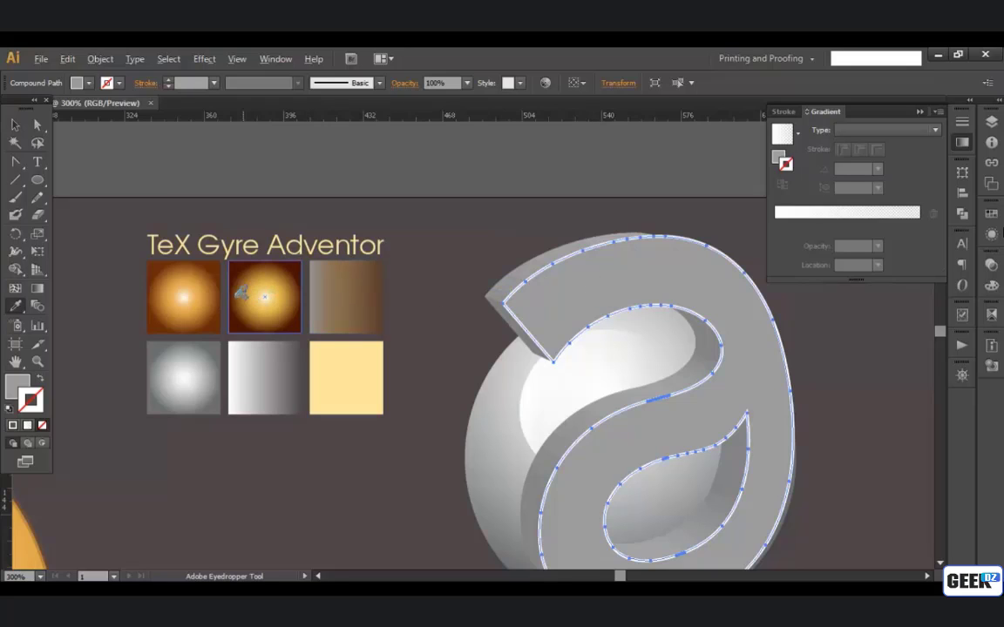
{"action": "left_click", "coordinate": [209, 287]}
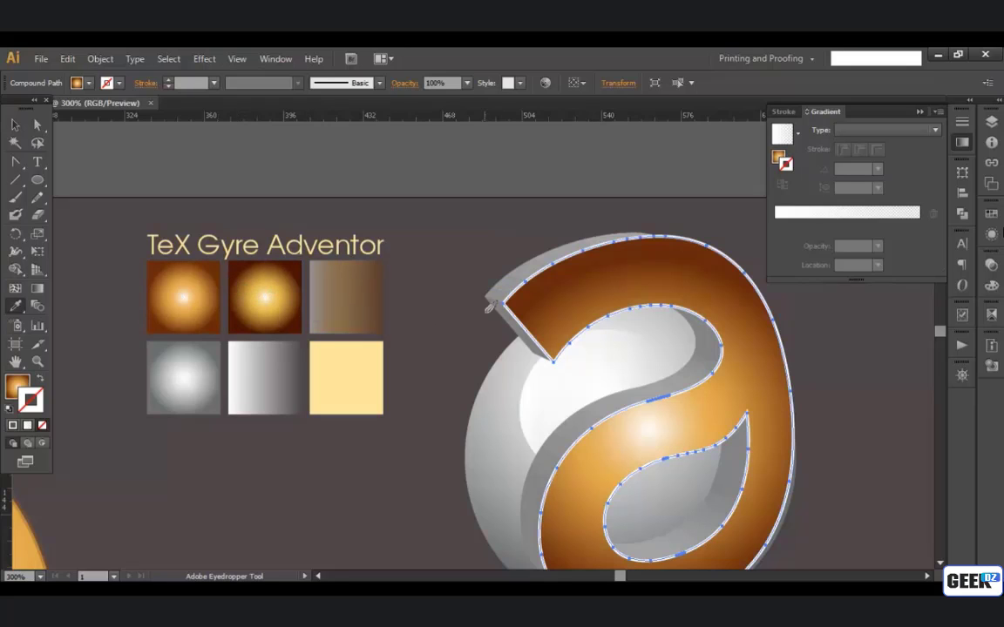
Step: Redraw the front face's radial gradient from the letter's middle downward at an angle of -82.2°
{"action": "left_click", "coordinate": [36, 288]}
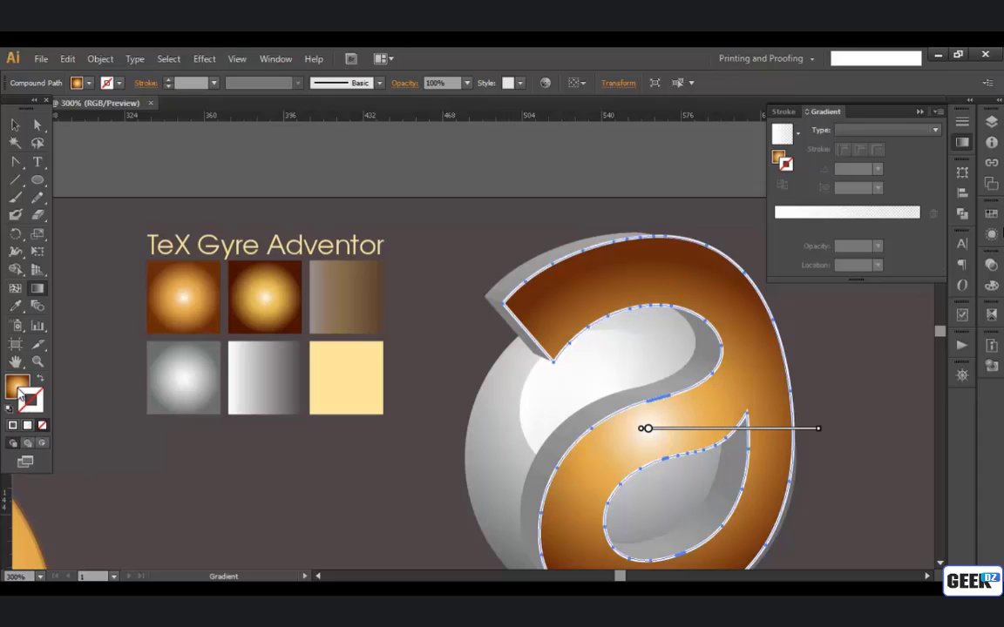
{"action": "left_click", "coordinate": [19, 390]}
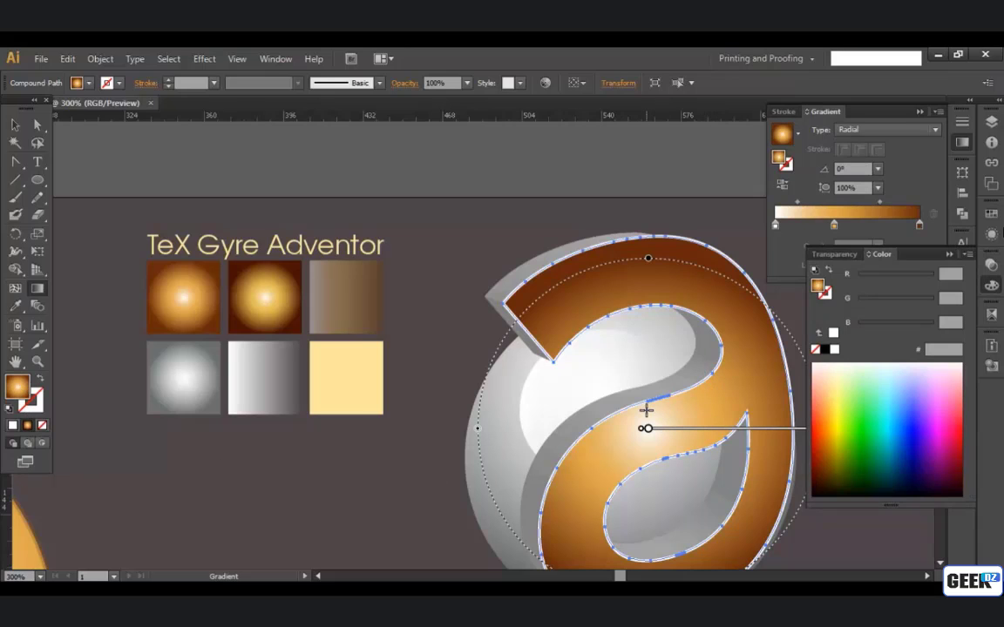
{"action": "left_click_drag", "start_coordinate": [687, 388], "coordinate": [710, 568]}
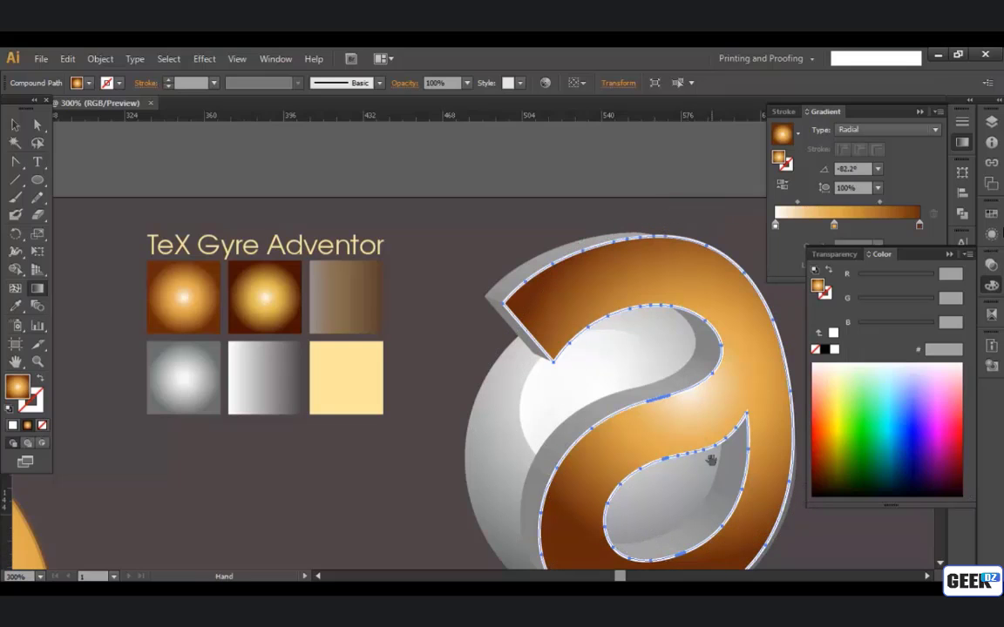
{"action": "left_click_drag", "start_coordinate": [694, 423], "coordinate": [638, 380]}
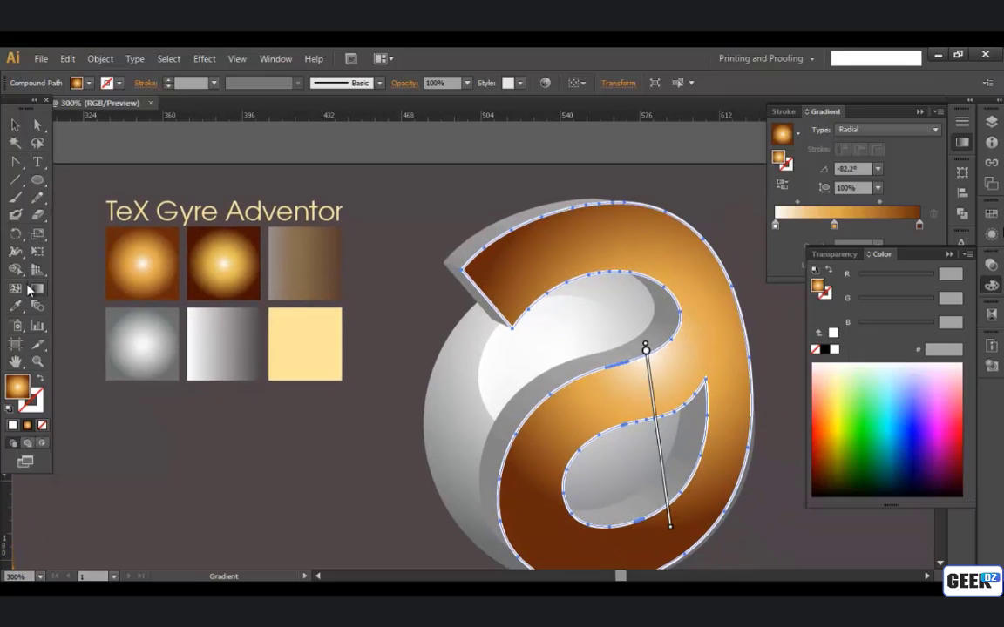
Step: Fine-tune the front face's radial gradient by adjusting its radius and shifting its highlight slightly up towards the inner curve
{"action": "left_click_drag", "start_coordinate": [646, 353], "coordinate": [652, 357]}
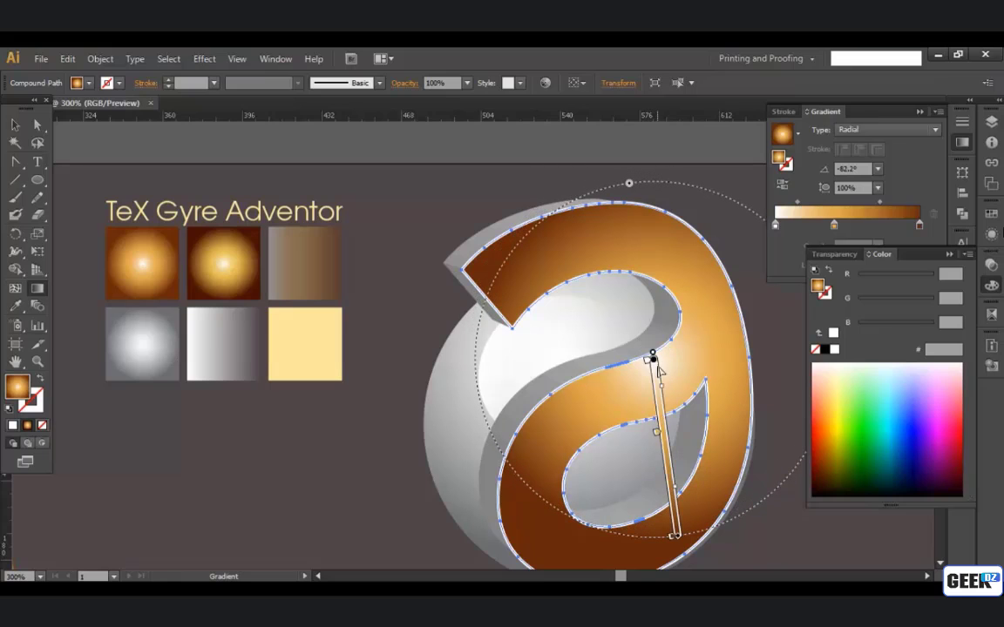
{"action": "mouse_move", "coordinate": [631, 187]}
{"action": "left_mouse_down"}
{"action": "mouse_move", "coordinate": [636, 217]}
{"action": "mouse_move", "coordinate": [631, 198]}
{"action": "left_mouse_up"}
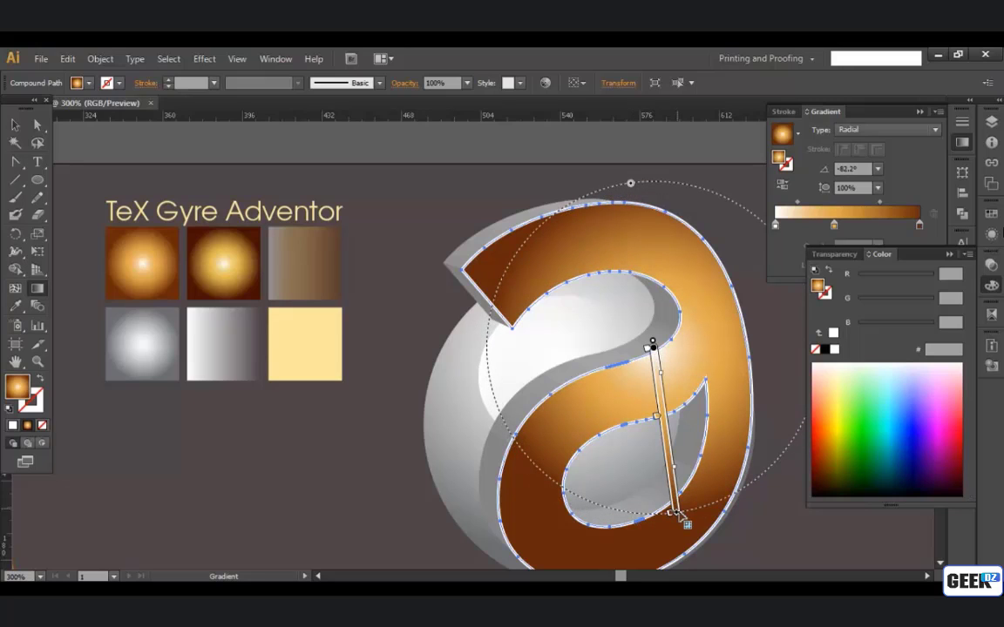
{"action": "left_click_drag", "start_coordinate": [679, 516], "coordinate": [676, 535]}
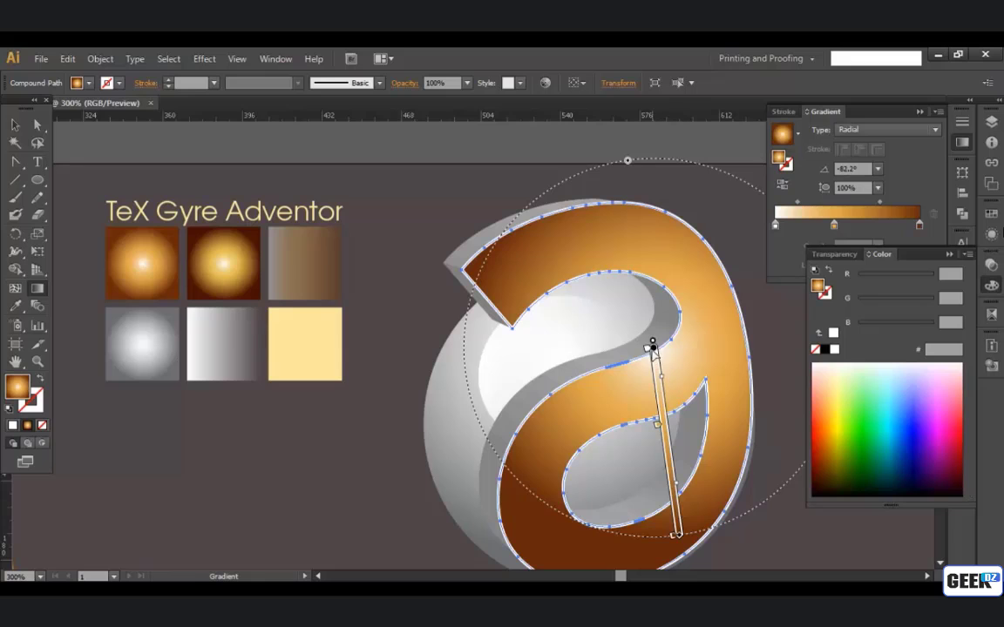
{"action": "left_click_drag", "start_coordinate": [653, 347], "coordinate": [662, 340]}
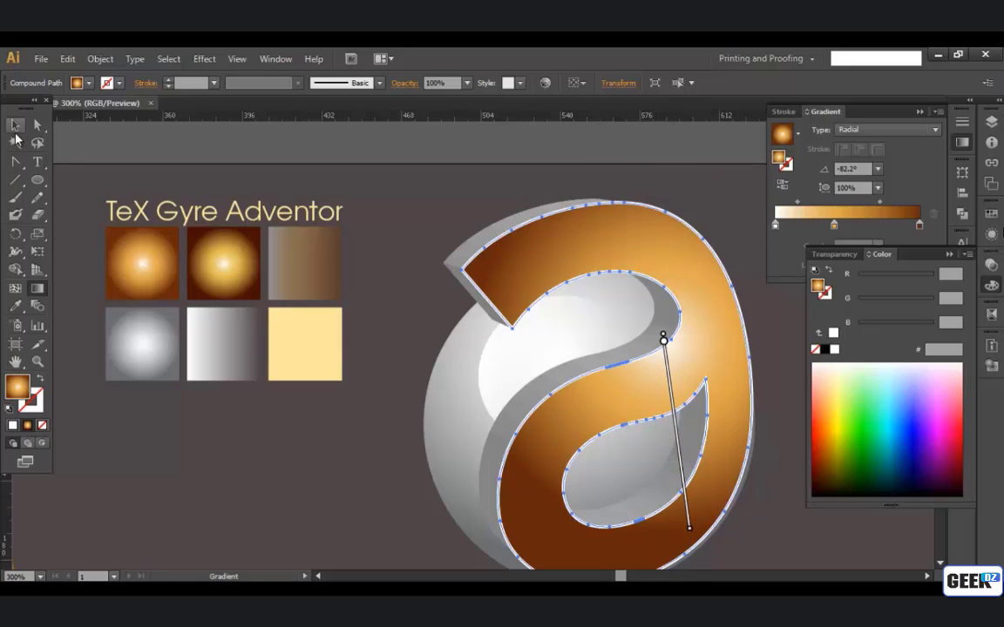
Step: Unite the extruded side pieces along the letter's upper outer edge into one shape and deselect it
{"action": "left_click", "coordinate": [15, 126]}
{"action": "left_click", "coordinate": [548, 240]}
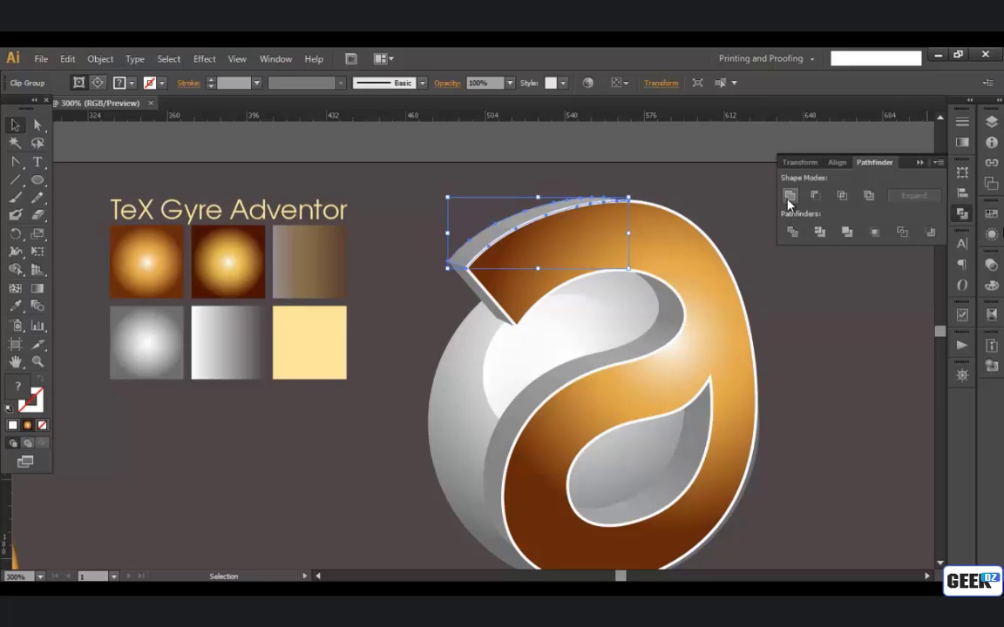
{"action": "left_click", "coordinate": [789, 203]}
{"action": "left_click", "coordinate": [694, 180]}
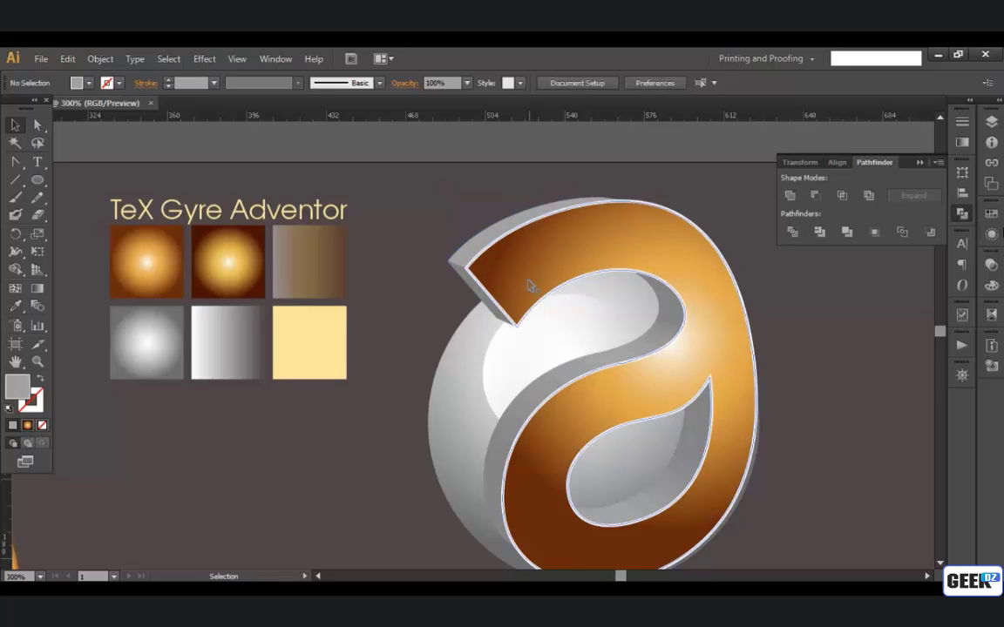
Step: Unite the side pieces along the letter's inner S-curve into one shape and those inside the lower counter into another
{"action": "left_click", "coordinate": [636, 325]}
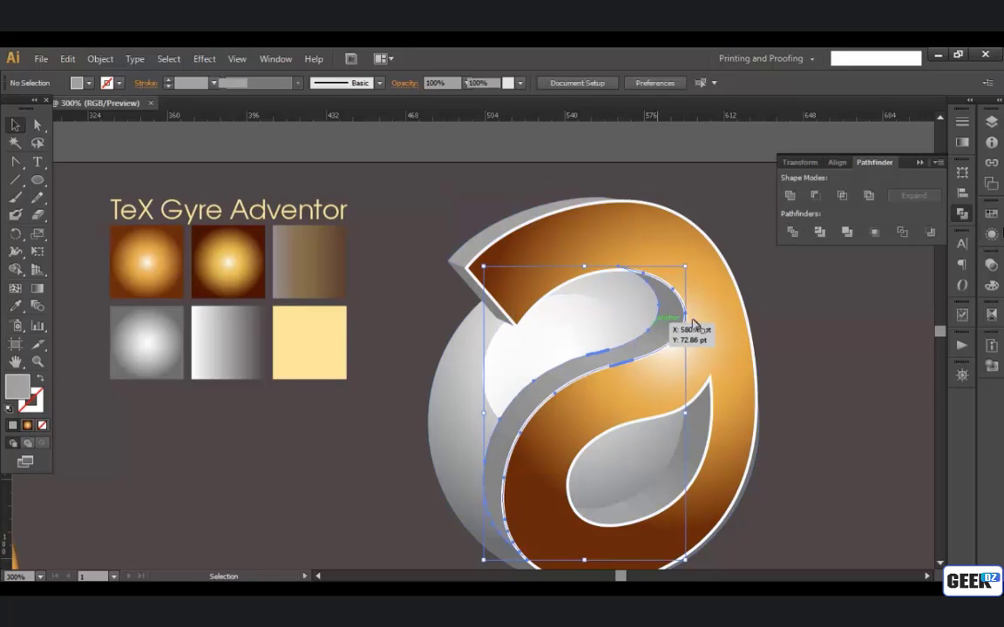
{"action": "left_click", "coordinate": [787, 200]}
{"action": "left_click", "coordinate": [685, 463]}
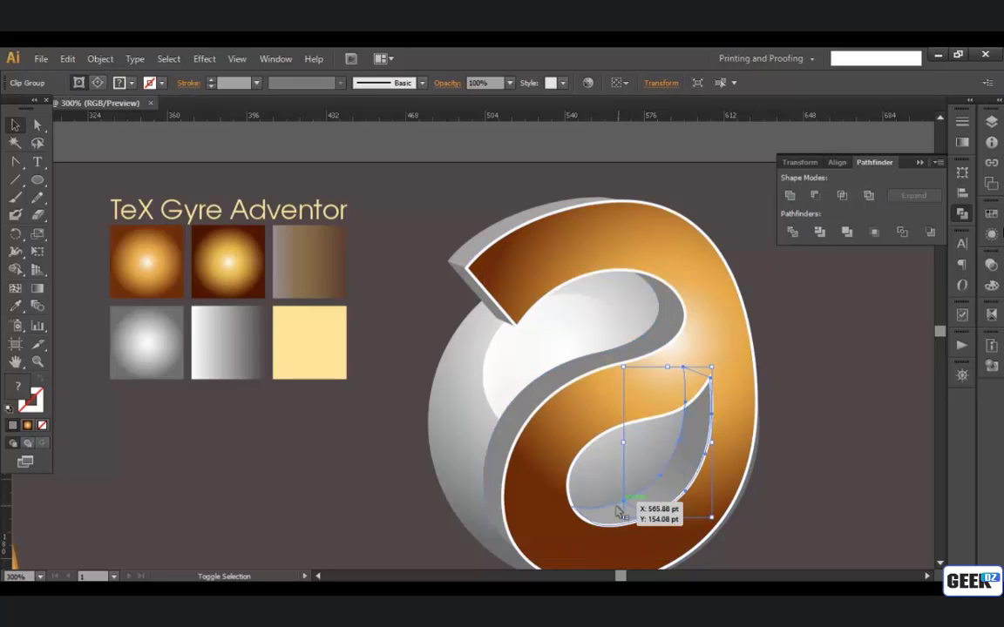
{"action": "left_click", "coordinate": [577, 511], "text": "shift"}
{"action": "left_click", "coordinate": [791, 201]}
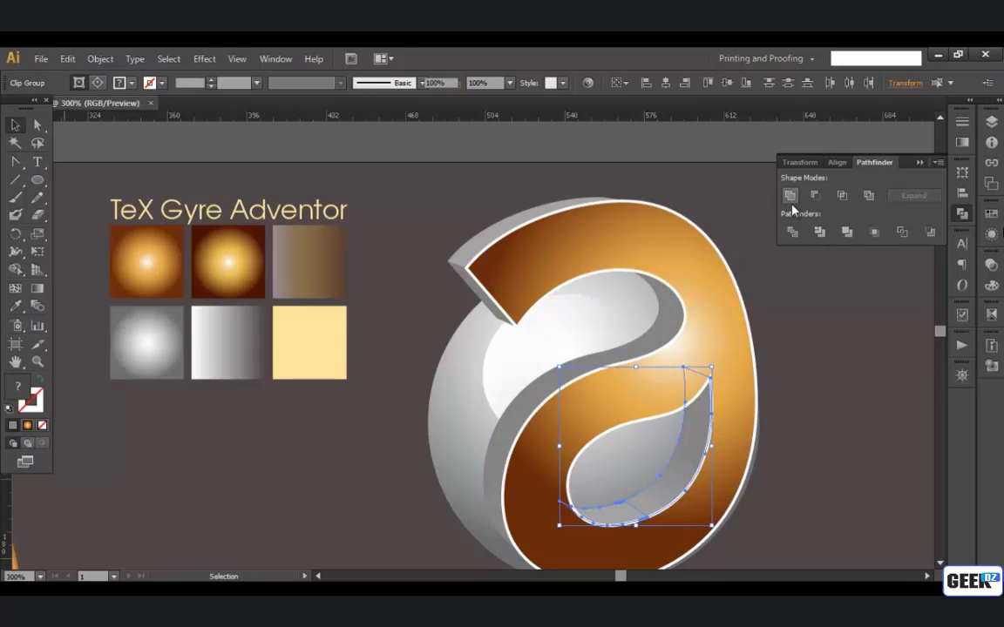
{"action": "left_click_drag", "start_coordinate": [813, 365], "coordinate": [839, 380]}
{"action": "left_click", "coordinate": [860, 349]}
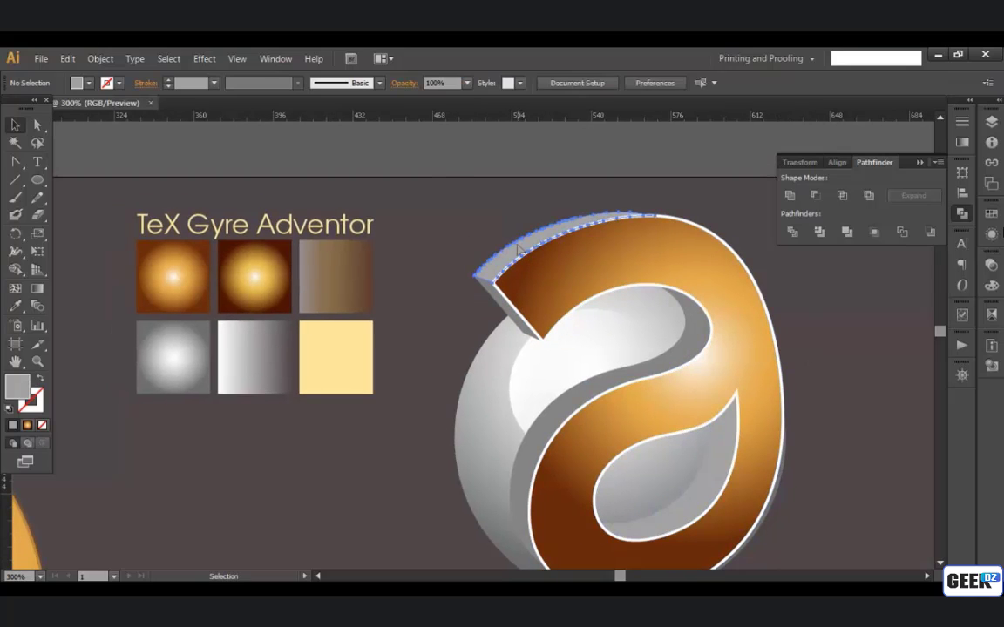
Step: Fill the letter's four visible side faces with the dark gold radial gradient sampled from the second swatch using the Eyedropper
{"action": "left_click", "coordinate": [518, 249]}
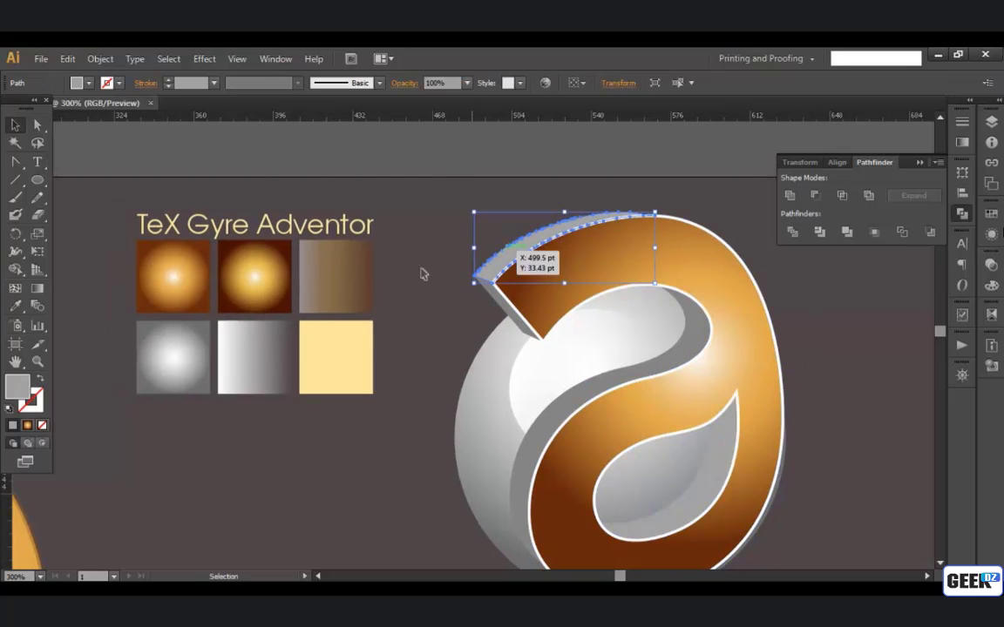
{"action": "left_click", "coordinate": [515, 316], "text": "shift"}
{"action": "left_click", "coordinate": [623, 380], "text": "shift"}
{"action": "left_click", "coordinate": [702, 478], "text": "shift"}
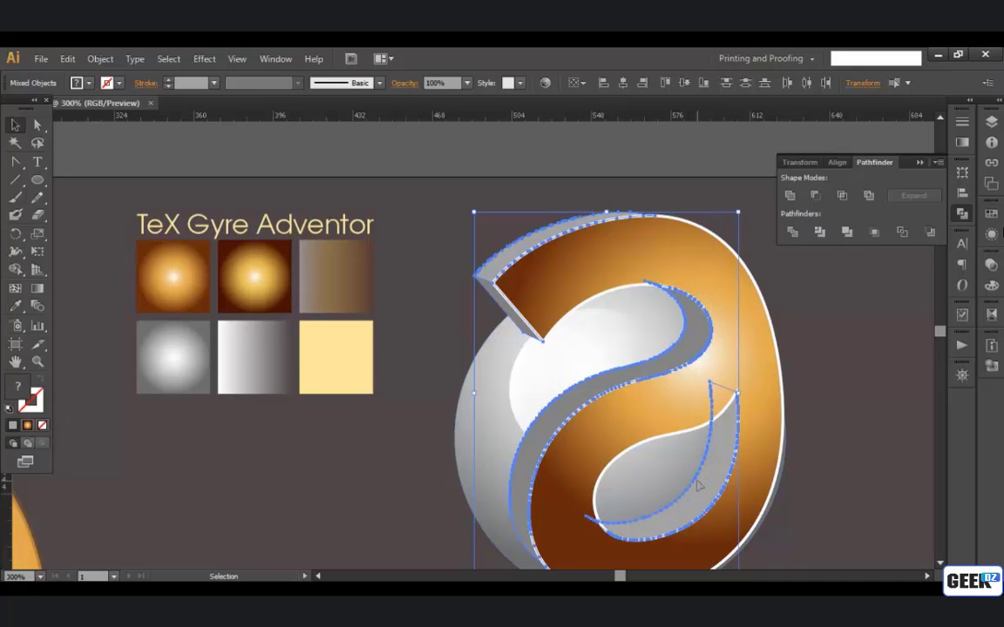
{"action": "key", "text": "i"}
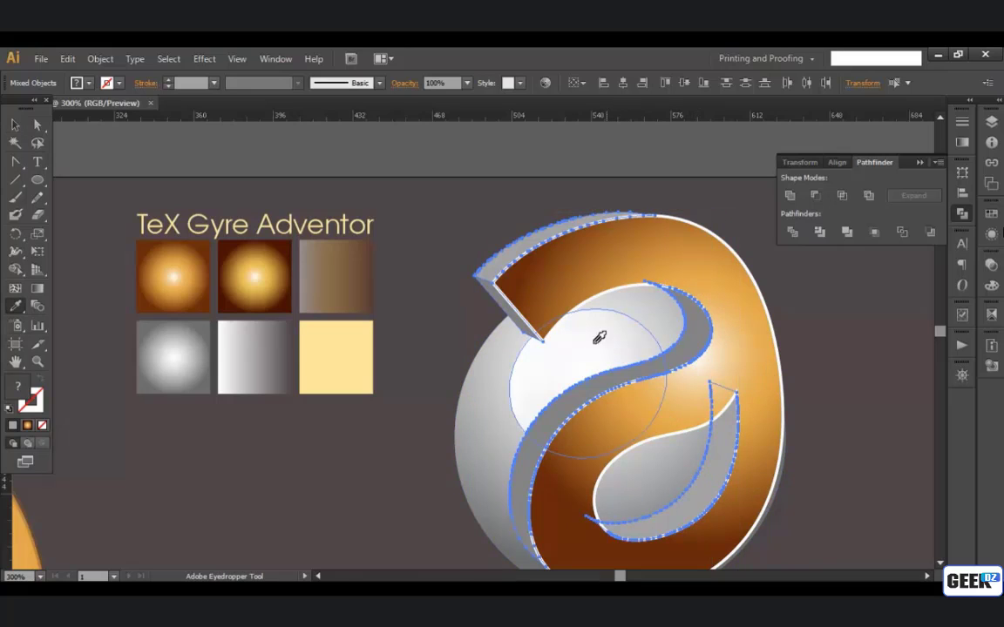
{"action": "left_click", "coordinate": [255, 275]}
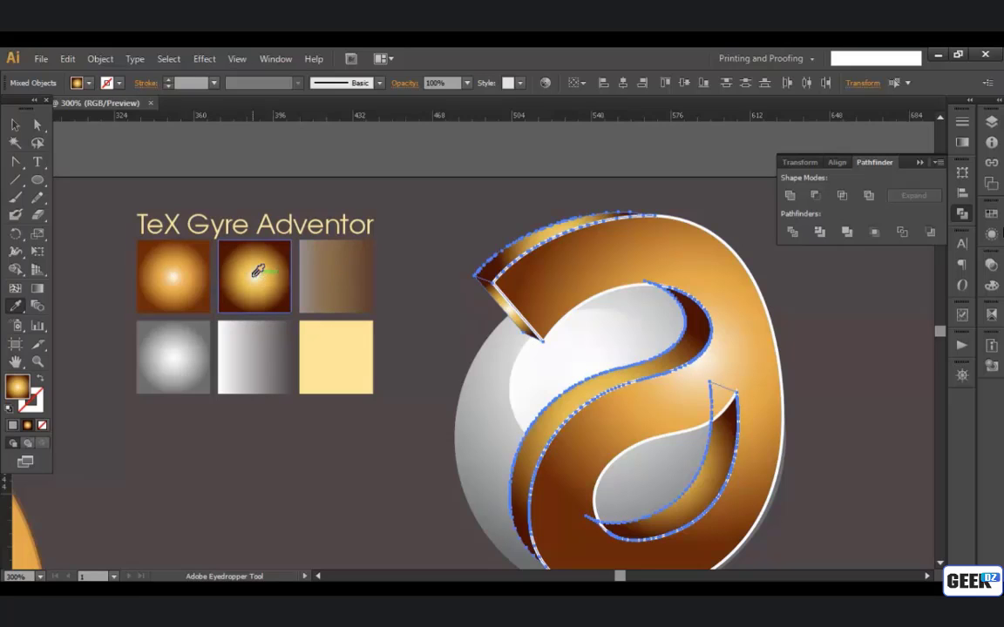
{"action": "left_click", "coordinate": [37, 288]}
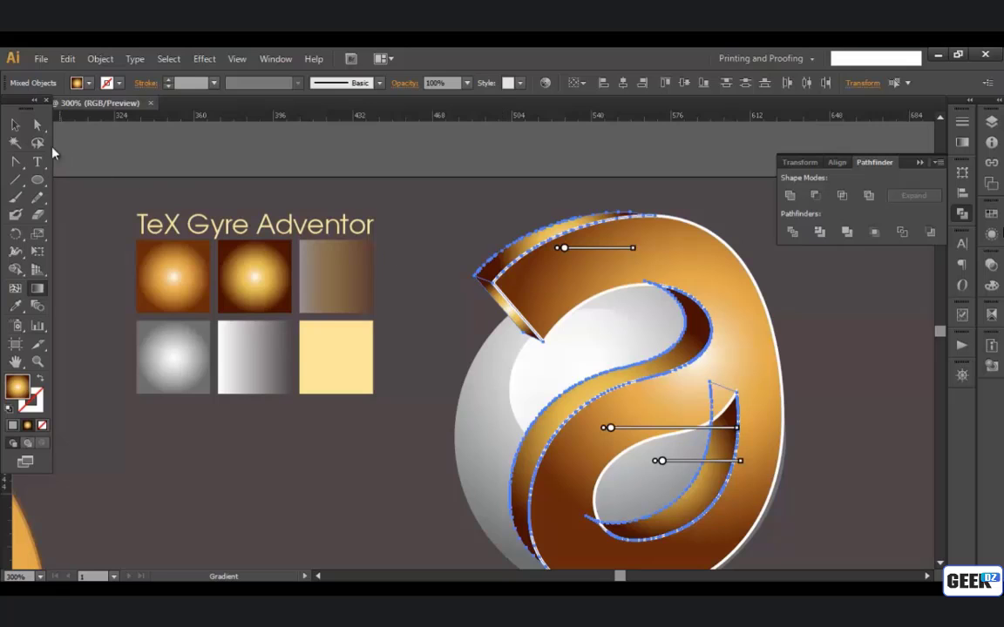
{"action": "left_click", "coordinate": [15, 125]}
{"action": "left_click", "coordinate": [469, 204]}
Step: Redraw the upper outer side face's radial gradient from just above its crest down towards the letter's pointed tip
{"action": "left_click", "coordinate": [566, 273]}
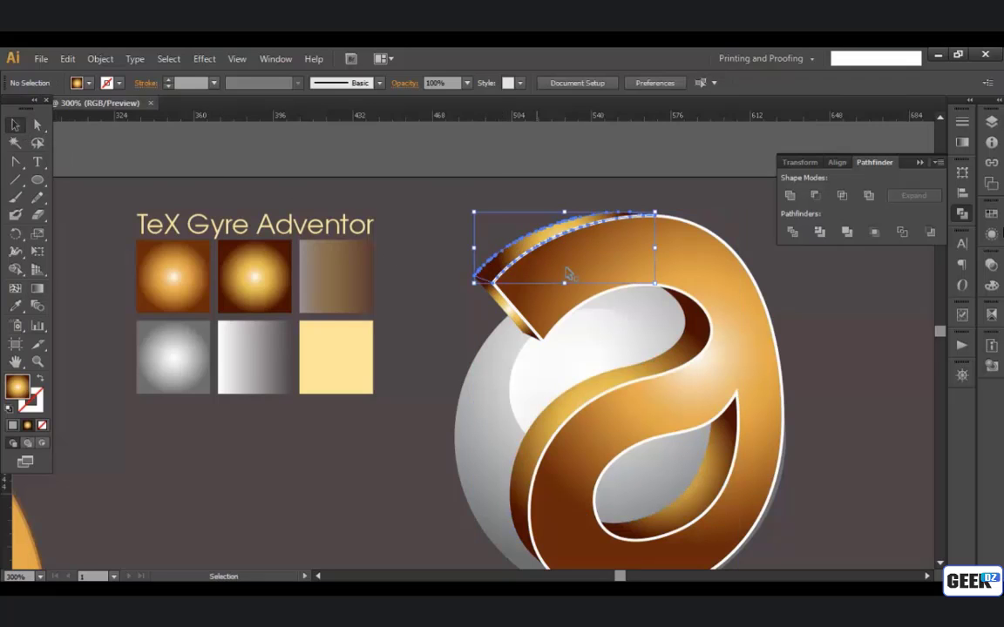
{"action": "scroll", "coordinate": [567, 275], "scroll_direction": "up", "scroll_amount": 2}
{"action": "left_click_drag", "start_coordinate": [615, 256], "coordinate": [529, 286]}
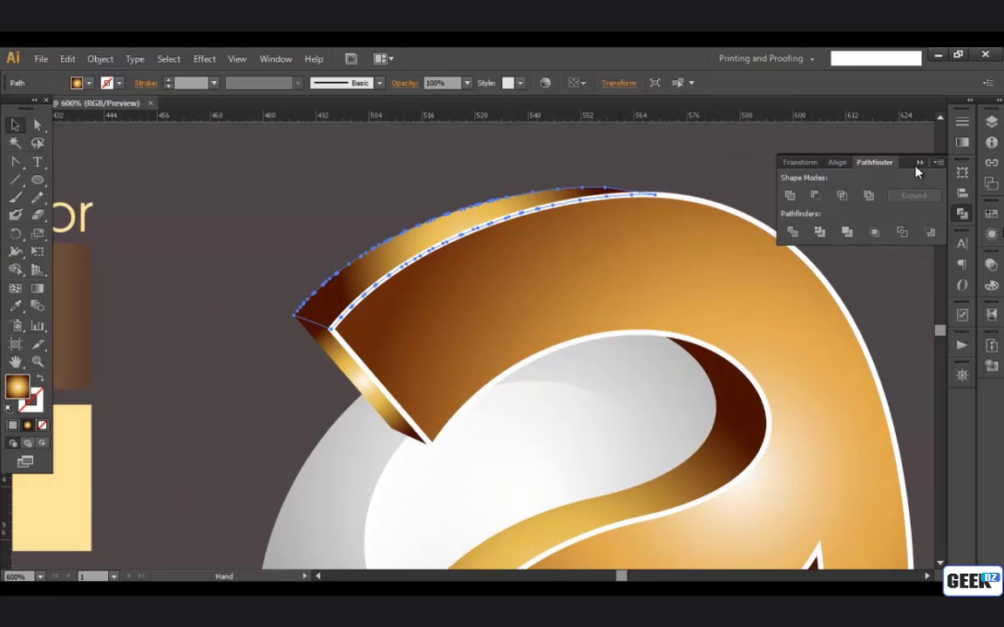
{"action": "left_click", "coordinate": [918, 163]}
{"action": "key", "text": "g"}
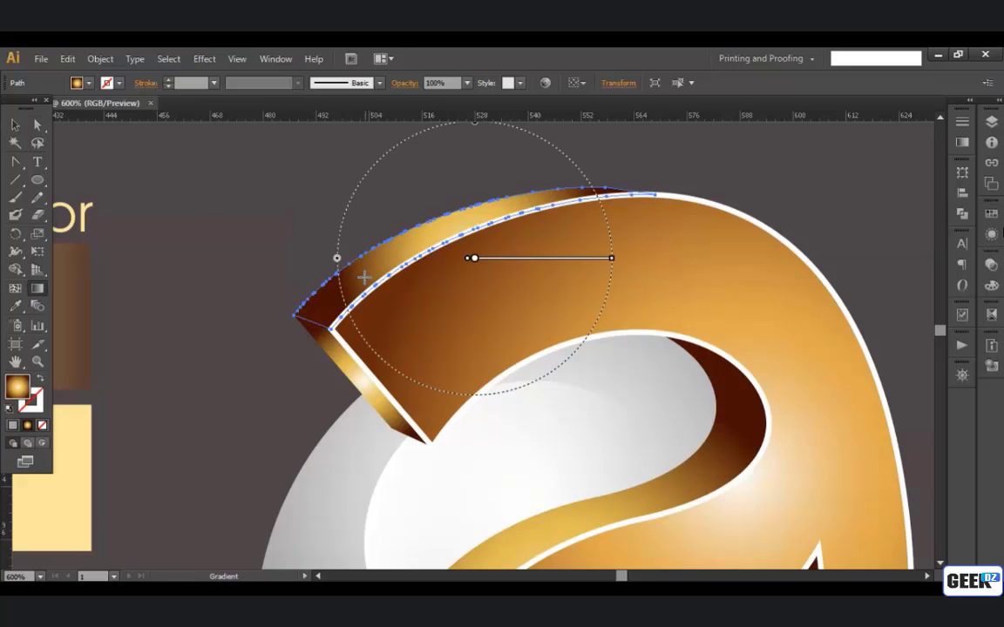
{"action": "left_click_drag", "start_coordinate": [488, 200], "coordinate": [291, 303]}
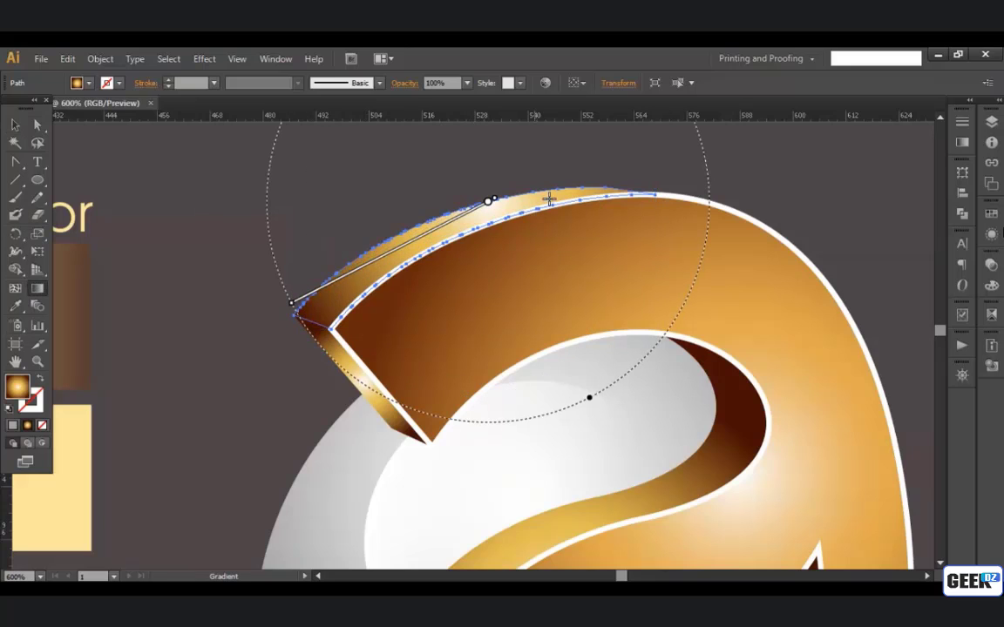
{"action": "mouse_move", "coordinate": [571, 169]}
{"action": "left_mouse_down"}
{"action": "mouse_move", "coordinate": [449, 217]}
{"action": "mouse_move", "coordinate": [327, 305]}
{"action": "left_mouse_up"}
Step: Redraw the small end face's radial gradient from beyond its upper corner down to its lower corner and deselect the face
{"action": "key", "text": "space"}
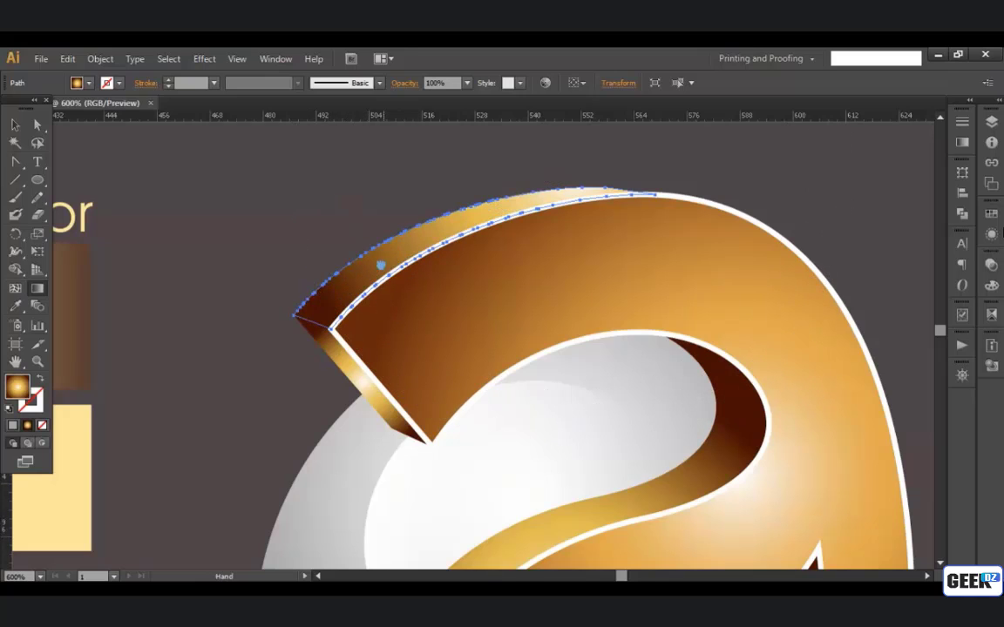
{"action": "left_click_drag", "start_coordinate": [380, 264], "coordinate": [378, 208]}
{"action": "left_click", "coordinate": [14, 124]}
{"action": "left_click", "coordinate": [327, 300]}
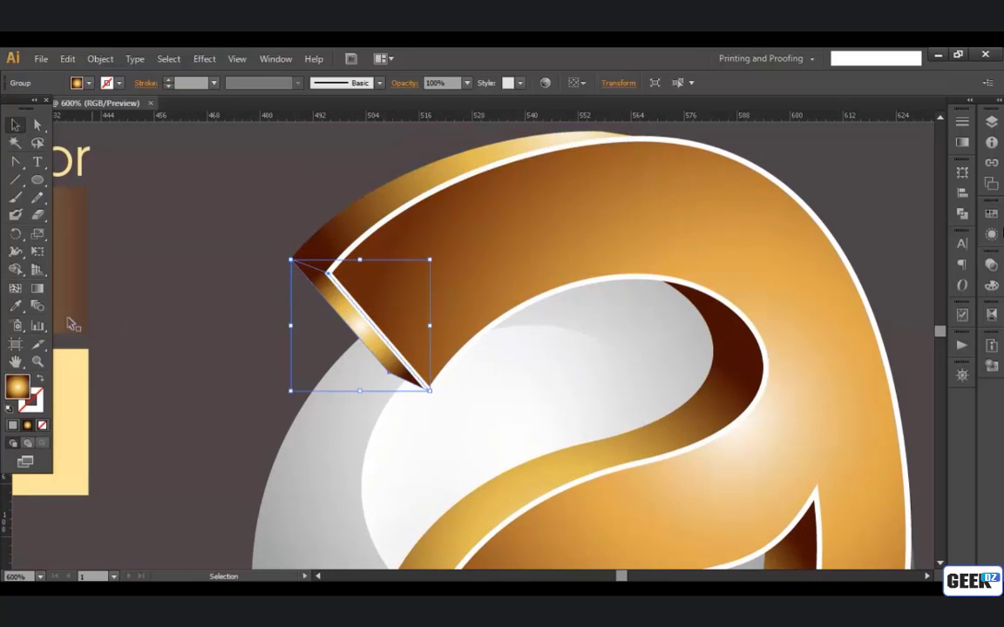
{"action": "left_click", "coordinate": [40, 293]}
{"action": "mouse_move", "coordinate": [360, 345]}
{"action": "left_mouse_down"}
{"action": "mouse_move", "coordinate": [285, 250]}
{"action": "mouse_move", "coordinate": [399, 416]}
{"action": "mouse_move", "coordinate": [357, 357]}
{"action": "left_mouse_up"}
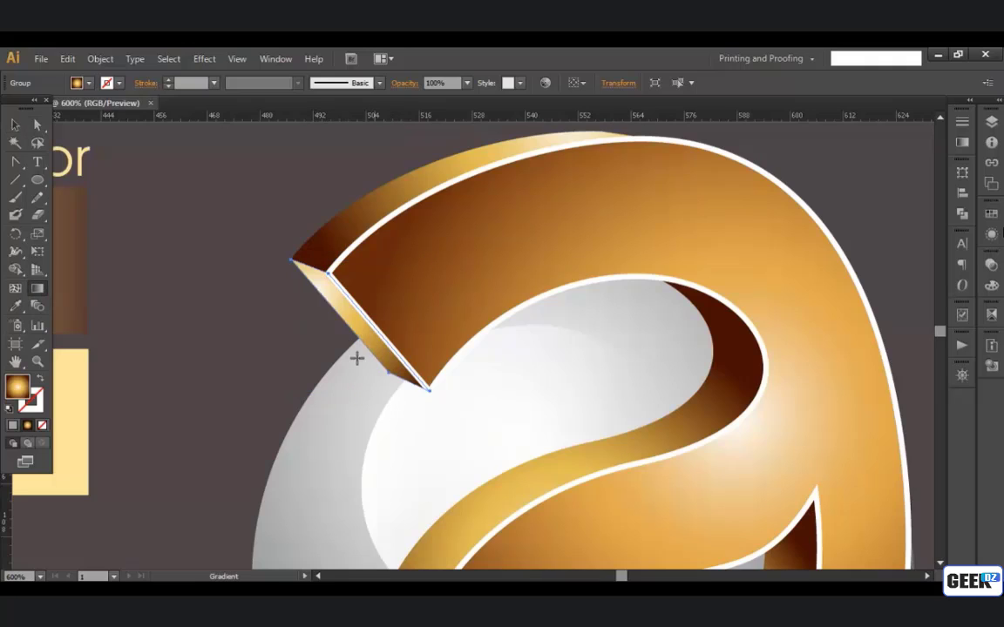
{"action": "left_click_drag", "start_coordinate": [264, 228], "coordinate": [394, 385]}
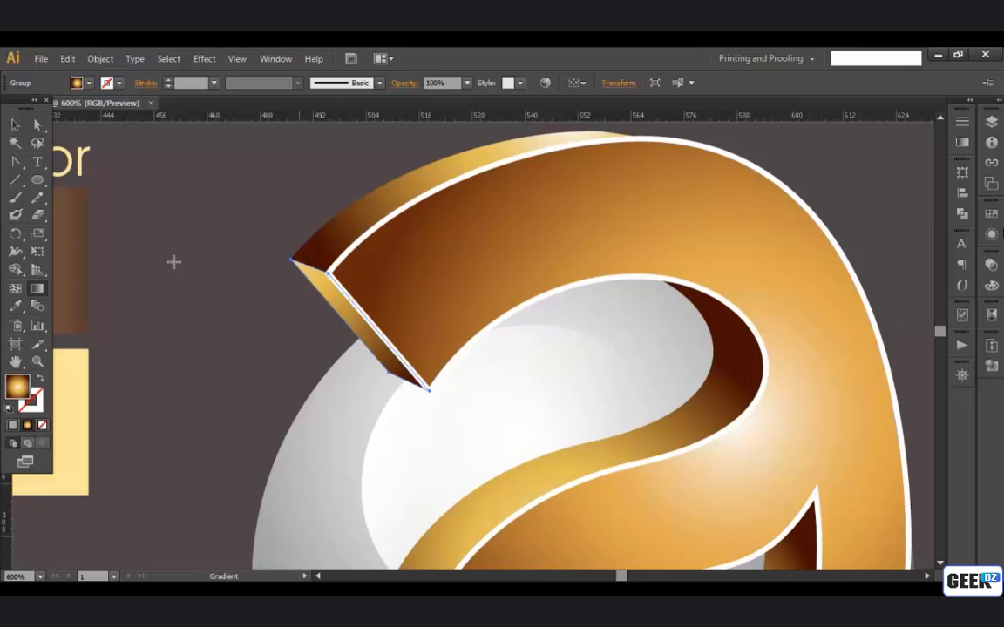
{"action": "left_click", "coordinate": [15, 125]}
{"action": "left_click", "coordinate": [219, 214]}
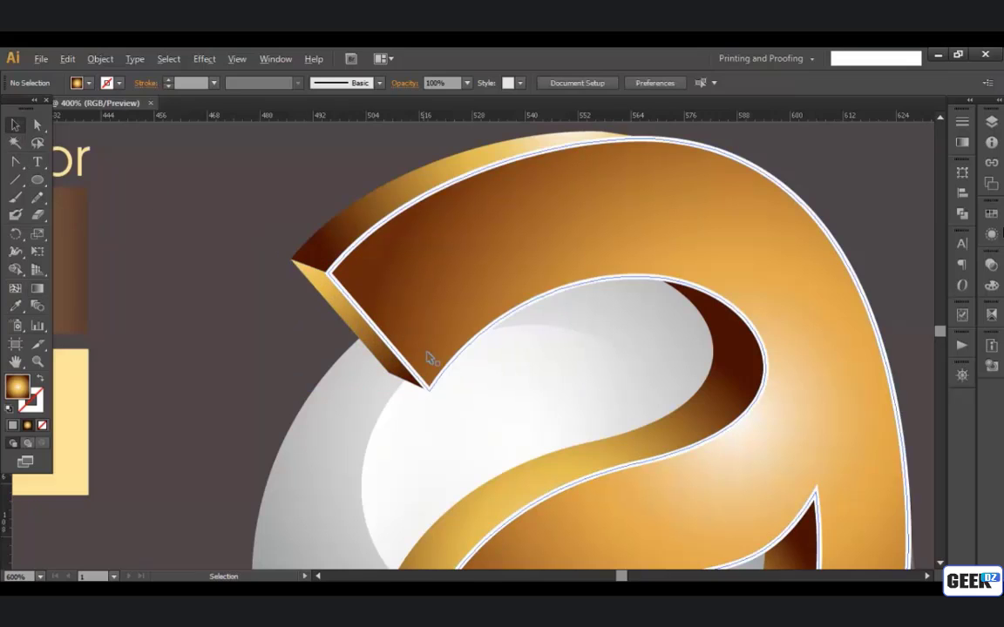
Step: Move the inner S-curve side face's radial gradient centre up and left onto the white highlight and enlarge its radius slightly
{"action": "scroll", "coordinate": [429, 357], "scroll_direction": "down", "scroll_amount": 1}
{"action": "left_click_drag", "start_coordinate": [582, 416], "coordinate": [568, 355]}
{"action": "left_click", "coordinate": [566, 353]}
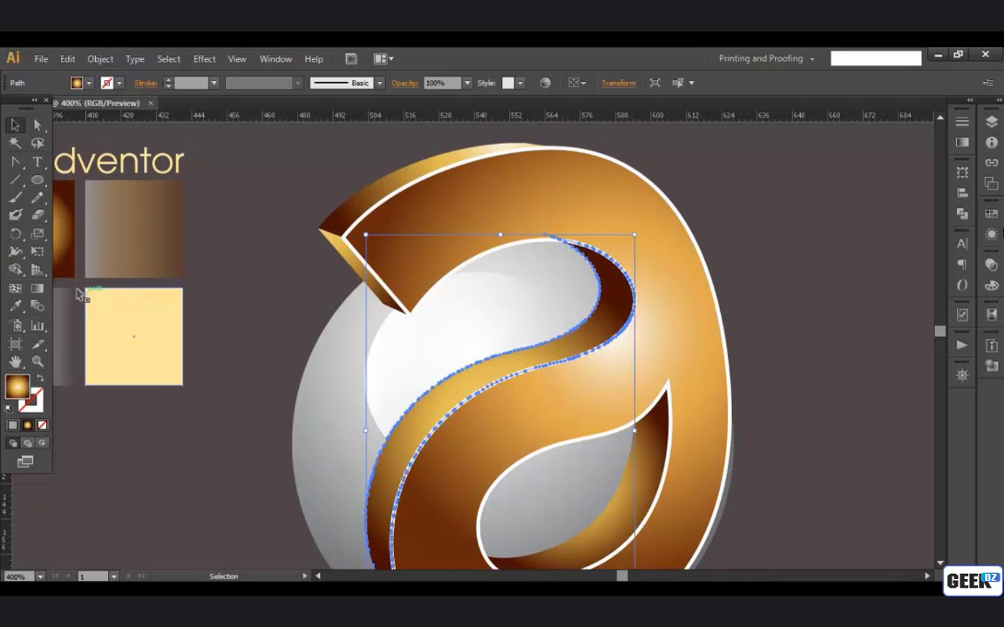
{"action": "left_click", "coordinate": [38, 288]}
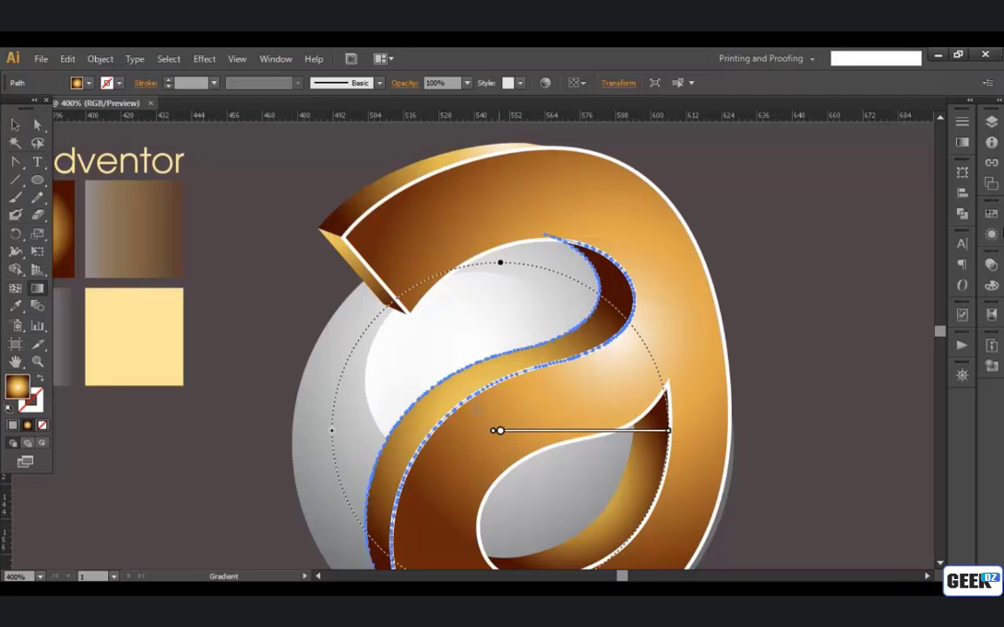
{"action": "left_click_drag", "start_coordinate": [500, 430], "coordinate": [432, 355]}
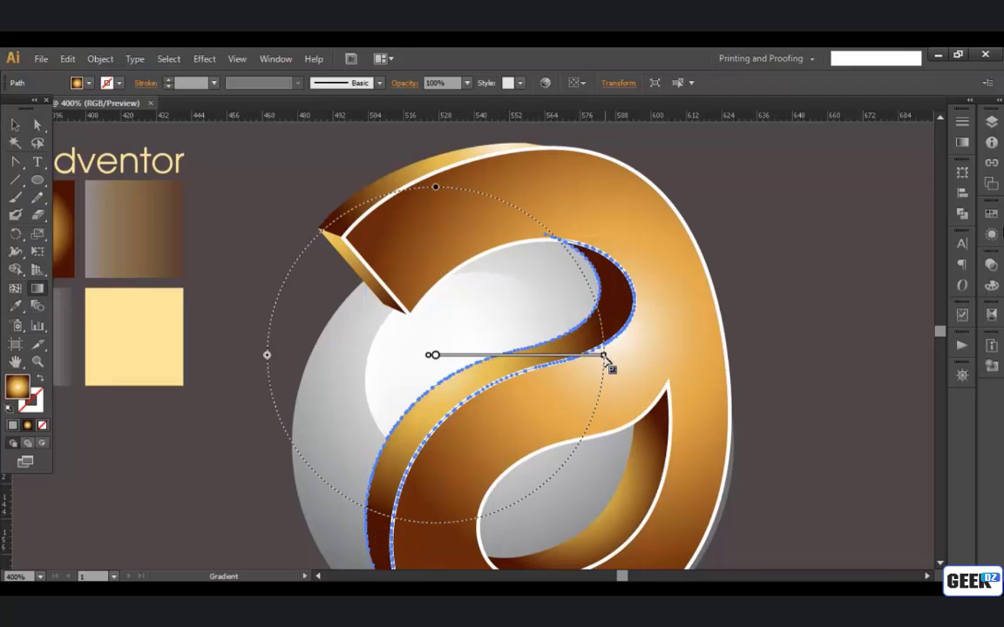
{"action": "left_click_drag", "start_coordinate": [607, 359], "coordinate": [621, 355]}
{"action": "mouse_move", "coordinate": [465, 360]}
{"action": "left_click_drag", "start_coordinate": [441, 355], "coordinate": [447, 359]}
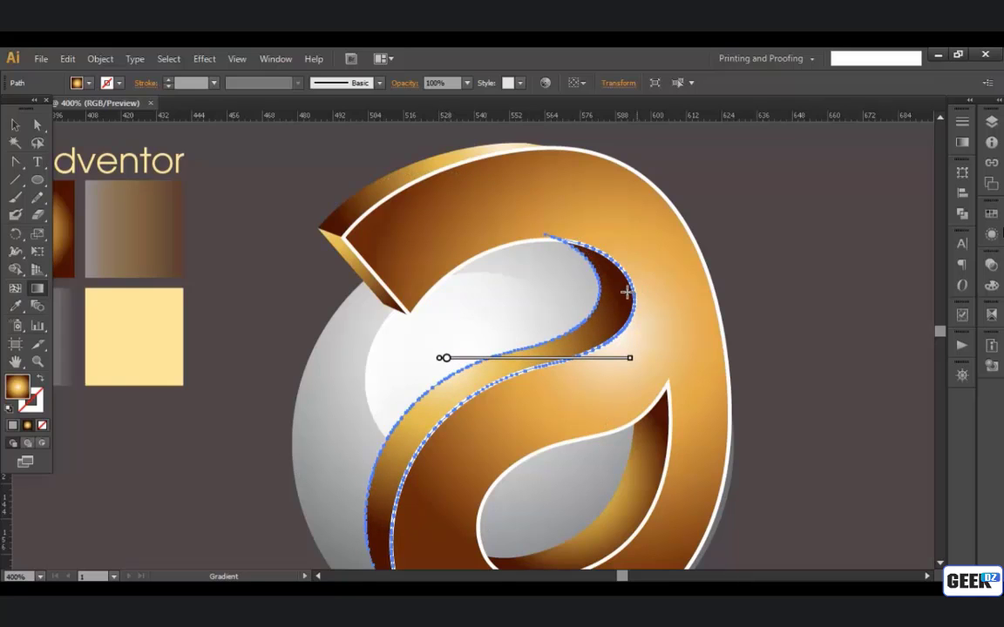
Step: Fine-tune the inner S-curve side face's gradient by shifting its centre slightly down and left and widening its radius
{"action": "left_click_drag", "start_coordinate": [607, 275], "coordinate": [580, 302]}
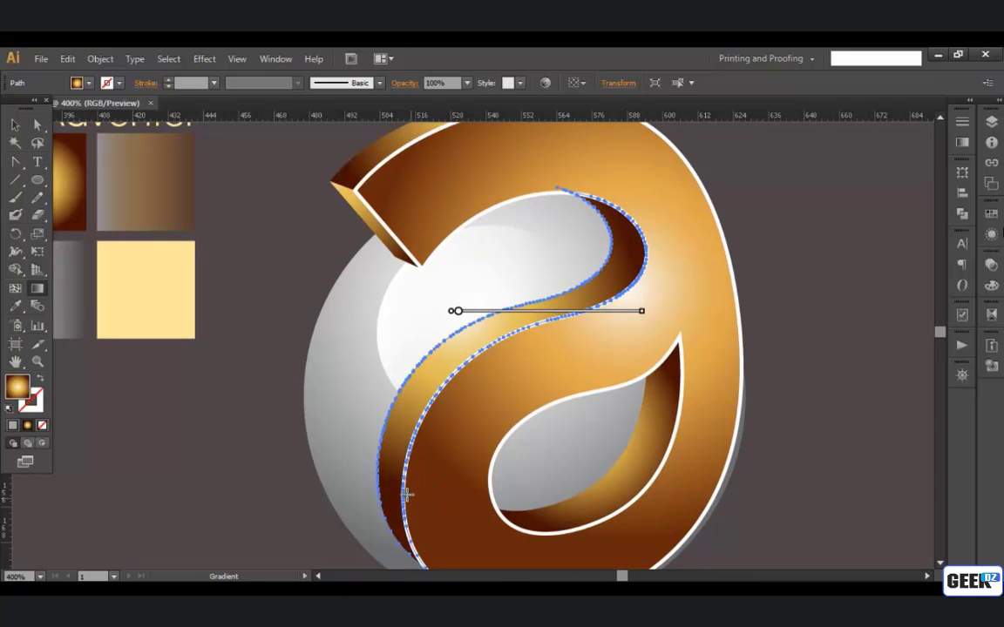
{"action": "scroll", "coordinate": [433, 389], "scroll_direction": "down", "scroll_amount": 1}
{"action": "left_click_drag", "start_coordinate": [460, 389], "coordinate": [481, 395]}
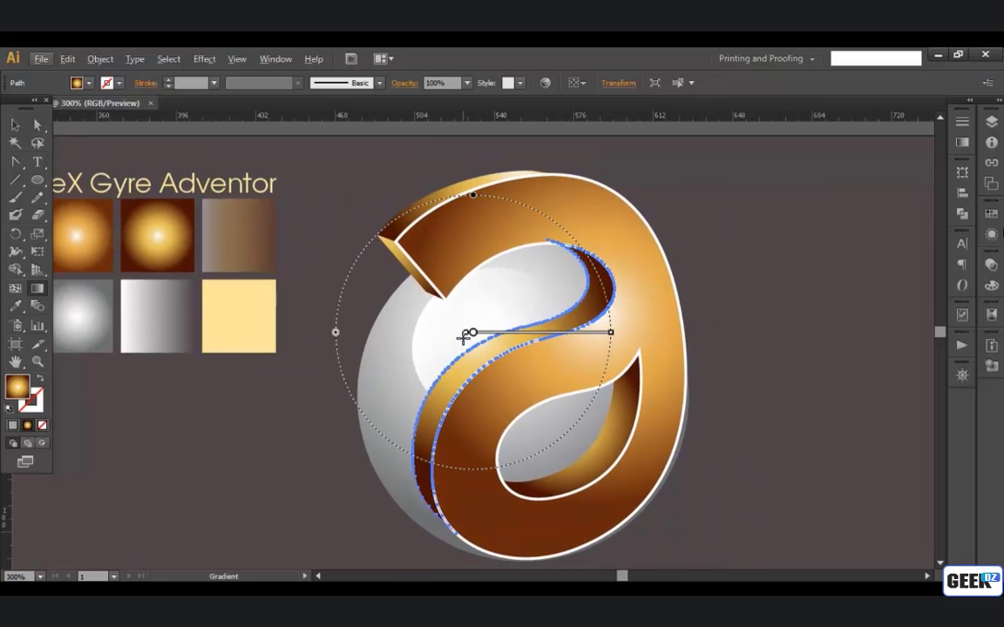
{"action": "left_click_drag", "start_coordinate": [469, 336], "coordinate": [463, 340]}
{"action": "mouse_move", "coordinate": [564, 356]}
{"action": "left_mouse_down"}
{"action": "mouse_move", "coordinate": [552, 349]}
{"action": "mouse_move", "coordinate": [597, 333]}
{"action": "left_mouse_up"}
{"action": "left_click_drag", "start_coordinate": [521, 360], "coordinate": [503, 341]}
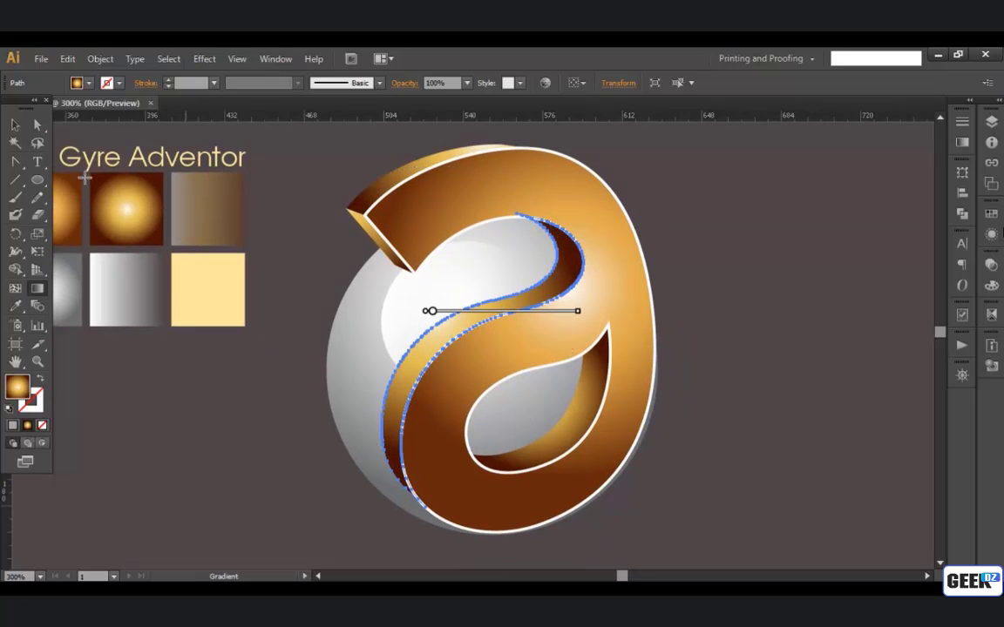
Step: Enlarge the lower counter side face's radial gradient and move its centre down and left to brighten the face's lower part
{"action": "left_click", "coordinate": [13, 125]}
{"action": "left_click", "coordinate": [554, 414]}
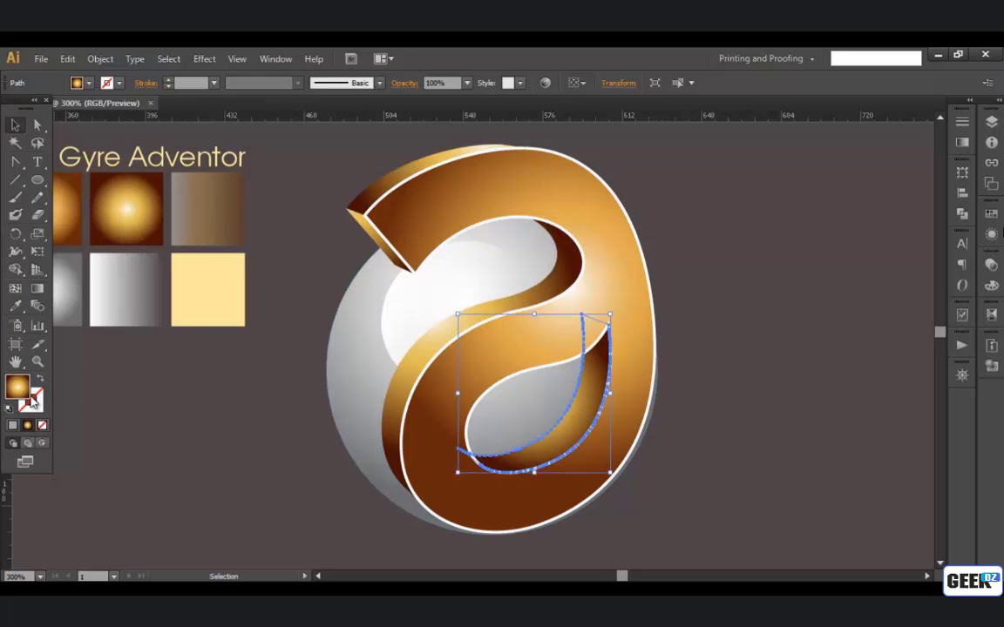
{"action": "left_click", "coordinate": [37, 288]}
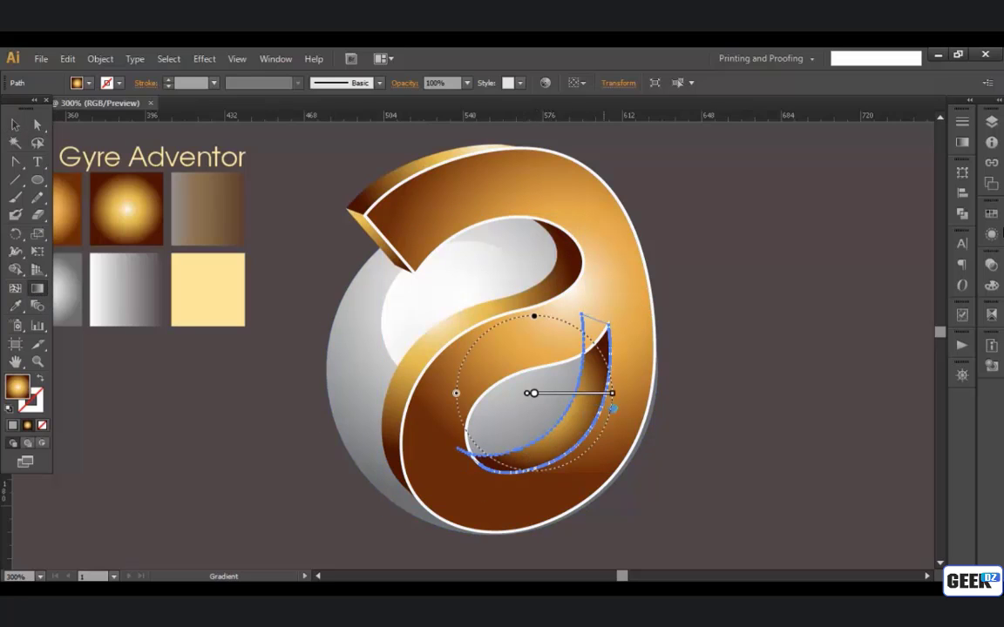
{"action": "left_click_drag", "start_coordinate": [613, 393], "coordinate": [634, 397]}
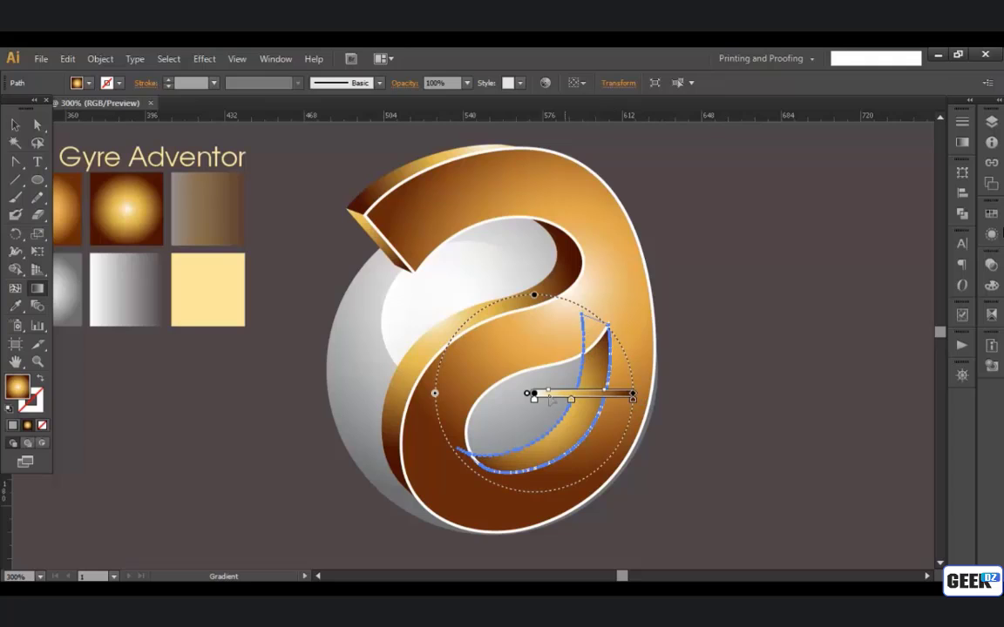
{"action": "left_click_drag", "start_coordinate": [533, 395], "coordinate": [520, 389]}
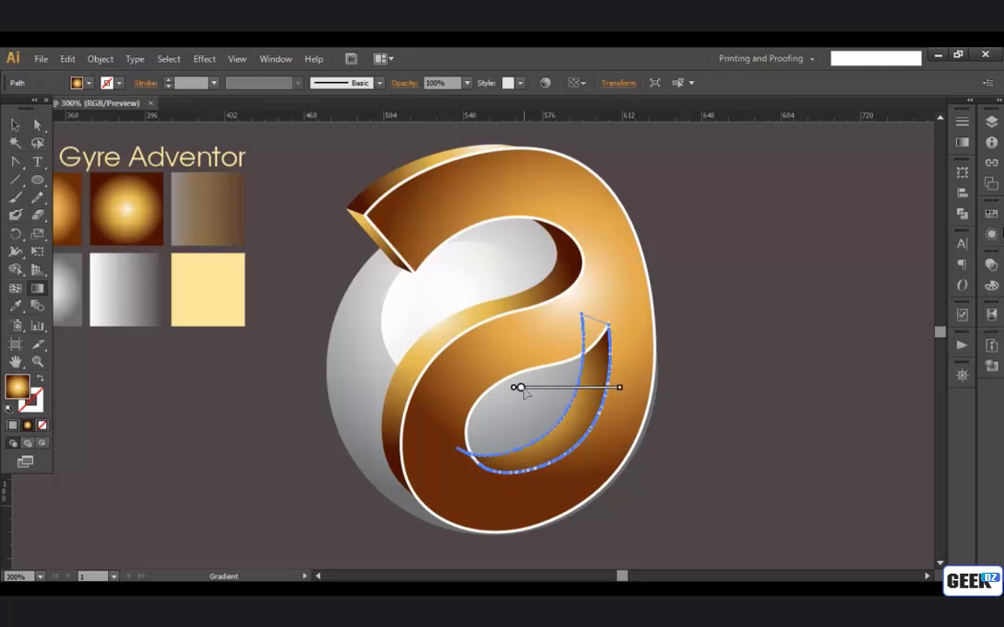
{"action": "left_click_drag", "start_coordinate": [619, 393], "coordinate": [607, 393]}
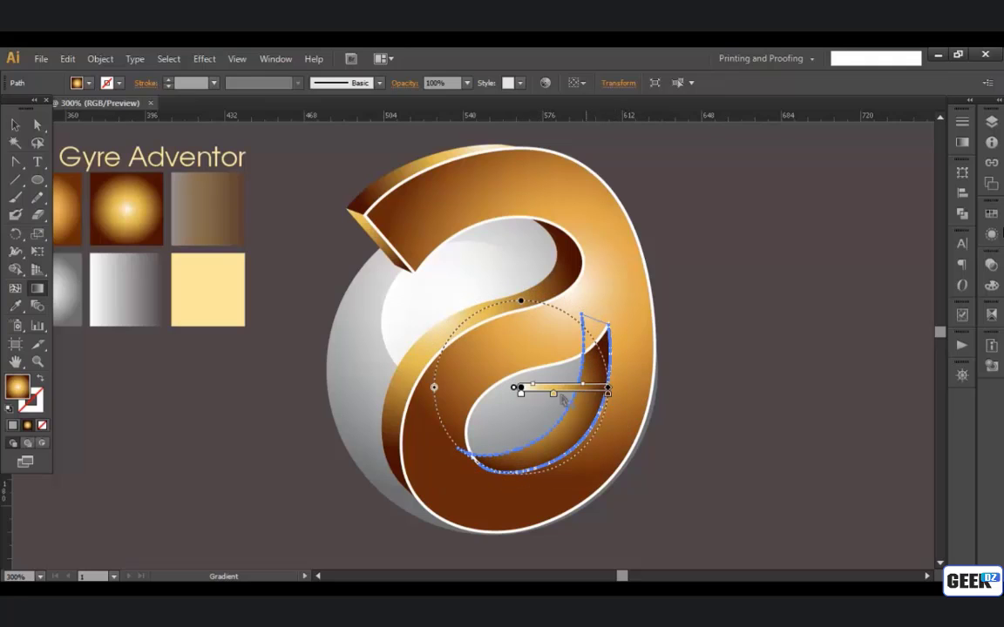
{"action": "mouse_move", "coordinate": [518, 387]}
{"action": "left_mouse_down"}
{"action": "mouse_move", "coordinate": [534, 396]}
{"action": "mouse_move", "coordinate": [522, 400]}
{"action": "mouse_move", "coordinate": [525, 416]}
{"action": "left_mouse_up"}
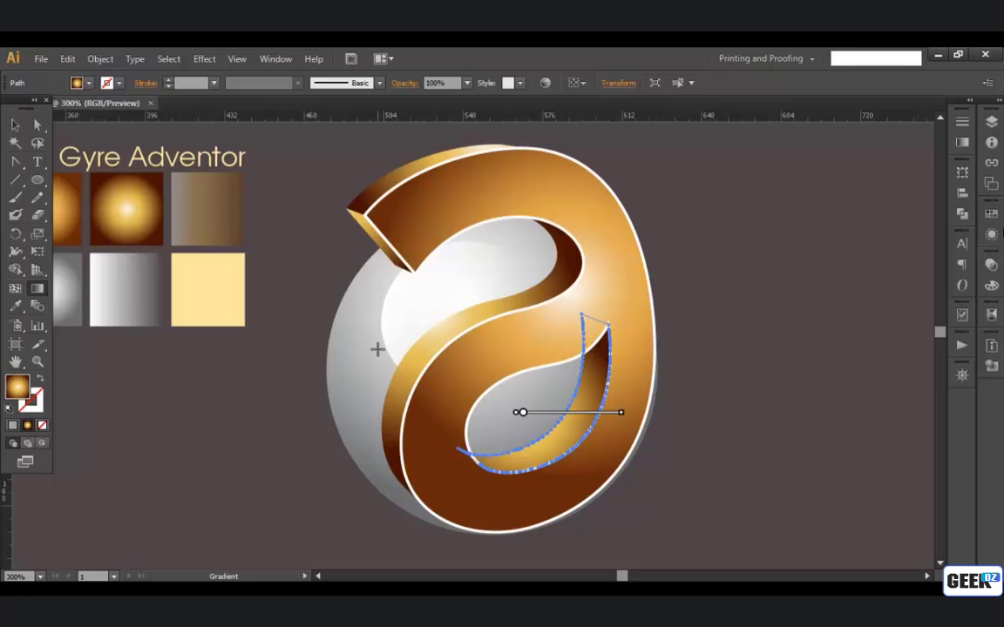
{"action": "left_click", "coordinate": [15, 124]}
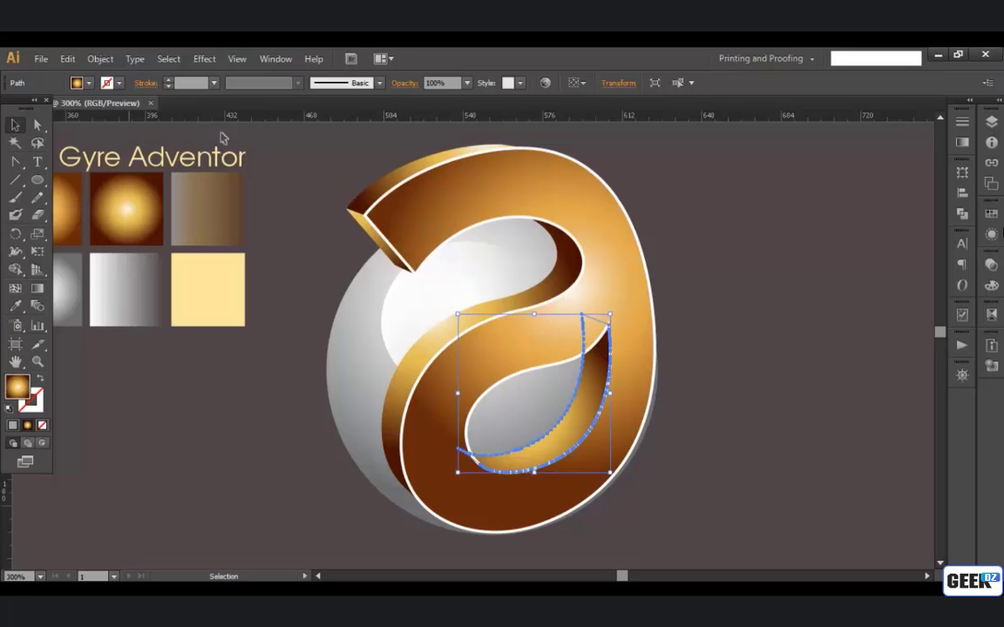
{"action": "left_click", "coordinate": [285, 148]}
{"action": "key", "text": "space"}
{"action": "left_click_drag", "start_coordinate": [390, 223], "coordinate": [387, 223]}
{"action": "left_click_drag", "start_coordinate": [446, 277], "coordinate": [473, 303]}
{"action": "left_click", "coordinate": [497, 317]}
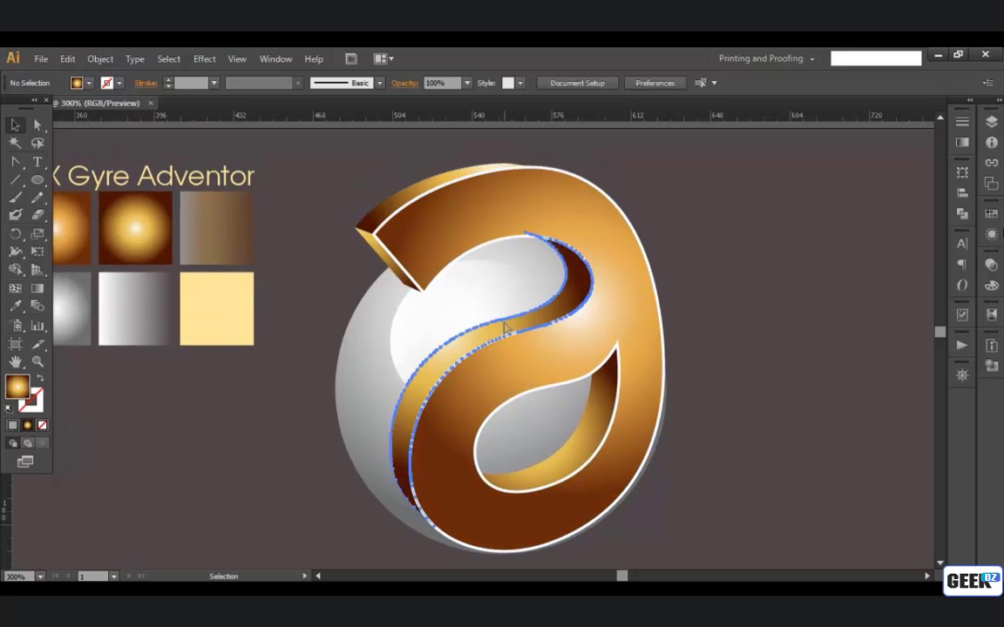
{"action": "left_click", "coordinate": [577, 444], "text": "shift"}
{"action": "key", "text": "a"}
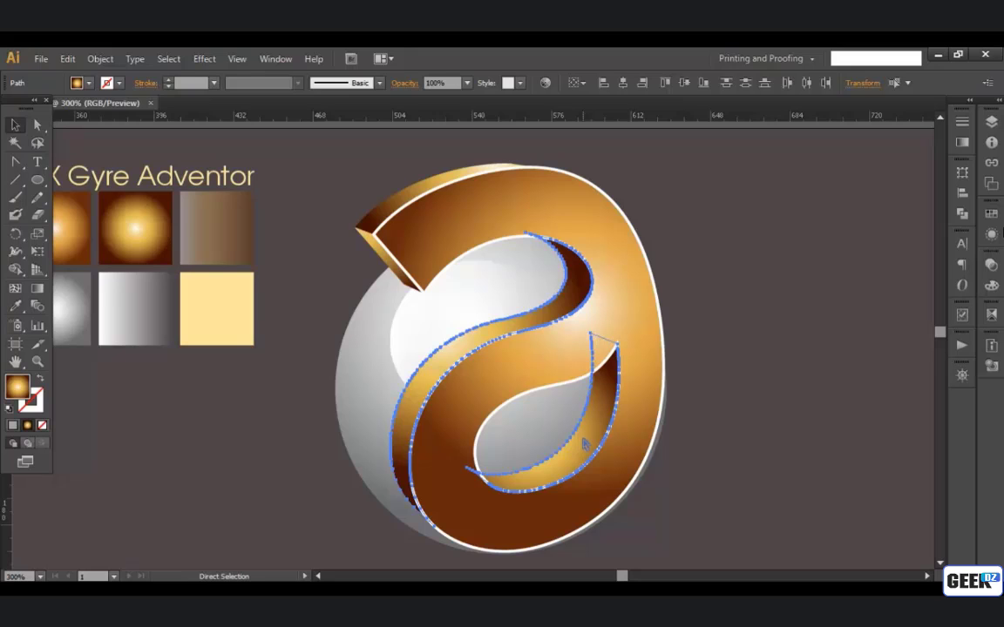
{"action": "key", "text": "v"}
{"action": "left_click", "coordinate": [744, 369]}
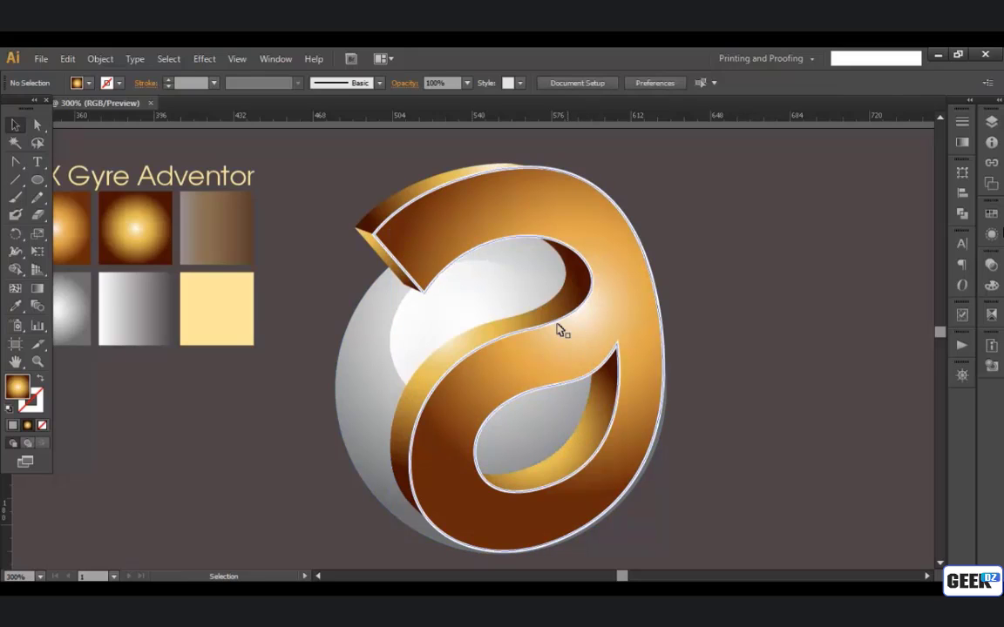
Step: Place a duplicate of the inner S-curve side face slightly to the right of and below the original
{"action": "left_click", "coordinate": [557, 318]}
{"action": "left_click_drag", "start_coordinate": [558, 316], "coordinate": [559, 319]}
{"action": "left_click_drag", "start_coordinate": [603, 238], "coordinate": [610, 234]}
{"action": "key", "text": "Down"}
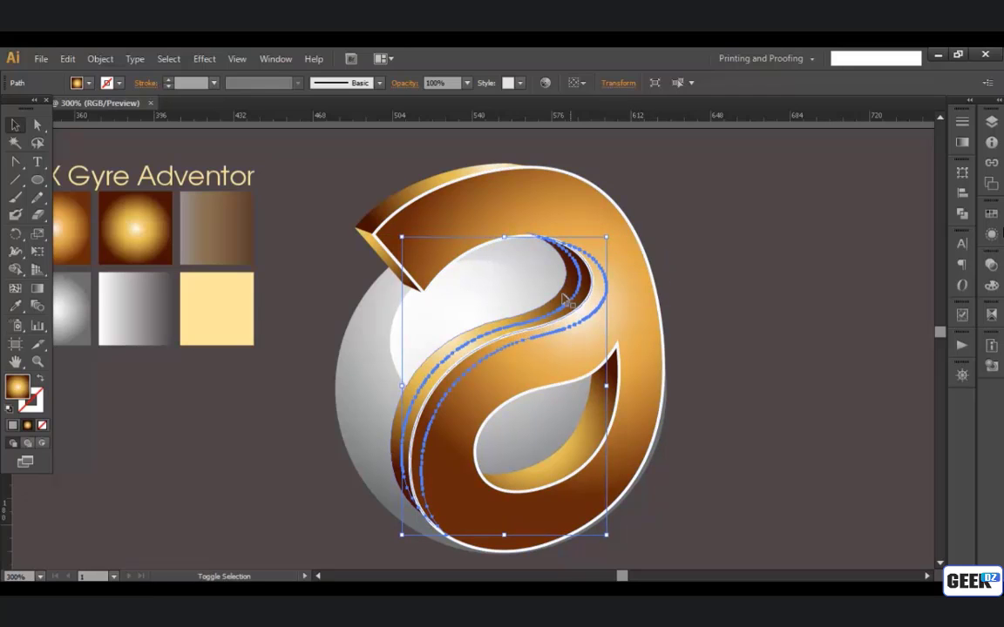
{"action": "left_click", "coordinate": [697, 267]}
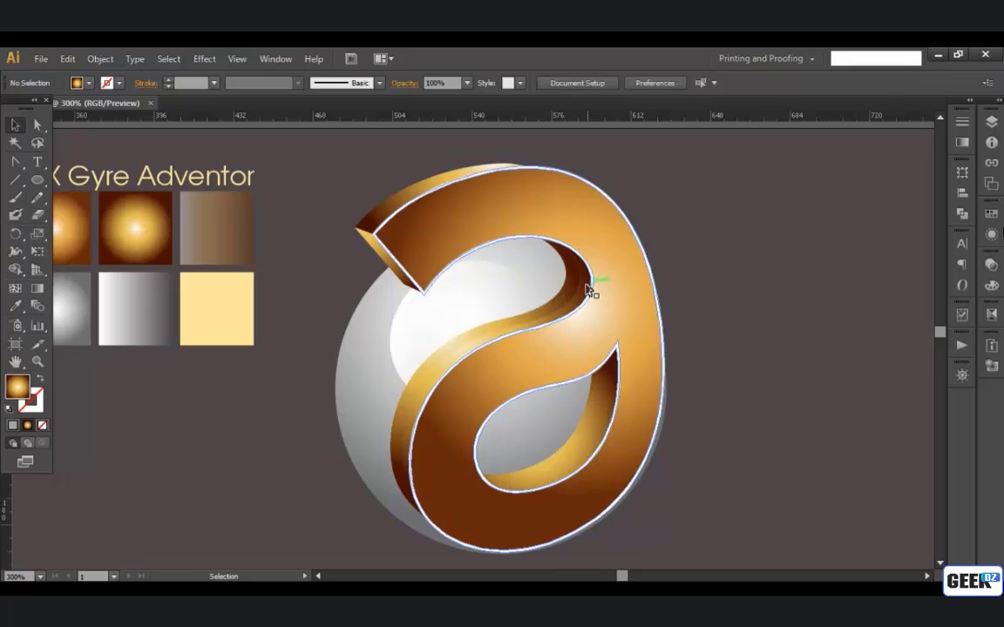
Step: Intersect the offset duplicate with the S-curve side face to create a narrow inner strip
{"action": "left_click", "coordinate": [586, 290]}
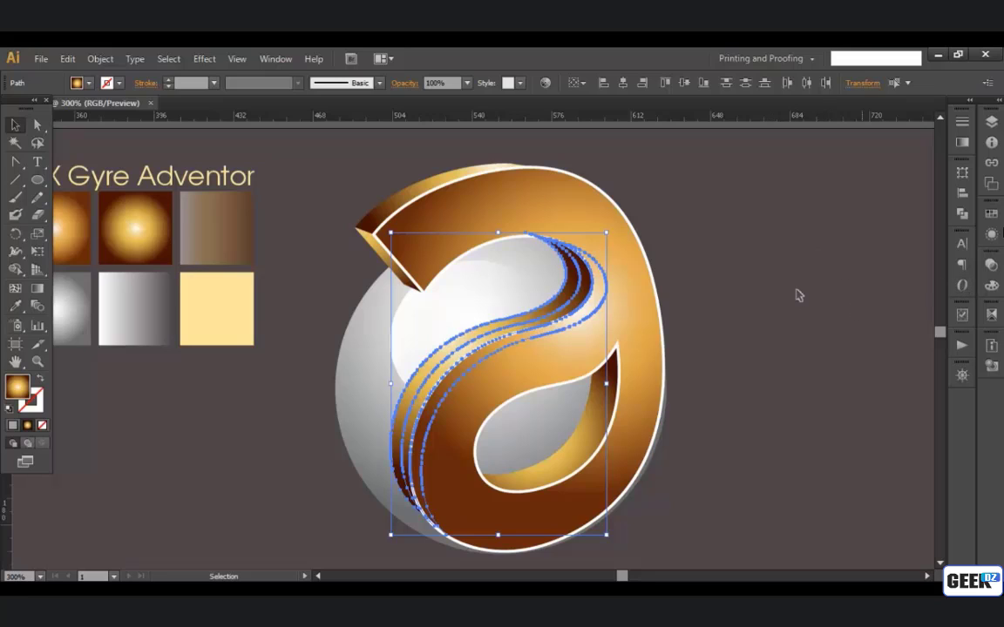
{"action": "left_click", "coordinate": [961, 215]}
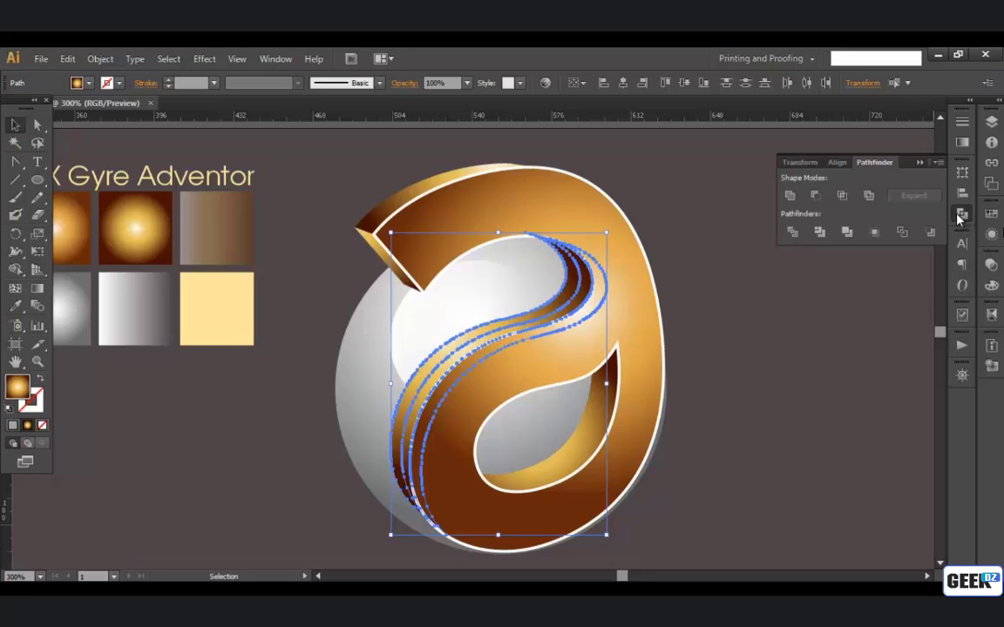
{"action": "left_click", "coordinate": [842, 198]}
{"action": "left_click", "coordinate": [710, 350]}
Step: Move the S-curve strip's radial gradient centre up and left over the sphere's white highlight and deselect the strip
{"action": "left_click", "coordinate": [578, 295]}
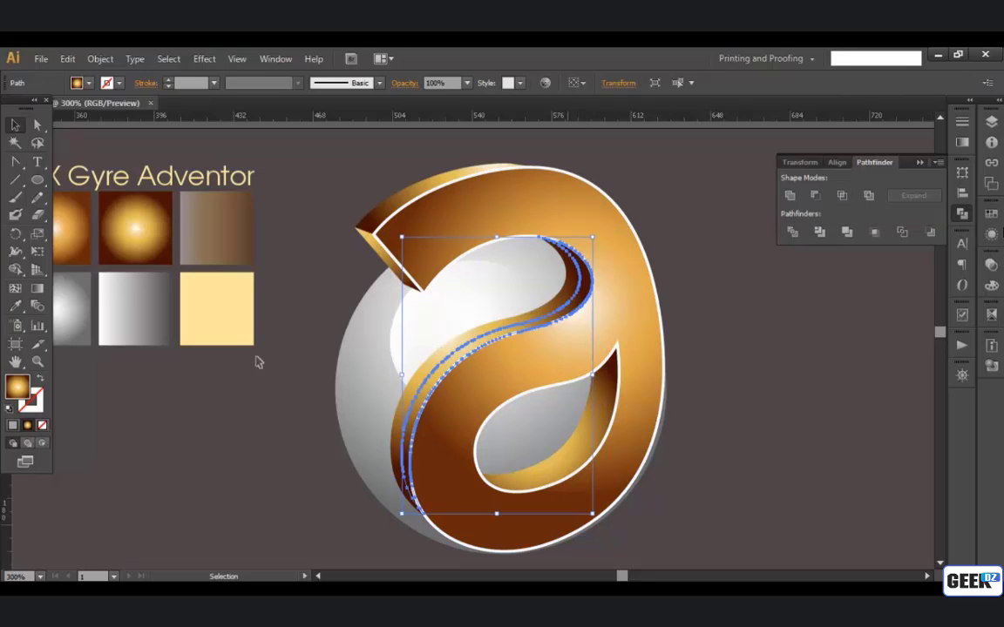
{"action": "left_click", "coordinate": [39, 289]}
{"action": "left_click_drag", "start_coordinate": [448, 330], "coordinate": [415, 303]}
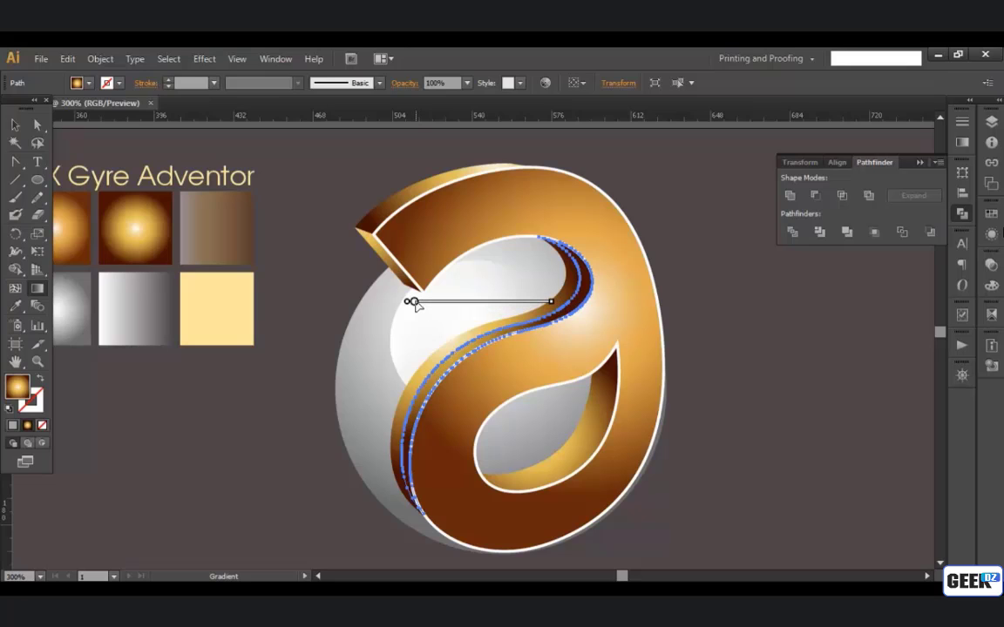
{"action": "left_click", "coordinate": [21, 125]}
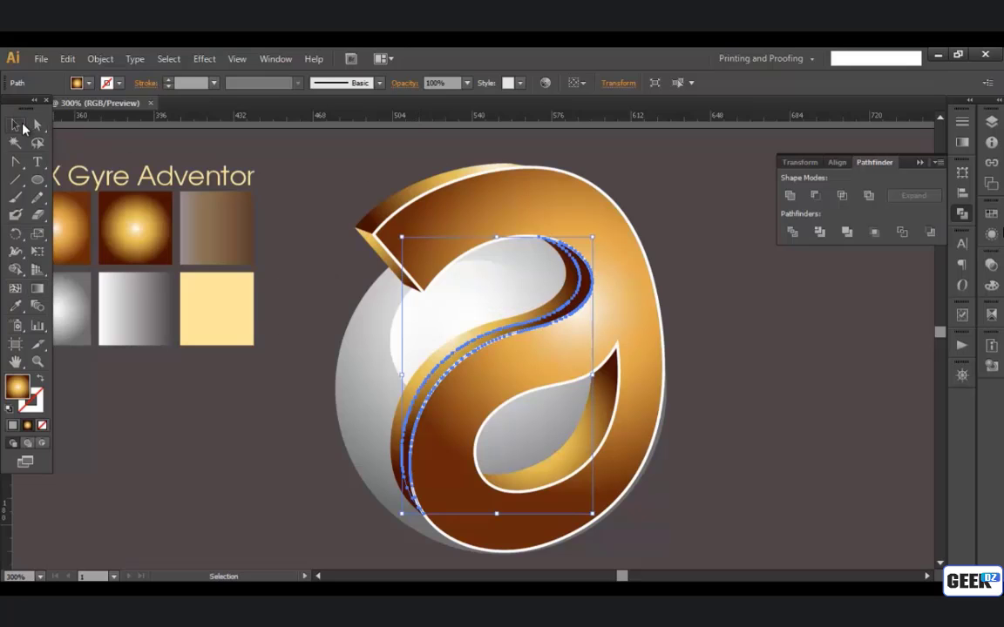
{"action": "left_click", "coordinate": [352, 156]}
Step: Place a duplicate of the lower counter's side face slightly to the right of and below the original
{"action": "left_click_drag", "start_coordinate": [629, 403], "coordinate": [624, 341]}
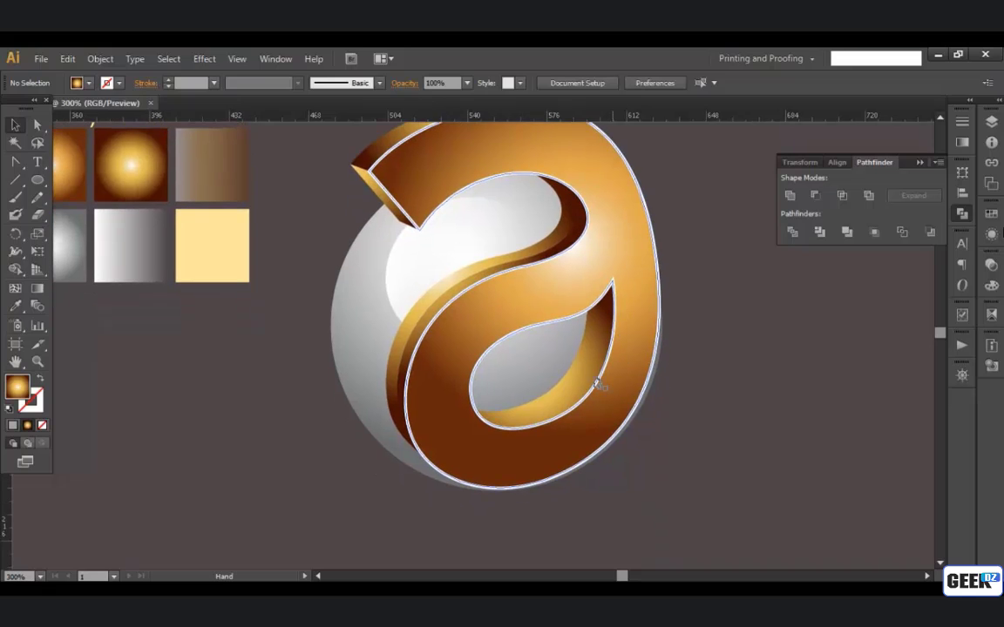
{"action": "left_click", "coordinate": [596, 384]}
{"action": "key", "text": "Down"}
{"action": "key", "text": "Down"}
{"action": "key", "text": "Down"}
{"action": "key", "text": "Down"}
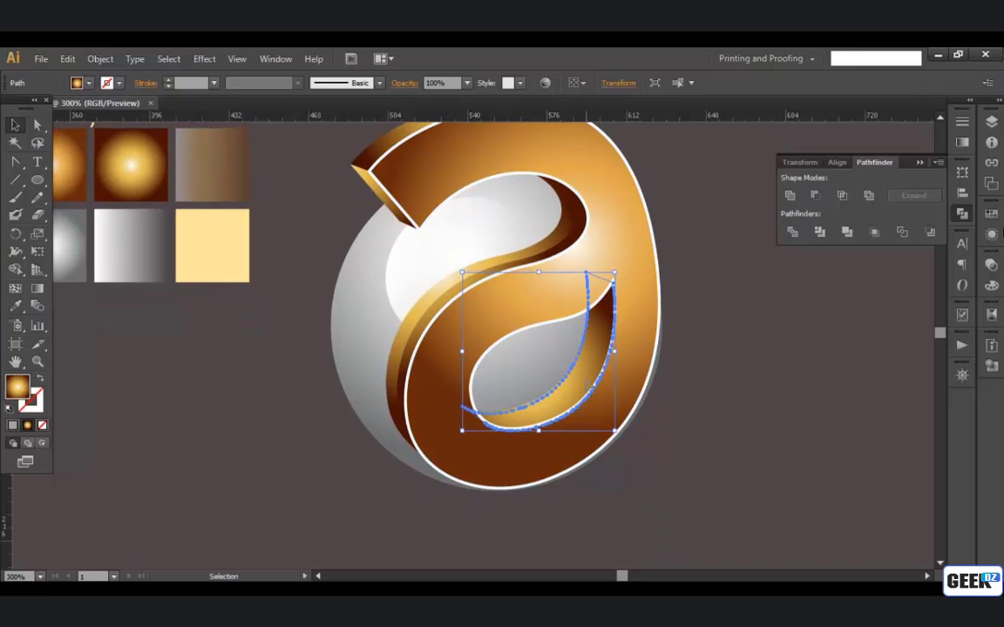
{"action": "key", "text": "Right"}
{"action": "key", "text": "Right"}
{"action": "key", "text": "Right"}
{"action": "key", "text": "Right"}
{"action": "key", "text": "Right"}
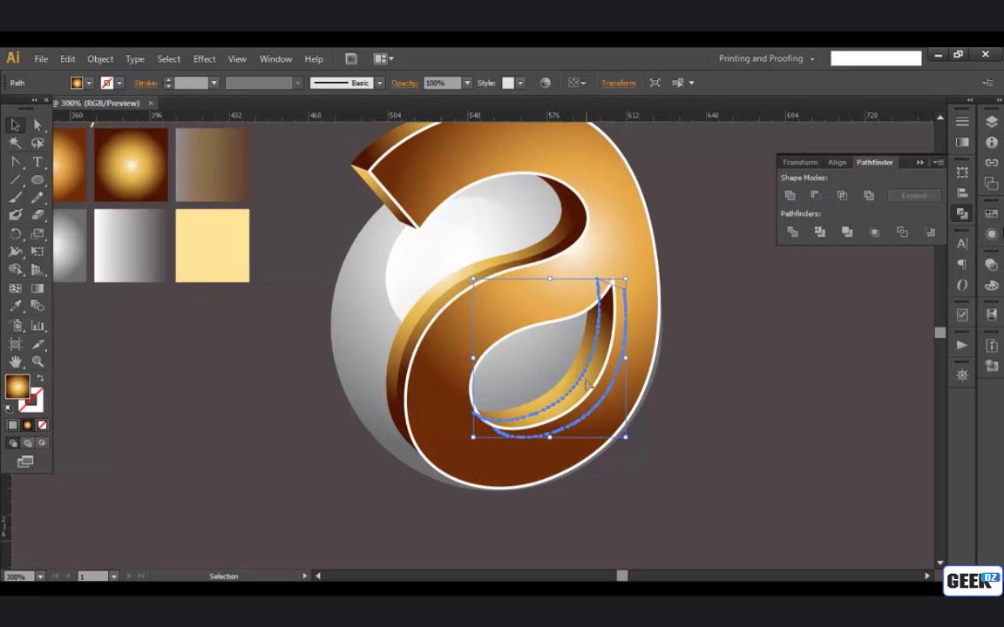
{"action": "key", "text": "Down"}
{"action": "left_click_drag", "start_coordinate": [587, 383], "coordinate": [590, 384]}
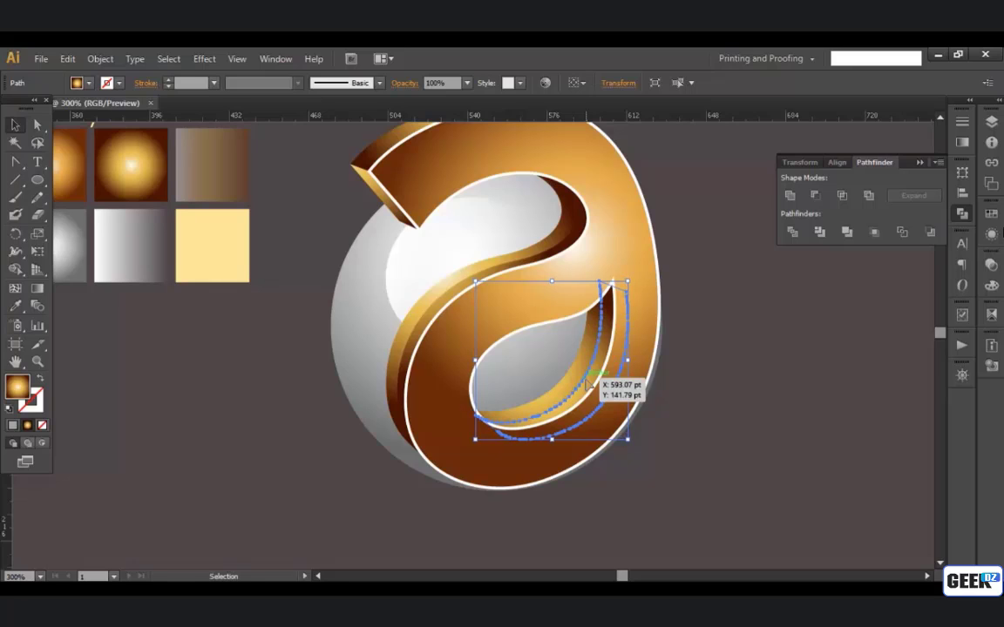
Step: Intersect the duplicate with the lower counter's side face and move the resulting strip's radial gradient centre slightly up and left
{"action": "left_click", "coordinate": [587, 375], "text": "shift"}
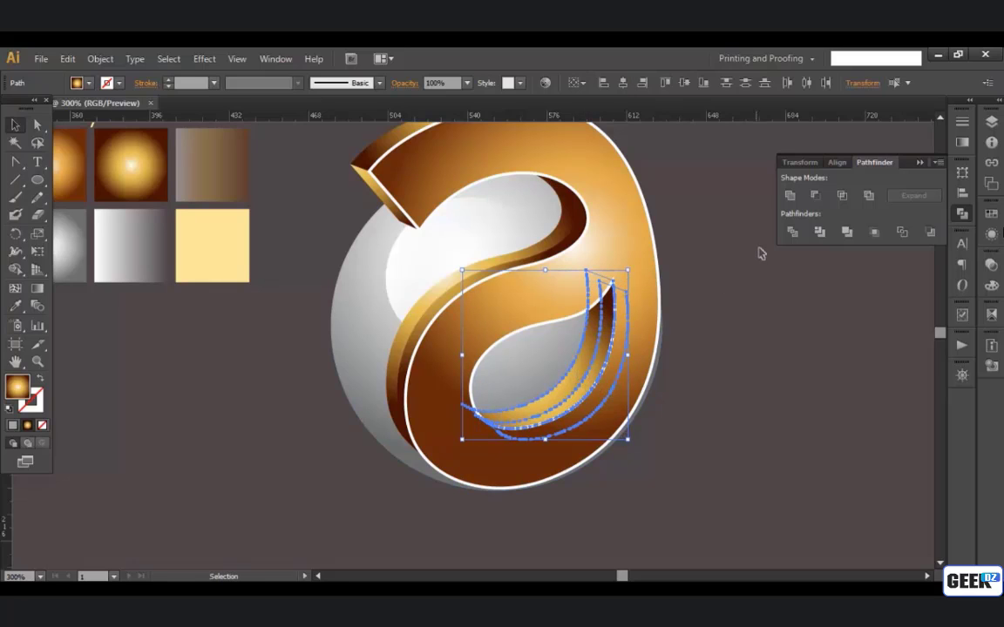
{"action": "left_click", "coordinate": [840, 197]}
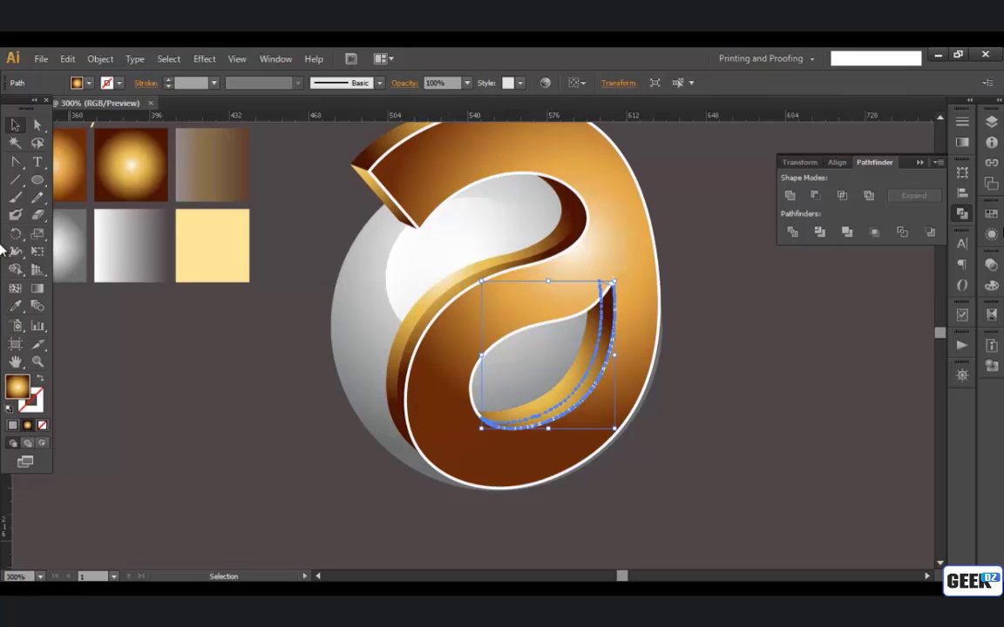
{"action": "left_click", "coordinate": [35, 289]}
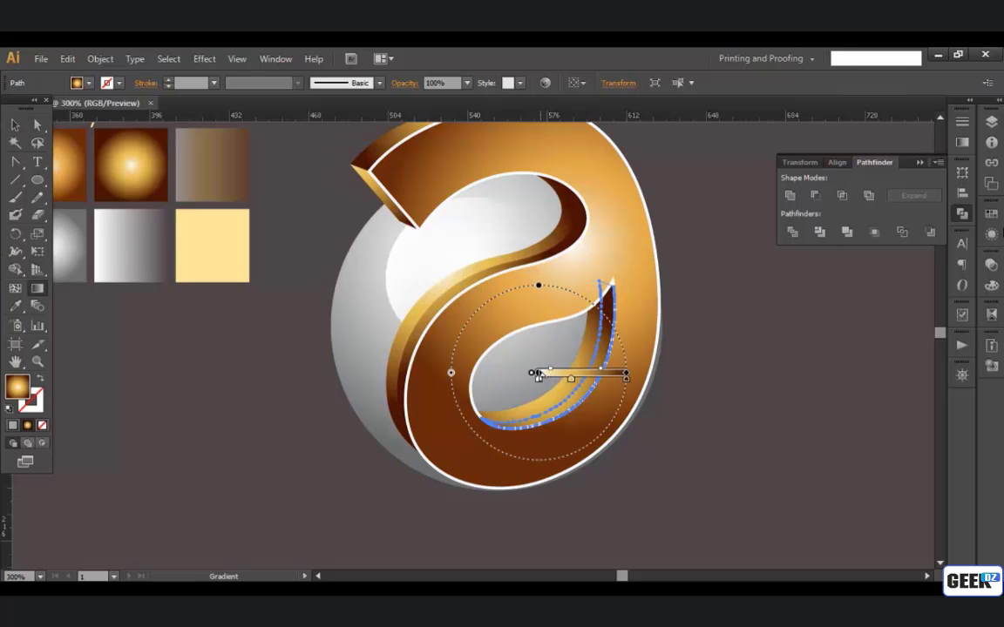
{"action": "mouse_move", "coordinate": [538, 374]}
{"action": "left_mouse_down"}
{"action": "mouse_move", "coordinate": [516, 360]}
{"action": "mouse_move", "coordinate": [527, 361]}
{"action": "left_mouse_up"}
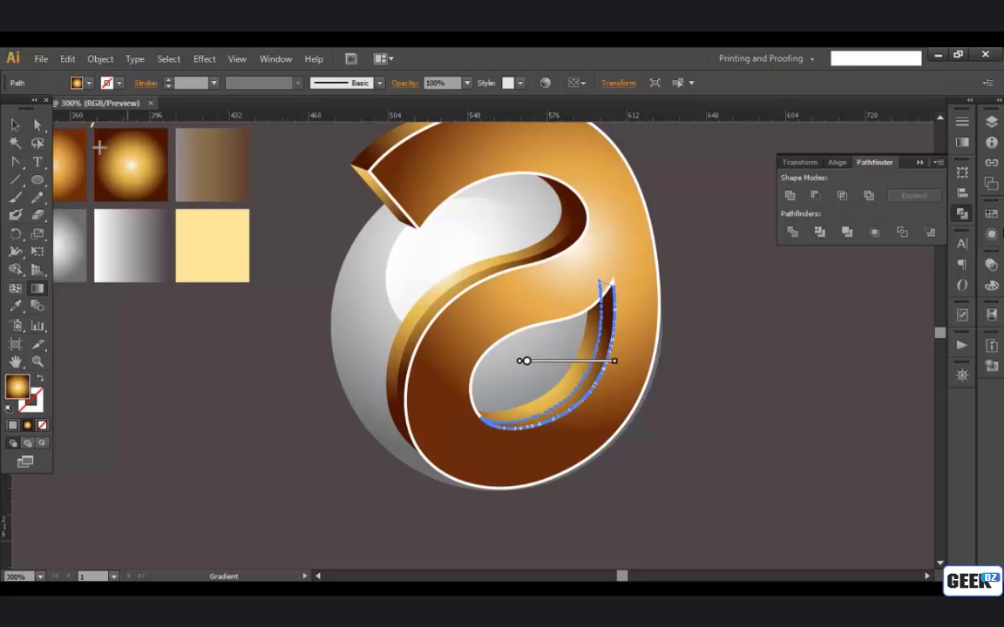
{"action": "left_click", "coordinate": [18, 126]}
{"action": "left_click", "coordinate": [272, 422]}
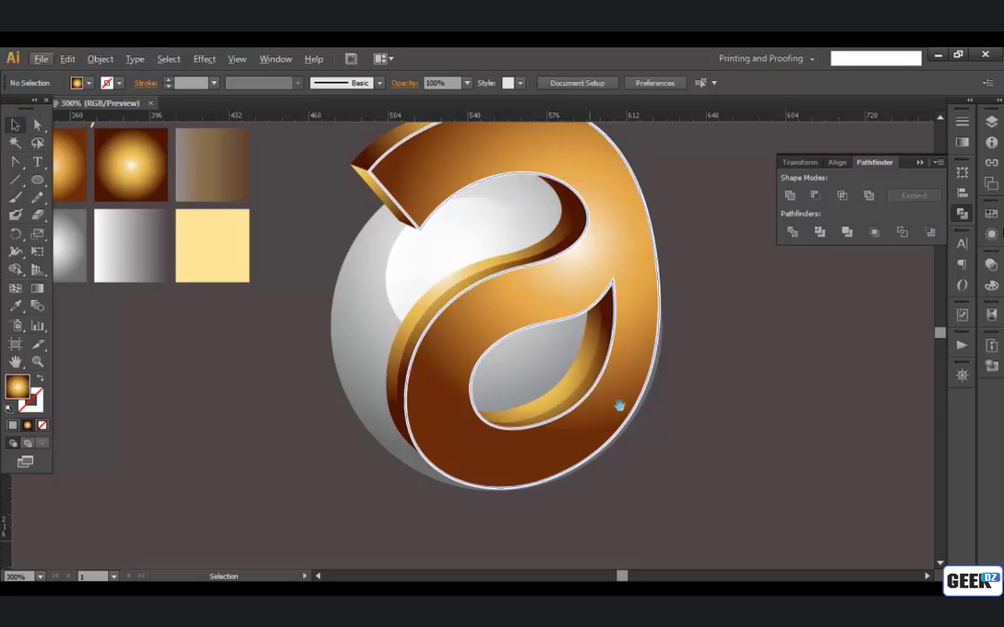
Step: Fill the white outline shape around the letter's front with the orange radial gradient sampled from the first swatch
{"action": "left_click_drag", "start_coordinate": [593, 325], "coordinate": [636, 324]}
{"action": "scroll", "coordinate": [605, 311], "scroll_direction": "down", "scroll_amount": 1}
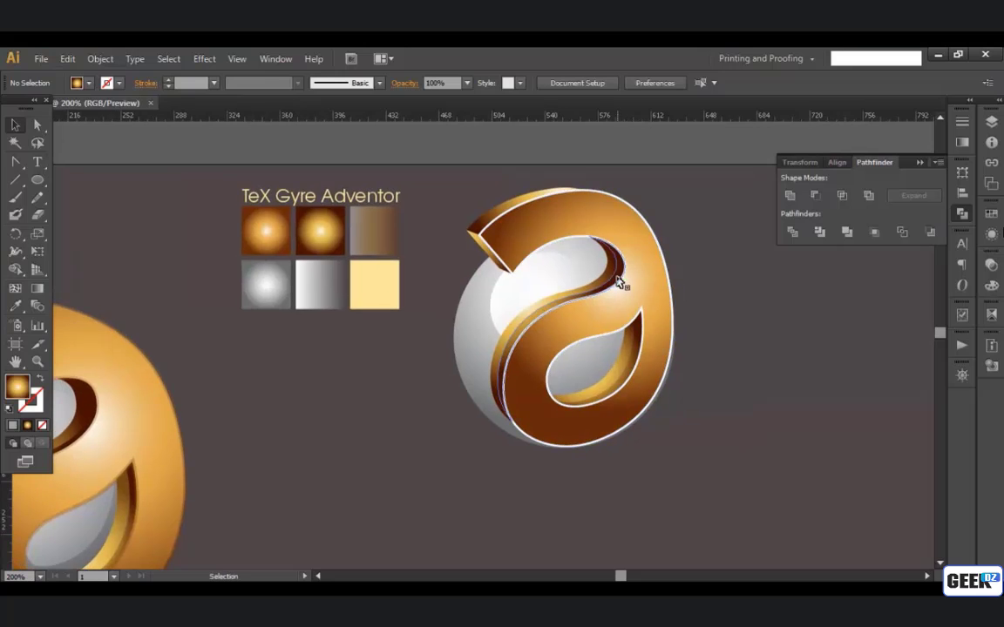
{"action": "scroll", "coordinate": [586, 349], "scroll_direction": "up", "scroll_amount": 2}
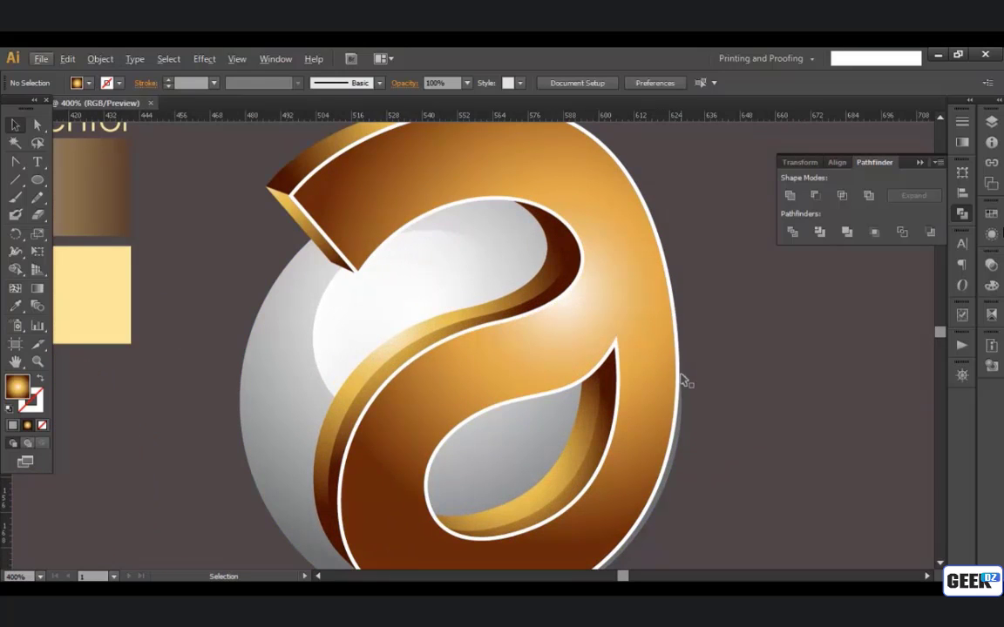
{"action": "left_click", "coordinate": [679, 378]}
{"action": "left_click", "coordinate": [478, 287]}
{"action": "left_click_drag", "start_coordinate": [312, 216], "coordinate": [598, 322]}
{"action": "left_click", "coordinate": [474, 288]}
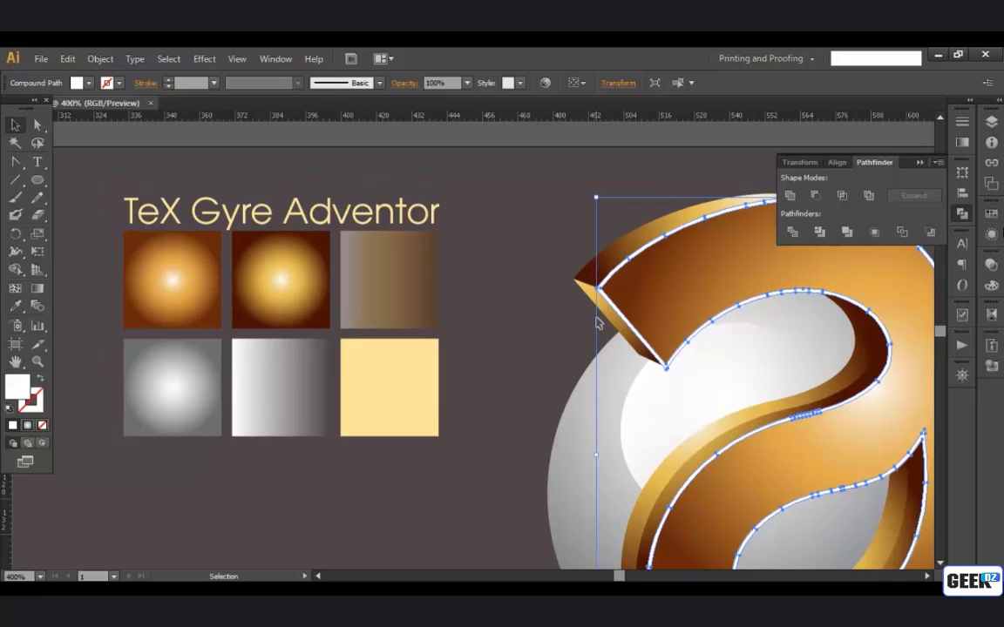
{"action": "key", "text": "i"}
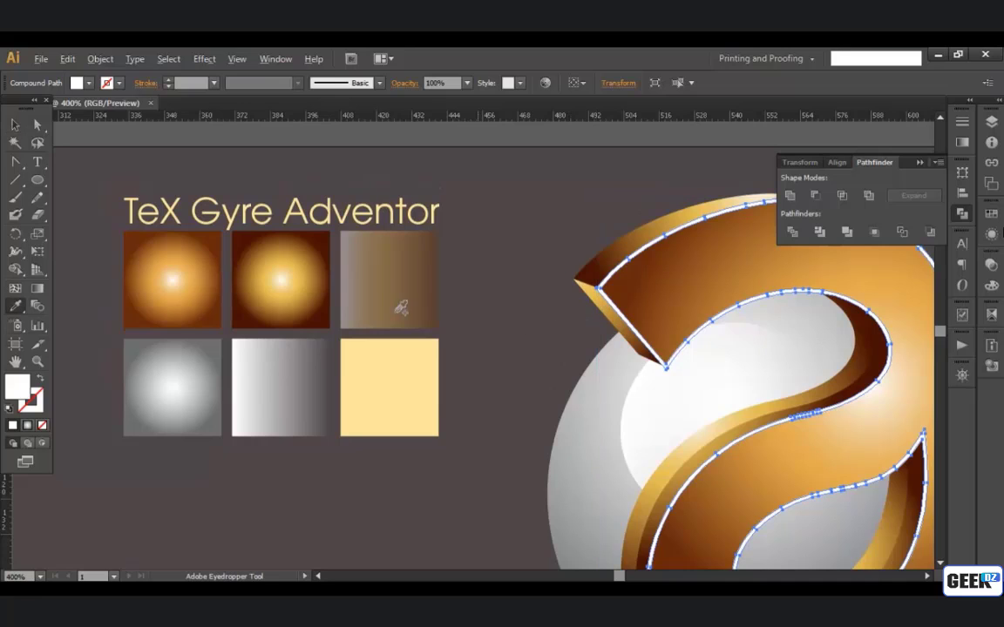
{"action": "left_click", "coordinate": [197, 282]}
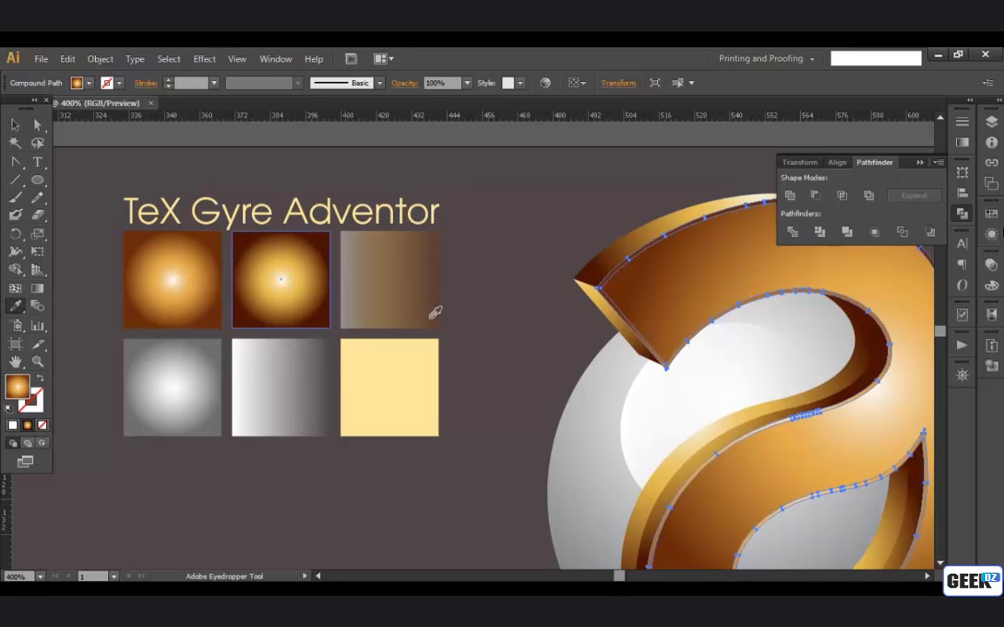
Step: Redraw the outline's radial gradient diagonally from beyond the letter's upper-left tip to its lower-right edge and deselect it
{"action": "left_click", "coordinate": [37, 287]}
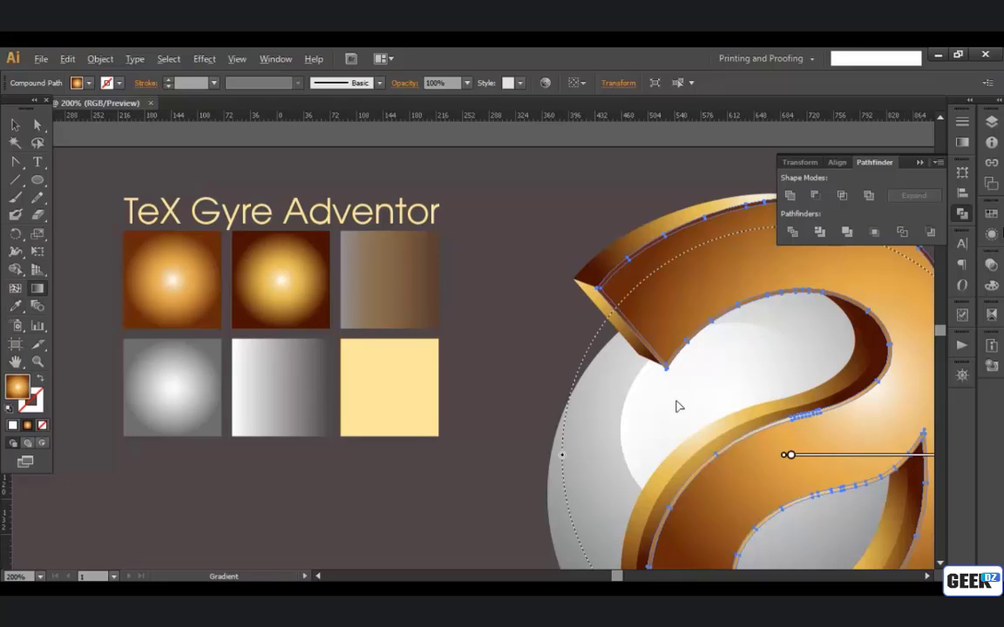
{"action": "scroll", "coordinate": [680, 406], "scroll_direction": "down", "scroll_amount": 4}
{"action": "left_click_drag", "start_coordinate": [687, 408], "coordinate": [621, 388]}
{"action": "scroll", "coordinate": [640, 397], "scroll_direction": "up", "scroll_amount": 2}
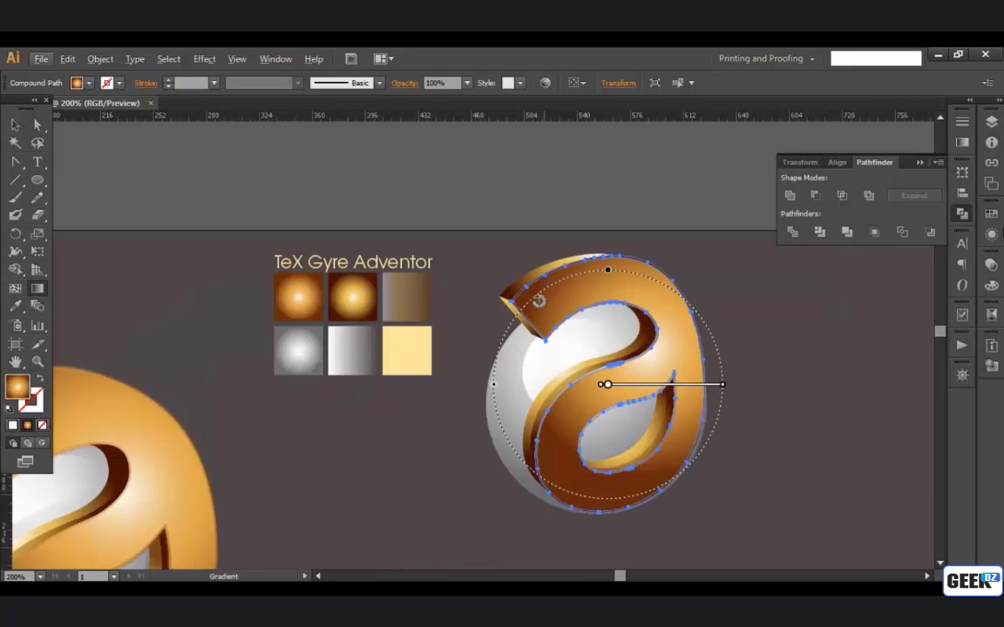
{"action": "mouse_move", "coordinate": [485, 253]}
{"action": "left_mouse_down"}
{"action": "mouse_move", "coordinate": [683, 498]}
{"action": "mouse_move", "coordinate": [675, 488]}
{"action": "left_mouse_up"}
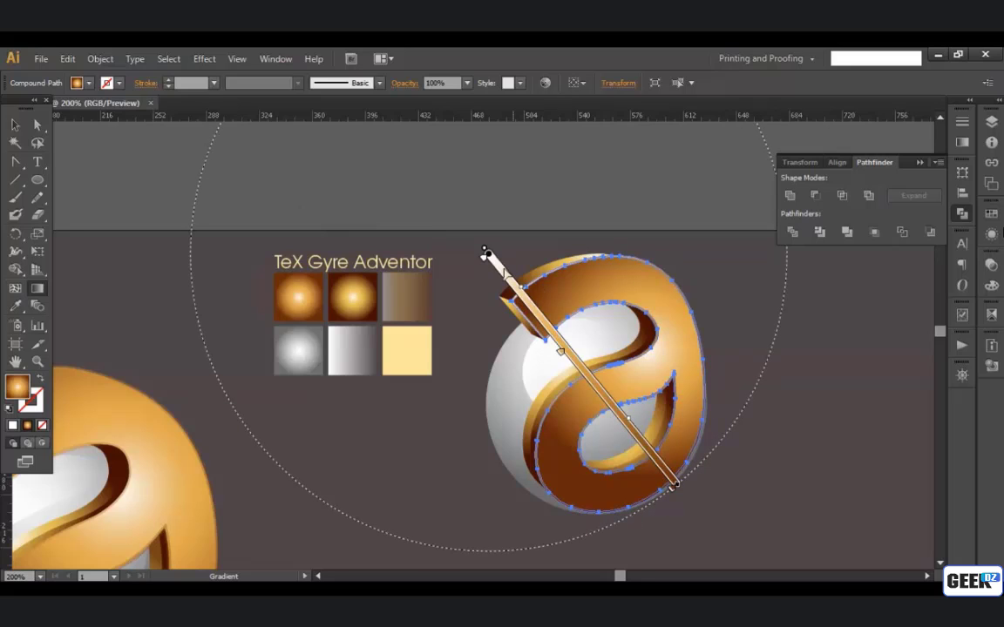
{"action": "key", "text": "v"}
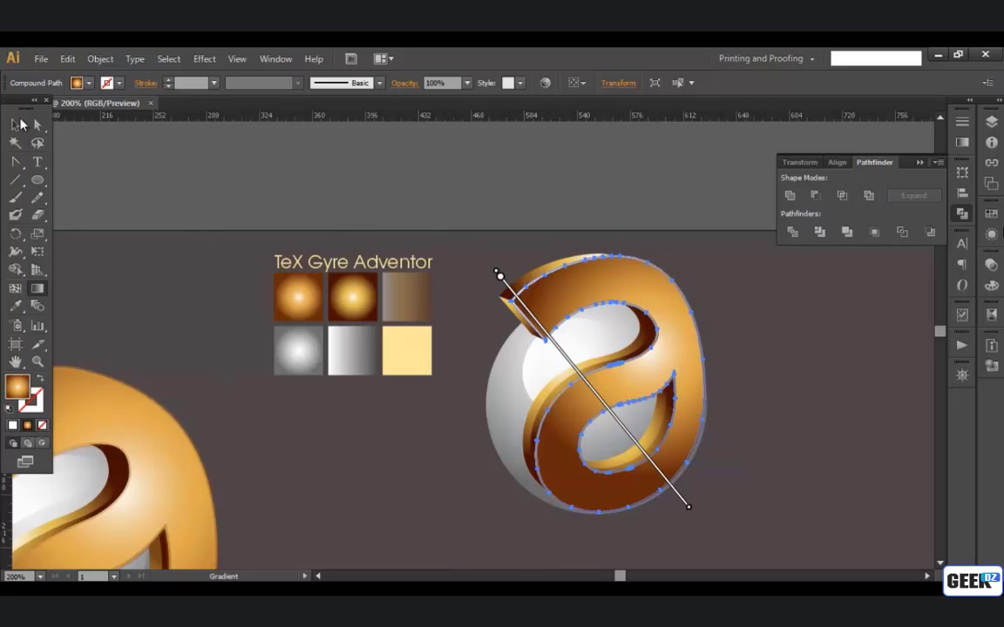
{"action": "left_click", "coordinate": [722, 397]}
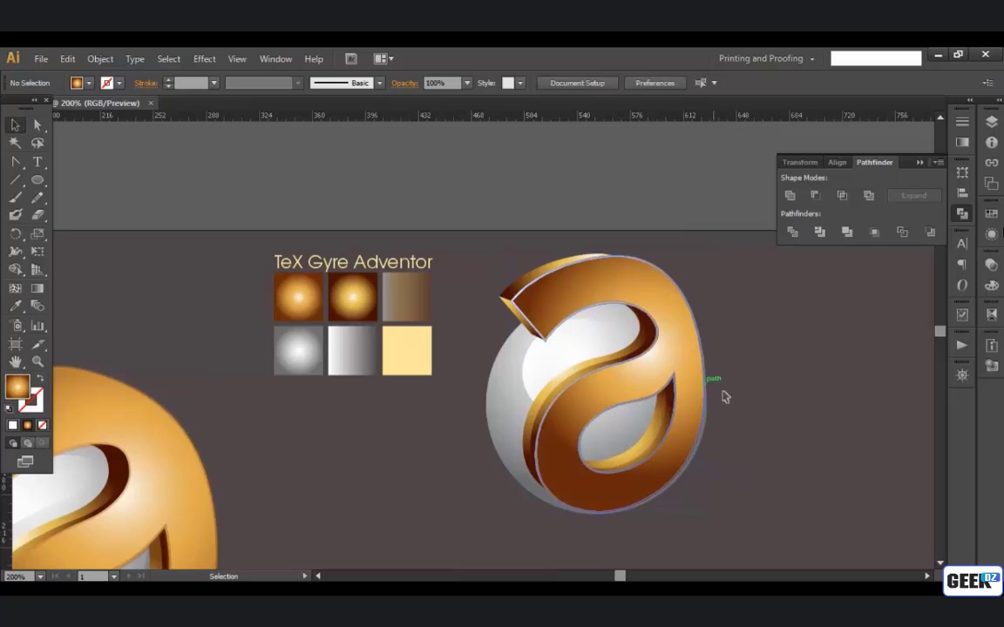
Step: Set the opacity of the gradient outline around the letter's front to 60%
{"action": "left_click", "coordinate": [547, 424]}
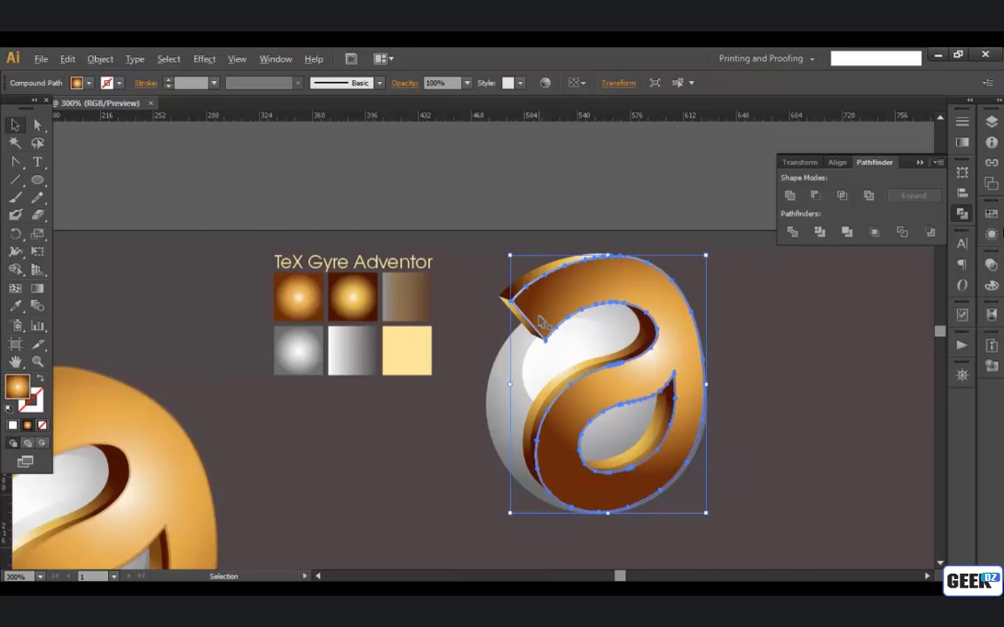
{"action": "scroll", "coordinate": [541, 319], "scroll_direction": "up", "scroll_amount": 1}
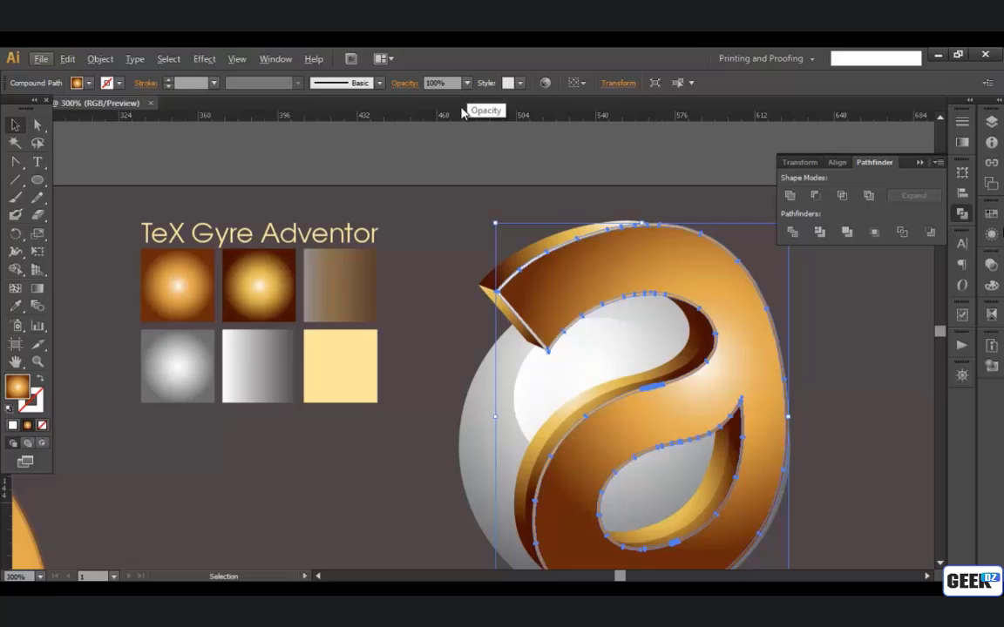
{"action": "left_click", "coordinate": [467, 84]}
{"action": "left_click", "coordinate": [467, 84]}
{"action": "left_click", "coordinate": [467, 84]}
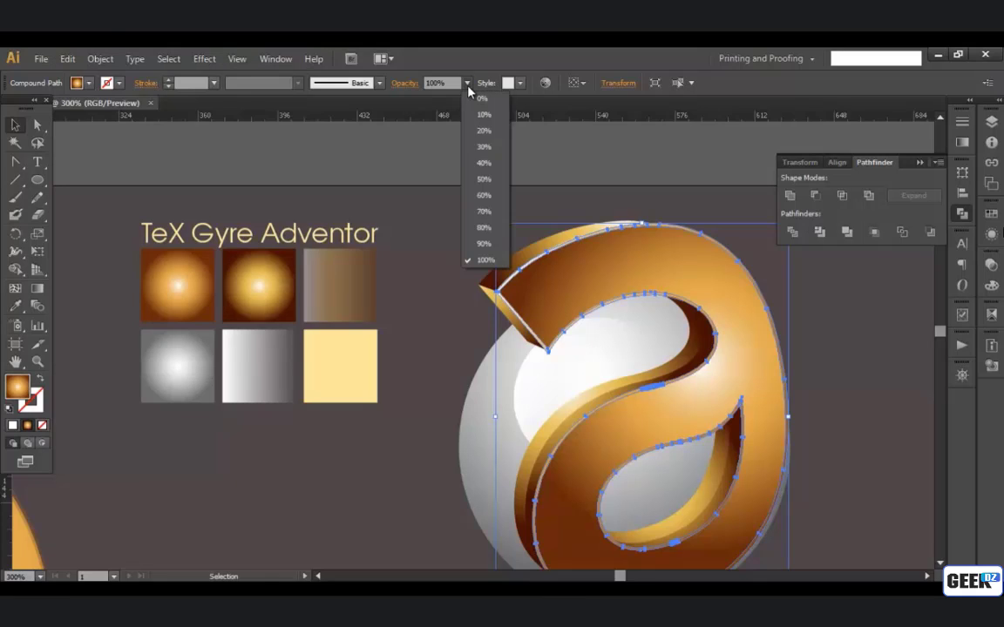
{"action": "left_click", "coordinate": [487, 194]}
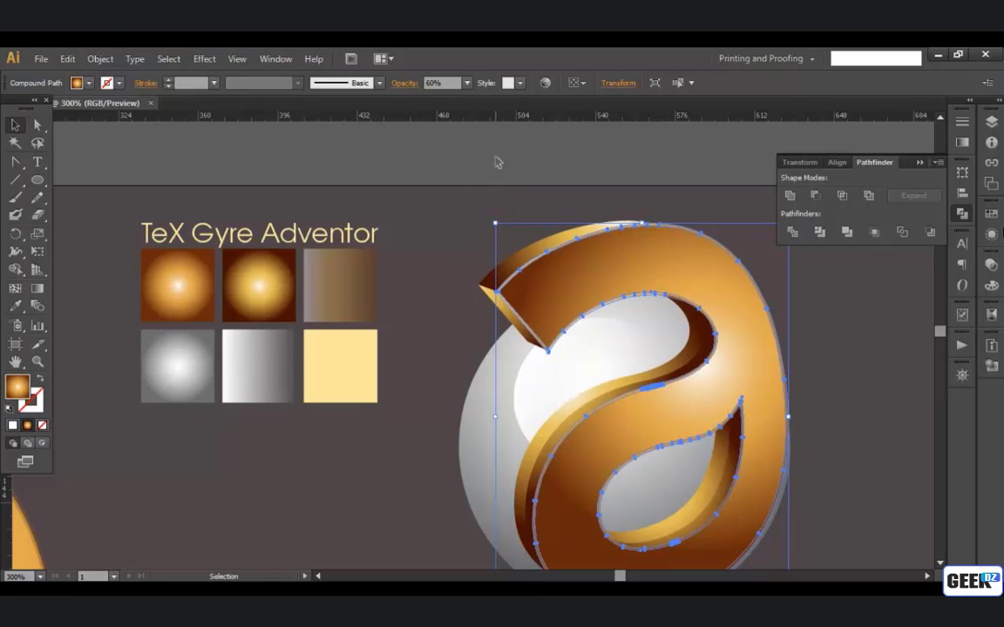
{"action": "left_click", "coordinate": [497, 162]}
Step: Duplicate all the letter's front and side shapes, without the sphere and its highlight, to the empty area right of the logo
{"action": "scroll", "coordinate": [841, 423], "scroll_direction": "down", "scroll_amount": 2}
{"action": "left_click_drag", "start_coordinate": [854, 430], "coordinate": [661, 403]}
{"action": "scroll", "coordinate": [556, 341], "scroll_direction": "up", "scroll_amount": 2}
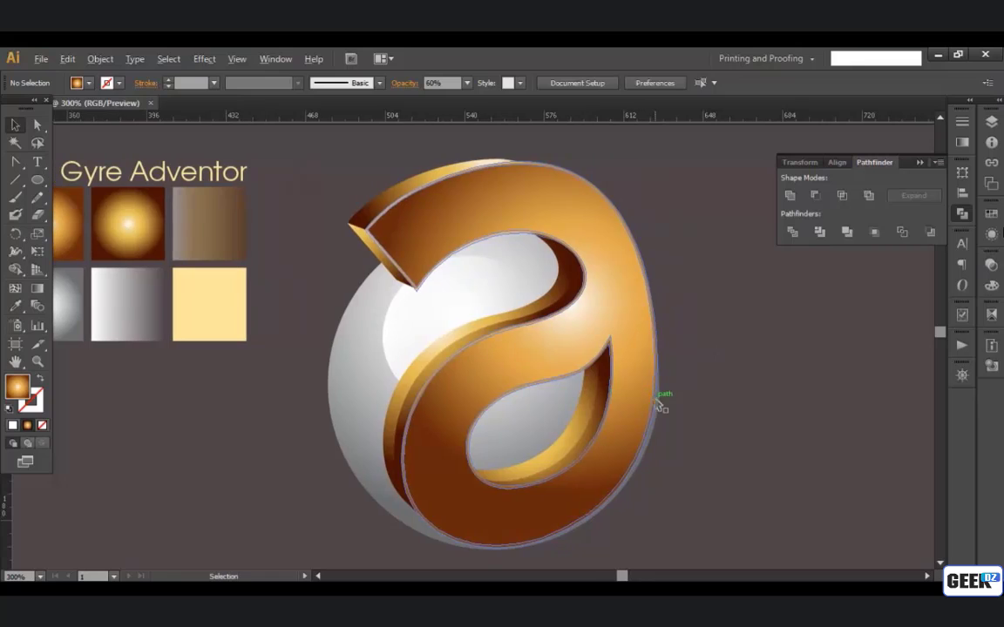
{"action": "scroll", "coordinate": [661, 404], "scroll_direction": "down", "scroll_amount": 1}
{"action": "left_click_drag", "start_coordinate": [568, 399], "coordinate": [440, 233]}
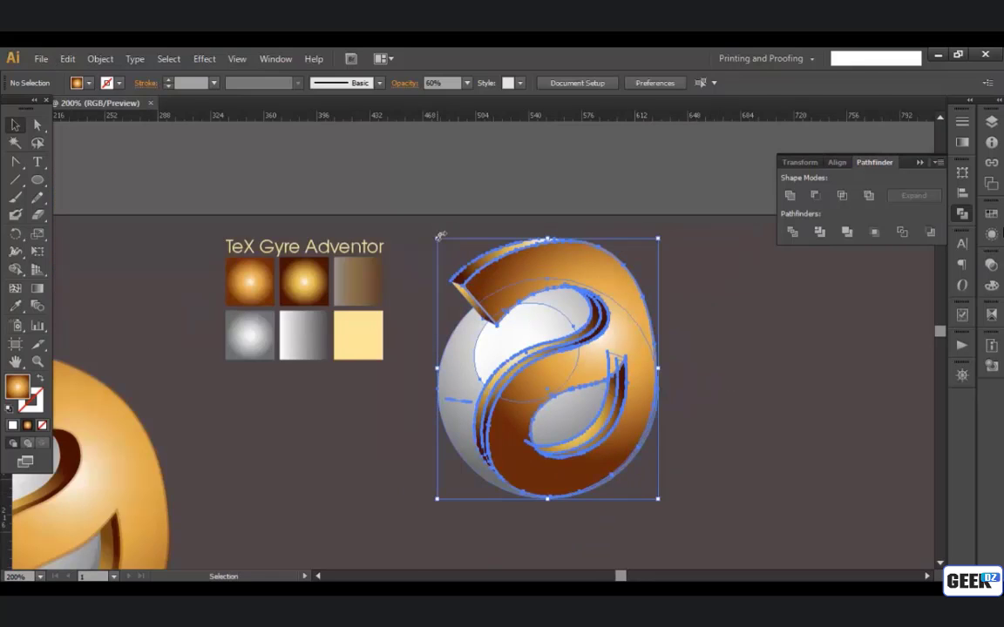
{"action": "left_click", "coordinate": [438, 319], "text": "shift"}
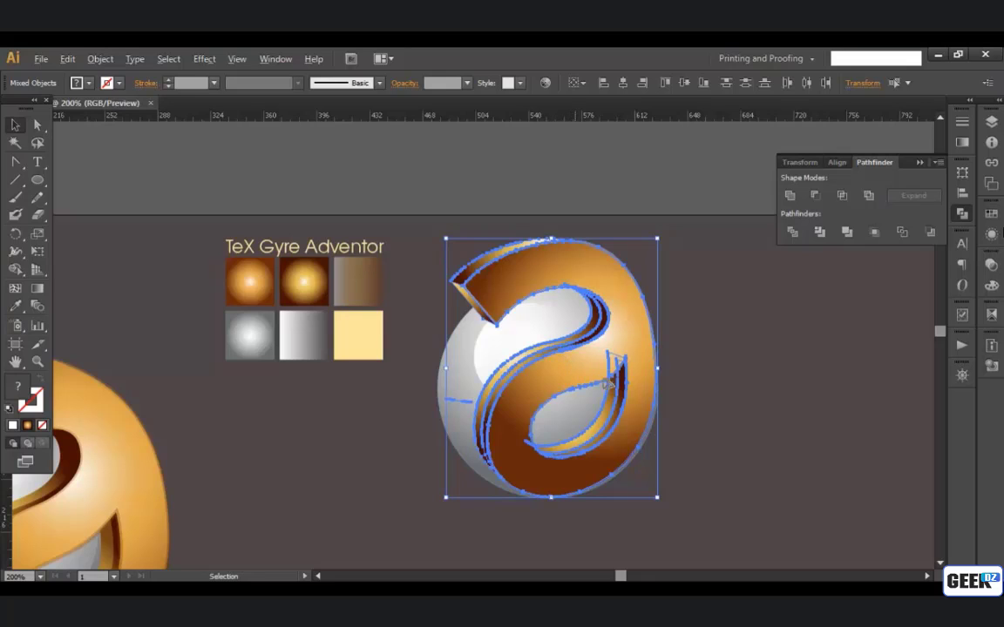
{"action": "left_click_drag", "start_coordinate": [606, 383], "coordinate": [830, 401]}
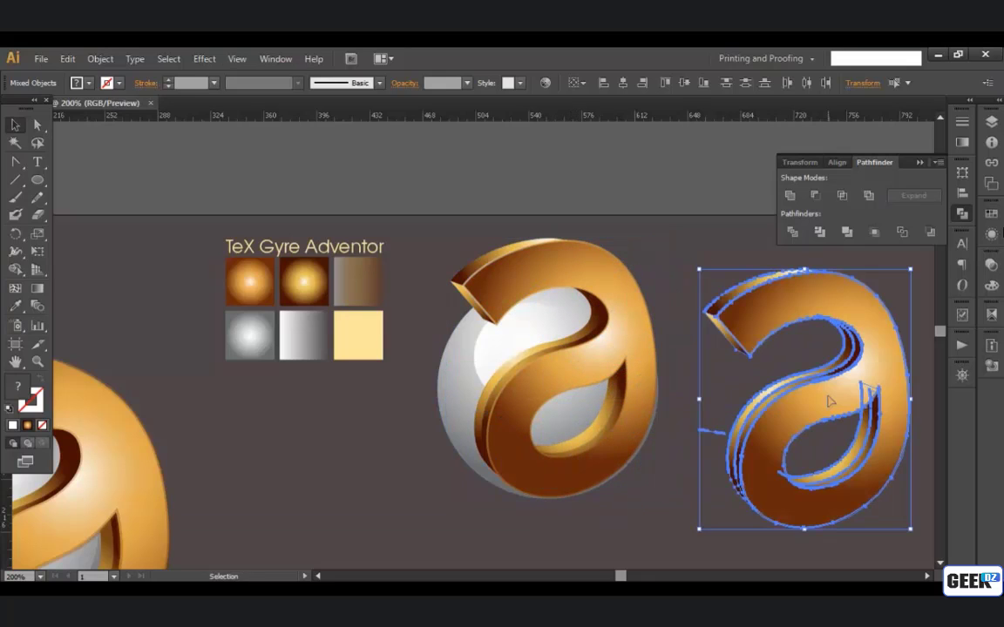
{"action": "left_click", "coordinate": [679, 449]}
{"action": "left_click_drag", "start_coordinate": [549, 465], "coordinate": [305, 444]}
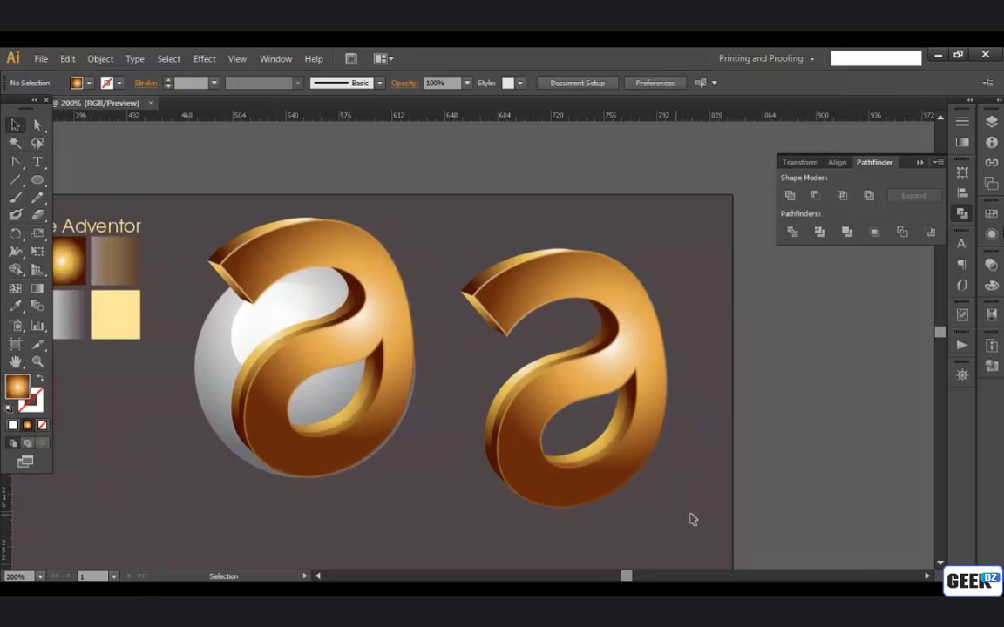
Step: Unite the duplicated letter shapes into a single silhouette and fill it with the background's dark grey
{"action": "left_click_drag", "start_coordinate": [689, 519], "coordinate": [459, 247]}
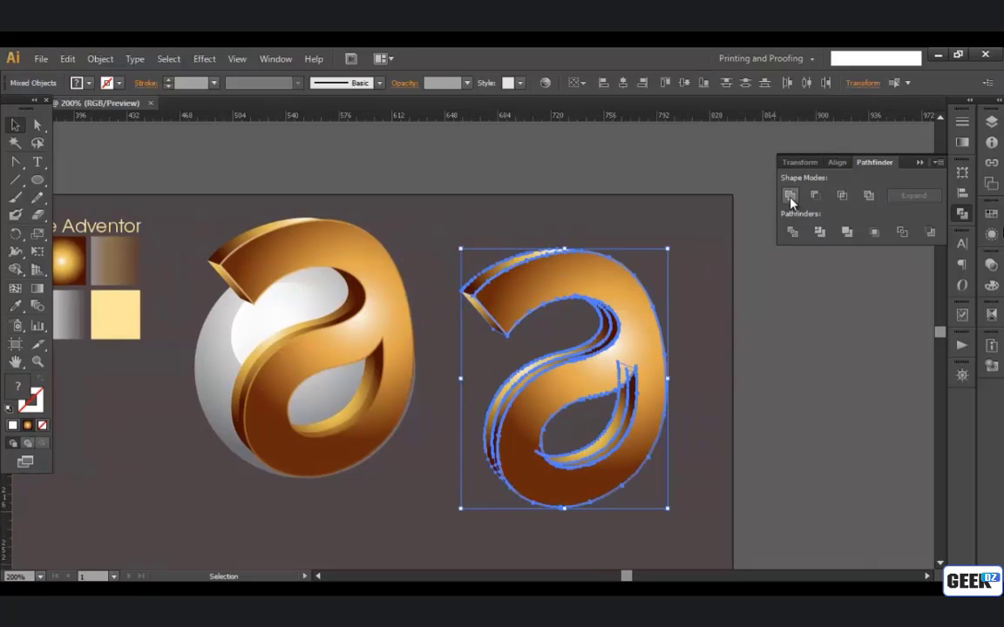
{"action": "left_click", "coordinate": [790, 196]}
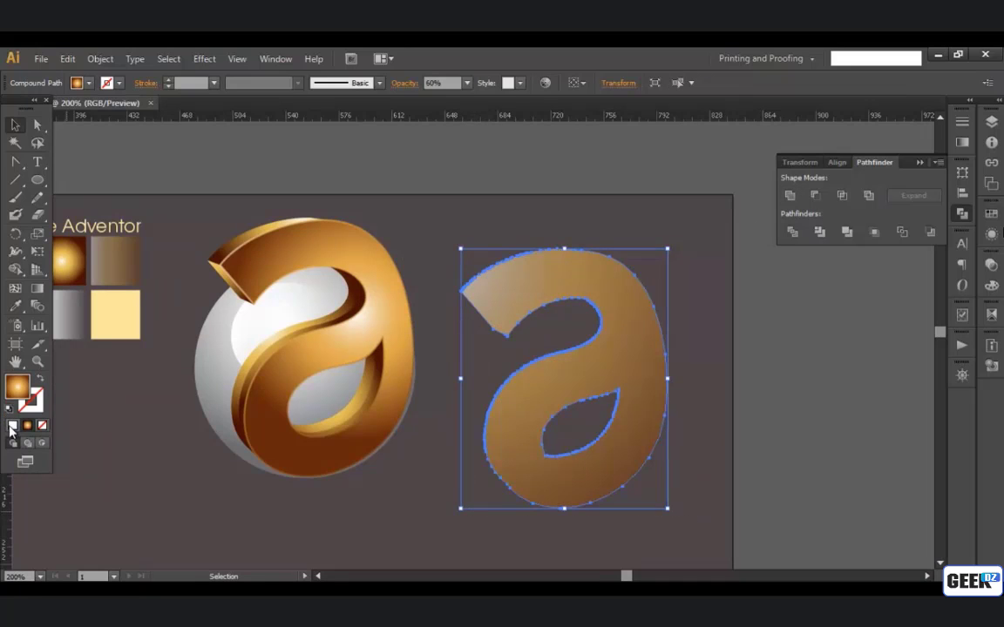
{"action": "left_click", "coordinate": [13, 425]}
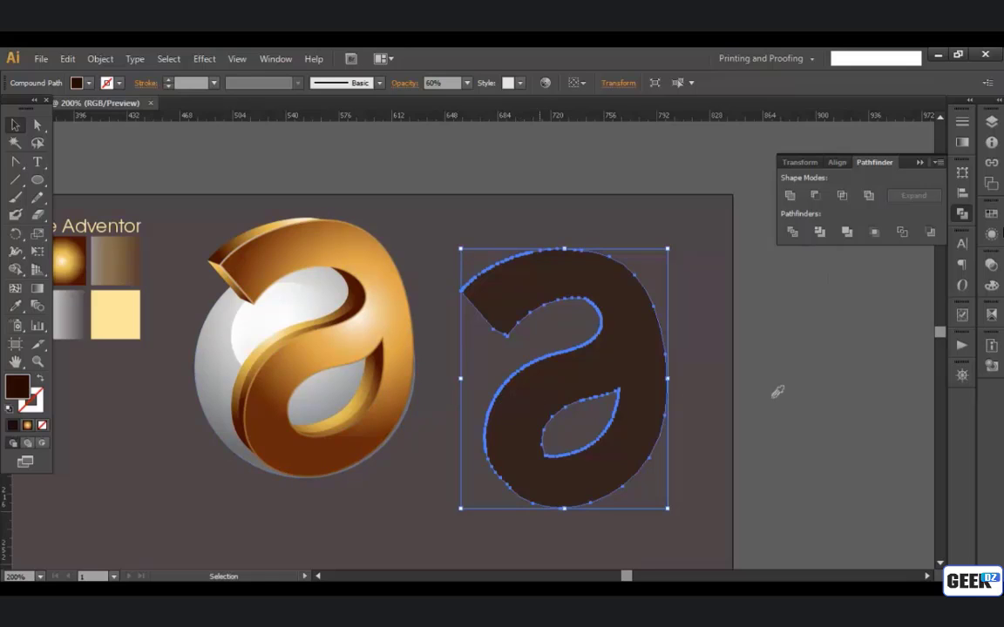
{"action": "key", "text": "i"}
{"action": "left_click", "coordinate": [740, 359]}
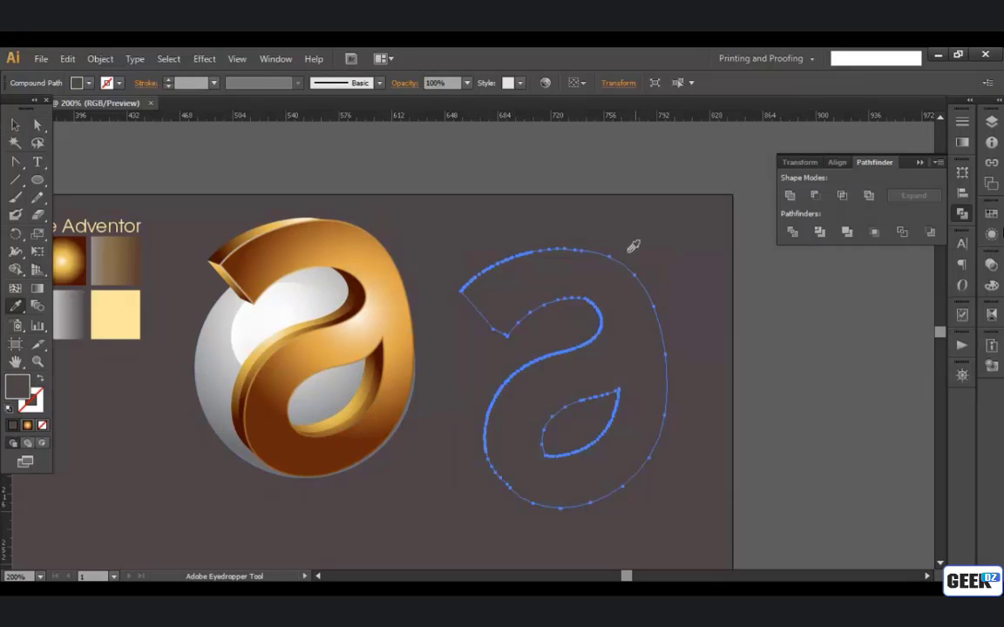
Step: Move the grey silhouette over the logo's letter, offset slightly up and to the left
{"action": "left_click", "coordinate": [13, 123]}
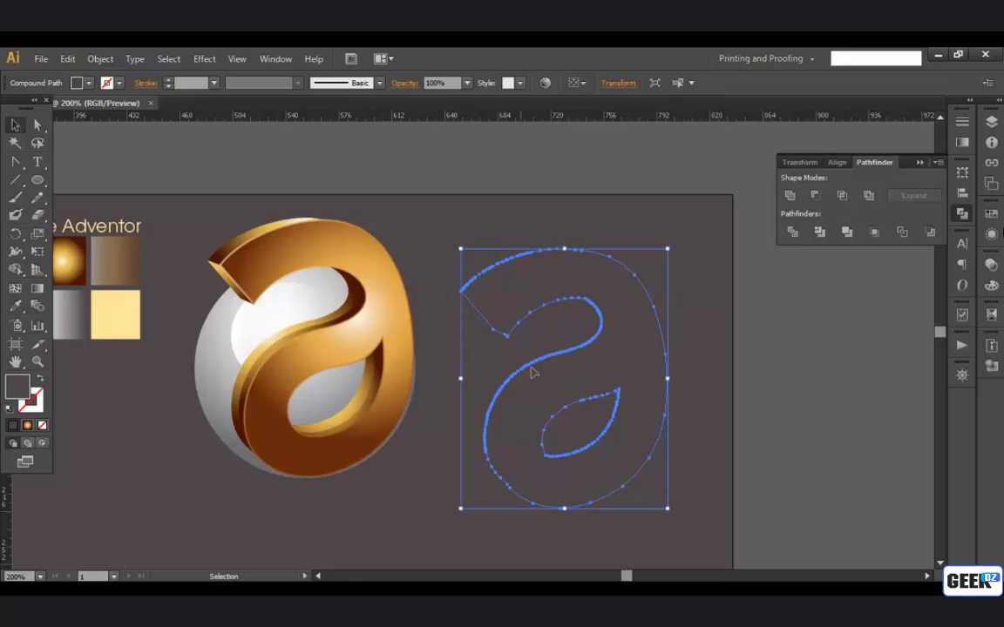
{"action": "left_click_drag", "start_coordinate": [533, 373], "coordinate": [278, 347]}
{"action": "key", "text": "a"}
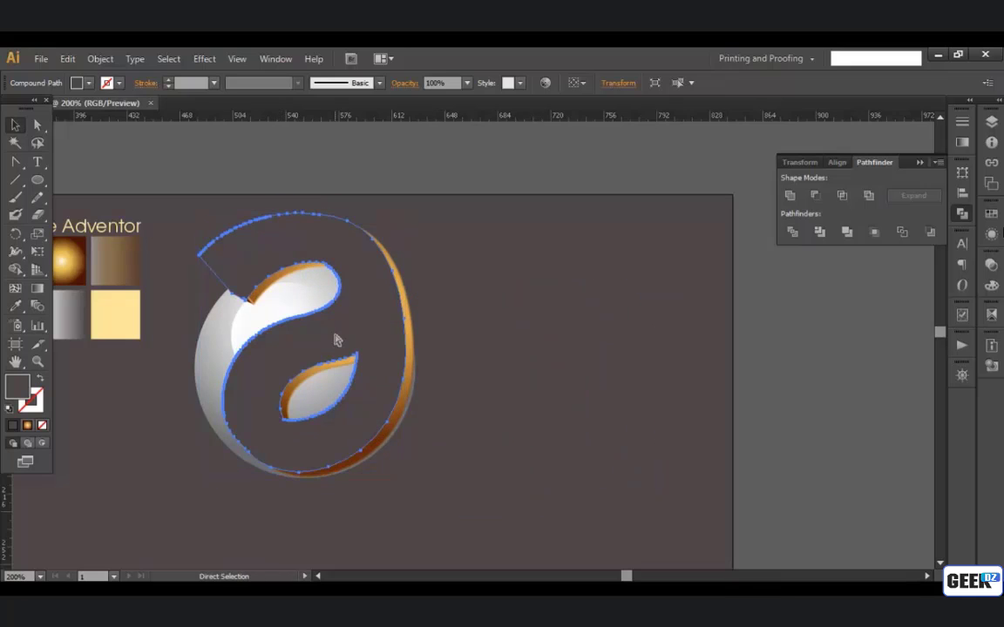
Step: Send the grey silhouette behind all the letter's front and side shapes, keeping it above the sphere, and deselect it
{"action": "key", "text": "ctrl+["}
{"action": "key", "text": "ctrl+["}
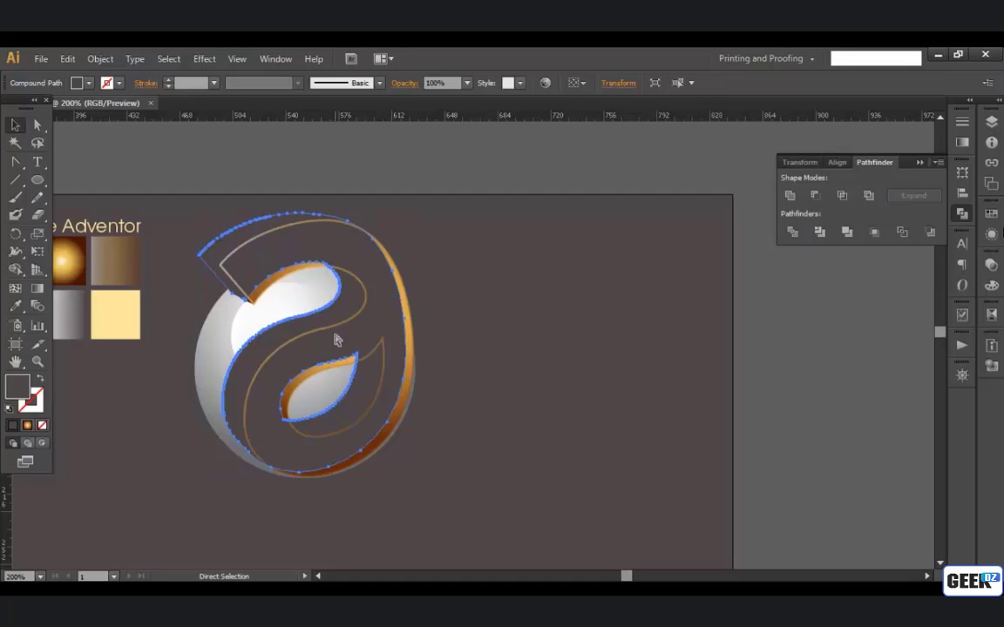
{"action": "key", "text": "ctrl+["}
{"action": "key", "text": "ctrl+["}
{"action": "key", "text": "ctrl+["}
{"action": "key", "text": "ctrl+["}
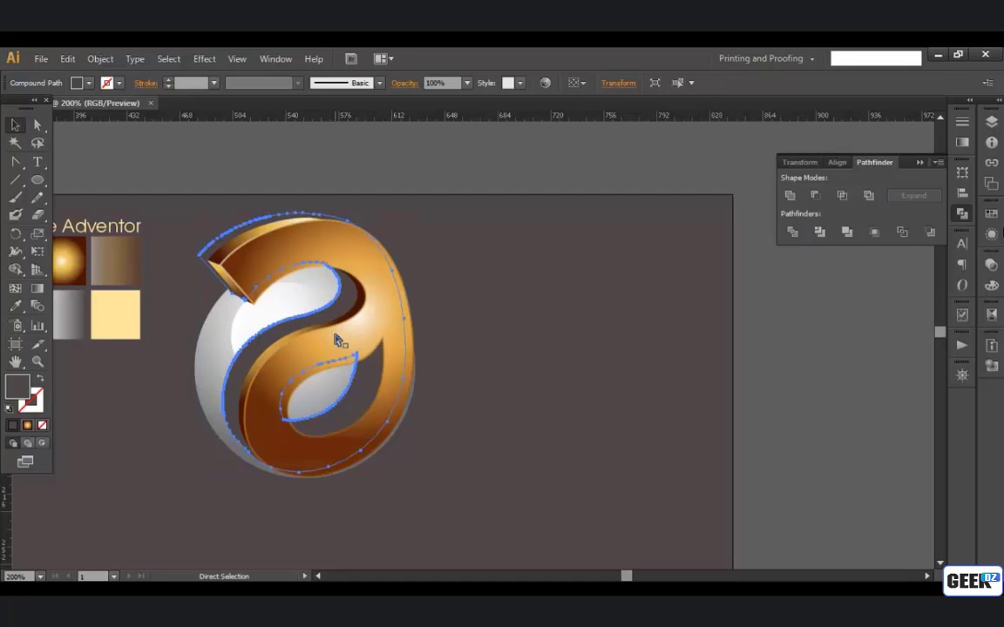
{"action": "key", "text": "ctrl+["}
{"action": "key", "text": "ctrl+["}
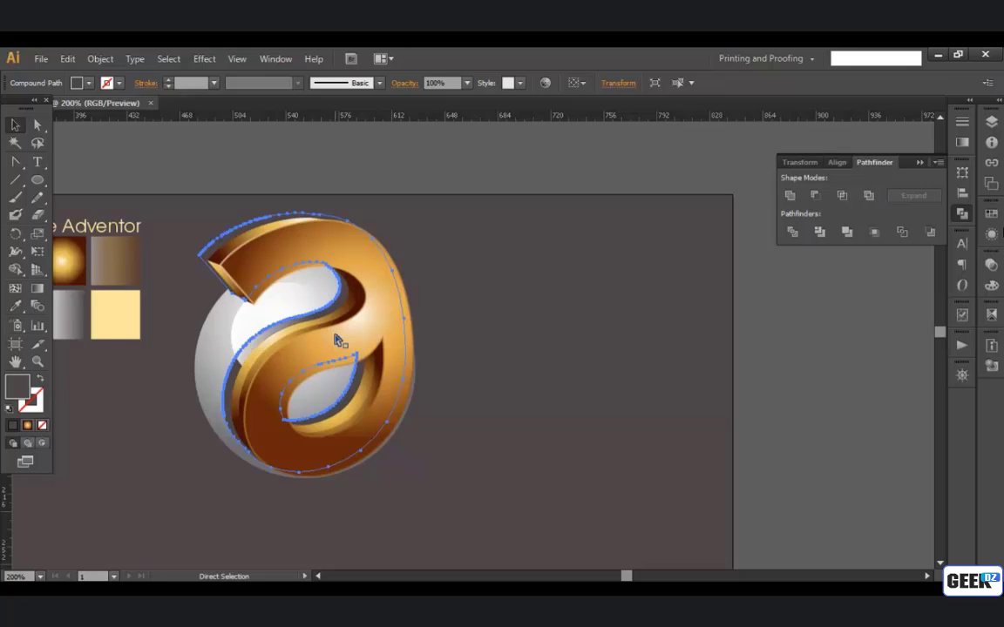
{"action": "key", "text": "ctrl+["}
{"action": "key", "text": "ctrl+]"}
{"action": "key", "text": "ctrl+shift+a"}
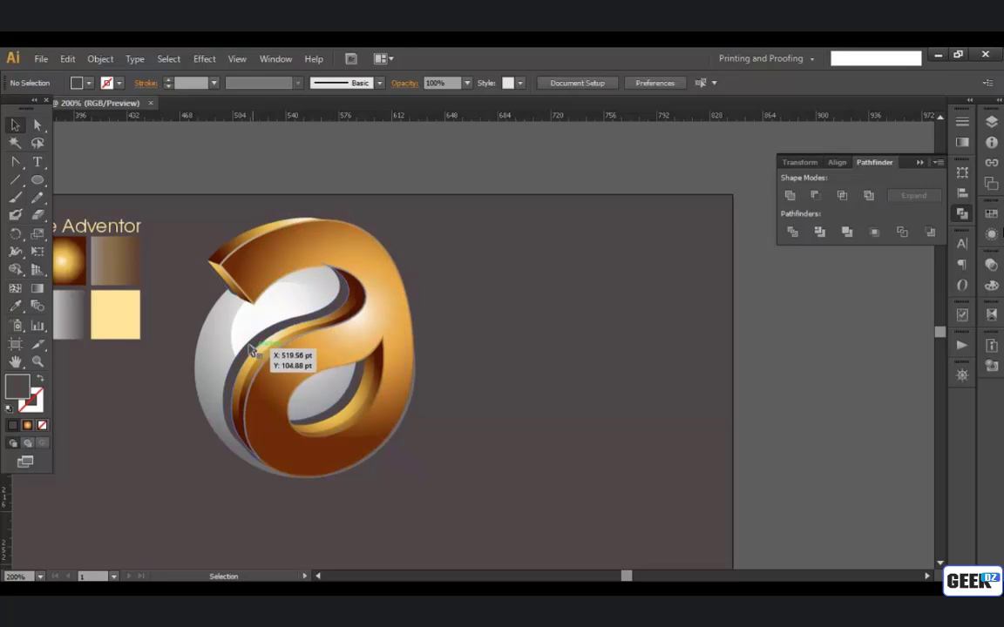
Step: Set the opacity of the grey shadow shape behind the letter to 60%
{"action": "left_click", "coordinate": [242, 349]}
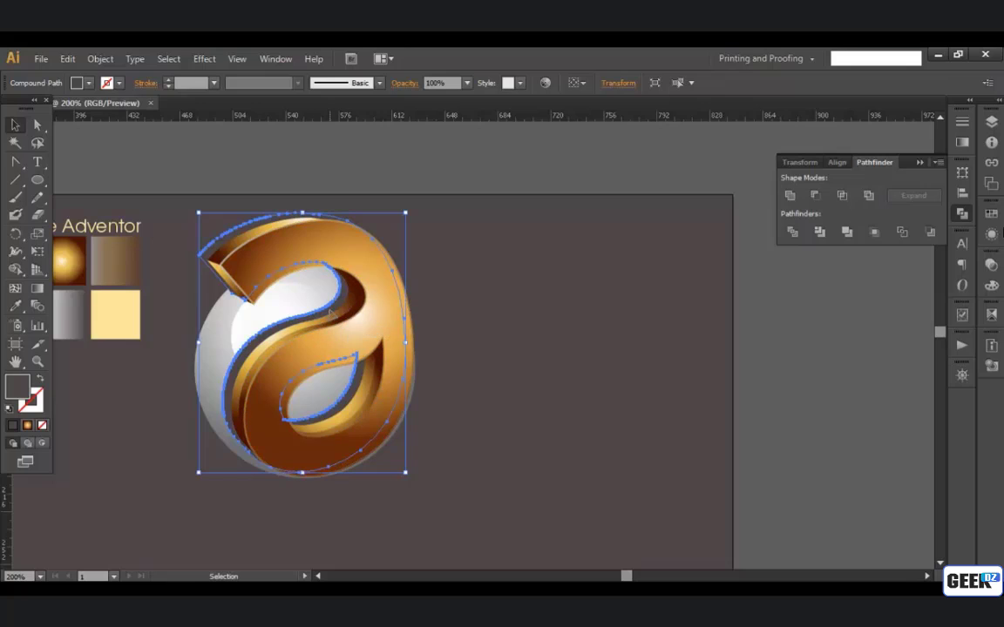
{"action": "left_click", "coordinate": [466, 84]}
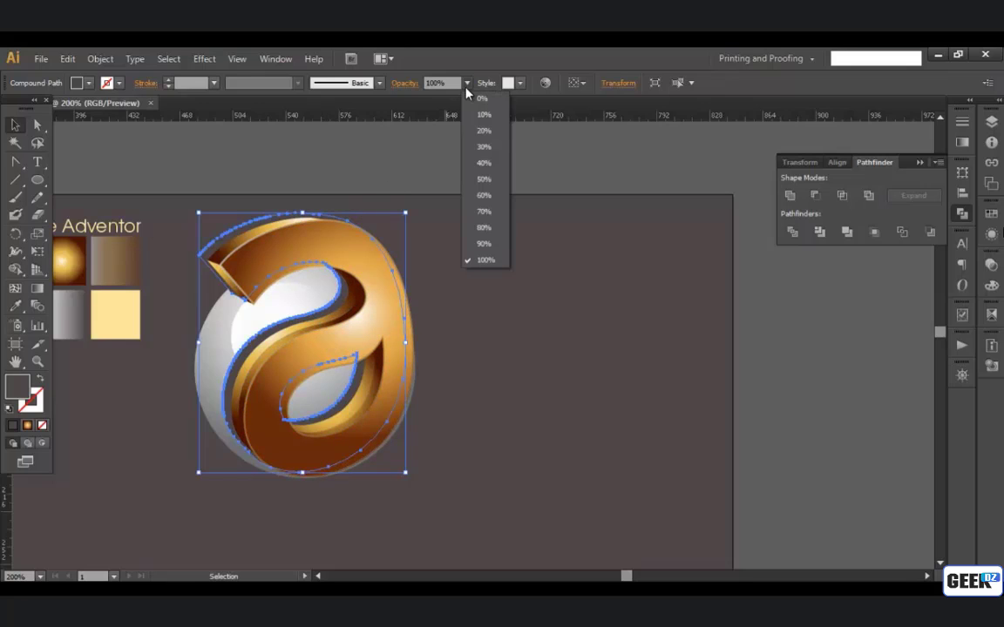
{"action": "left_click", "coordinate": [484, 197]}
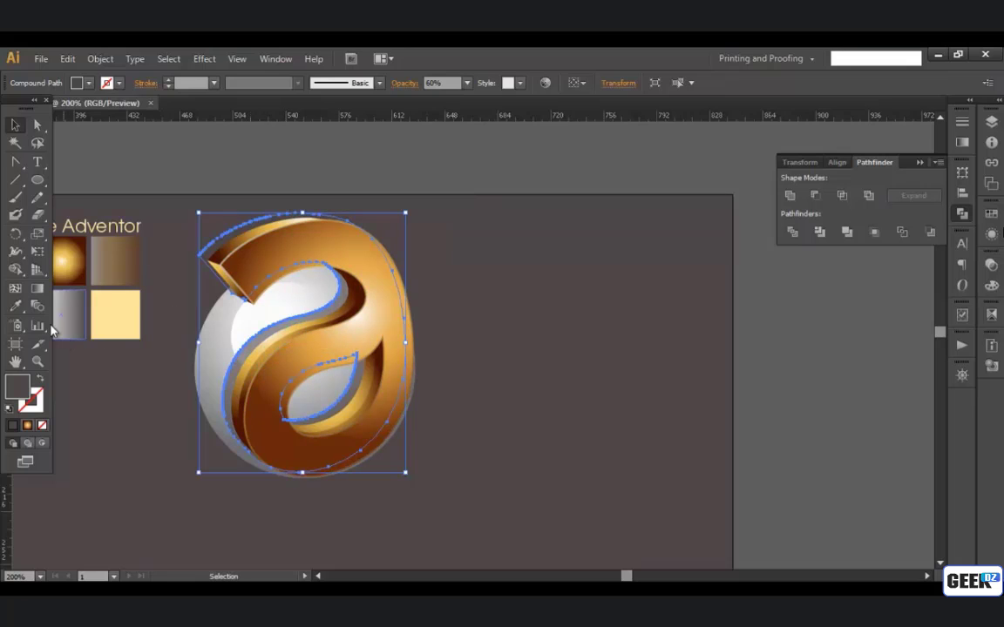
Step: Give the shadow shape a radial gradient fill, remove its orange stop and replace the dark end stop with a copy of the white one
{"action": "left_click_drag", "start_coordinate": [220, 331], "coordinate": [476, 320]}
{"action": "left_click", "coordinate": [36, 290]}
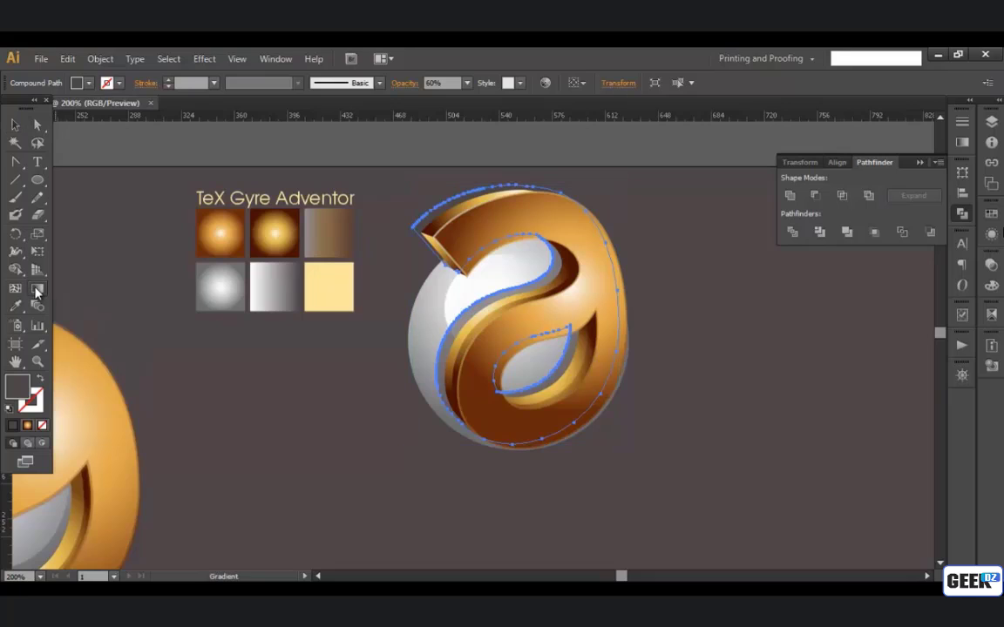
{"action": "left_click", "coordinate": [26, 427]}
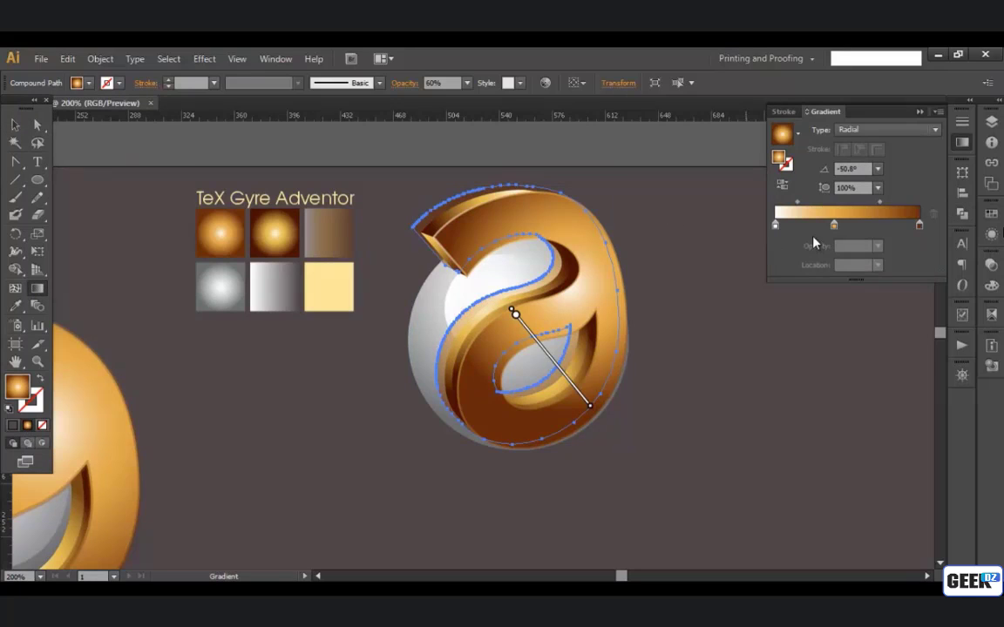
{"action": "left_click_drag", "start_coordinate": [834, 228], "coordinate": [840, 317]}
{"action": "left_click_drag", "start_coordinate": [776, 226], "coordinate": [921, 229]}
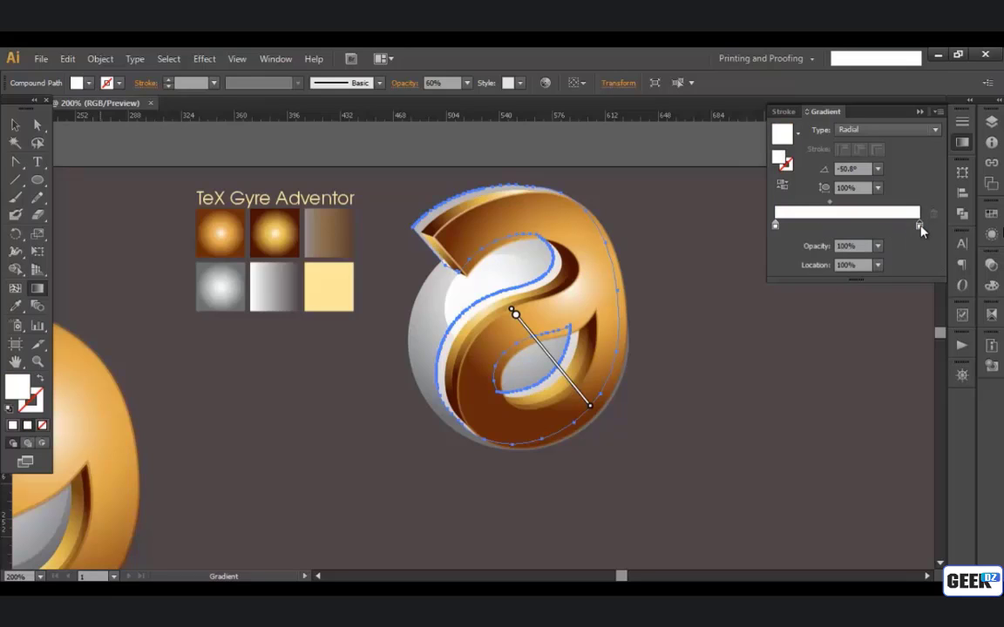
Step: Change both the end and start stops of the shadow's gradient to black
{"action": "double_click", "coordinate": [776, 225]}
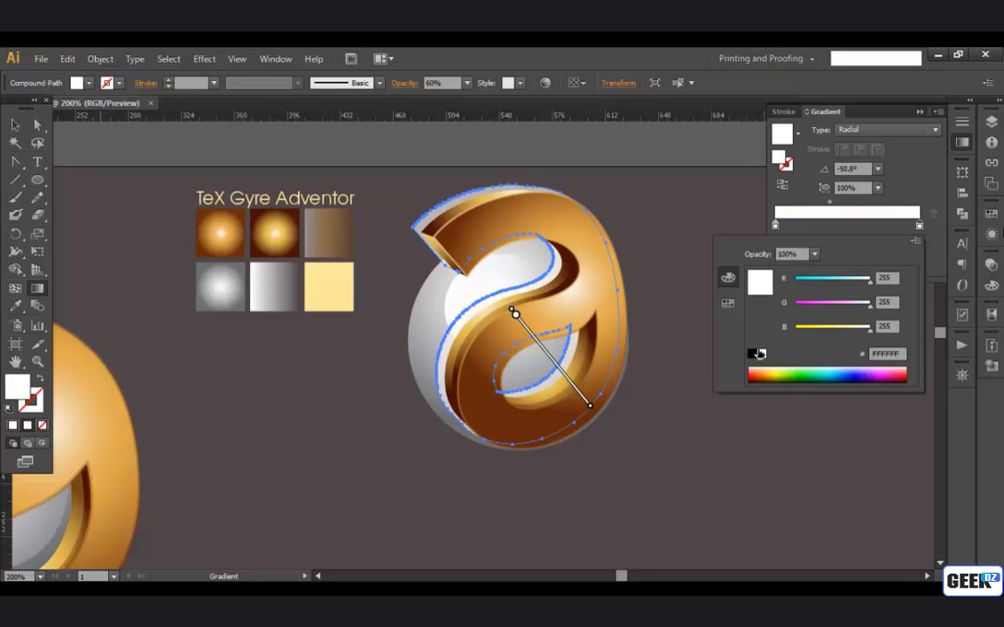
{"action": "left_click", "coordinate": [752, 353]}
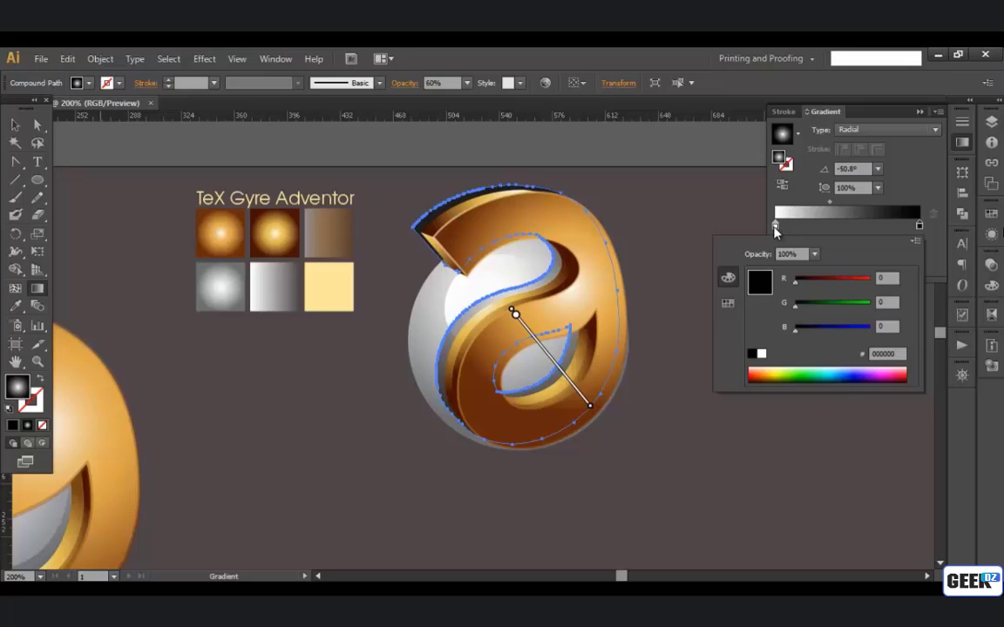
{"action": "left_click", "coordinate": [776, 228]}
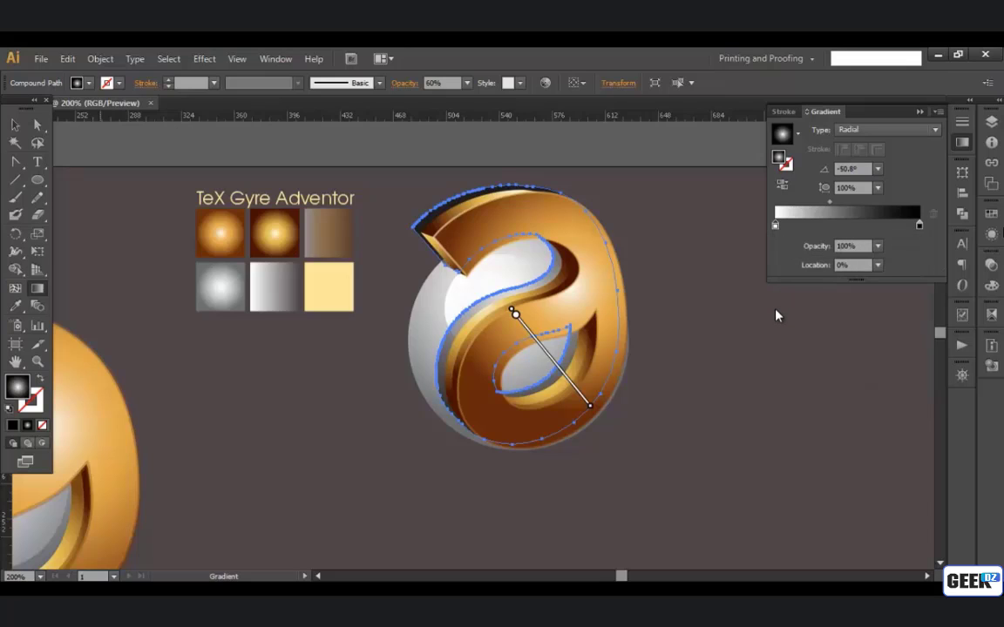
{"action": "double_click", "coordinate": [775, 226]}
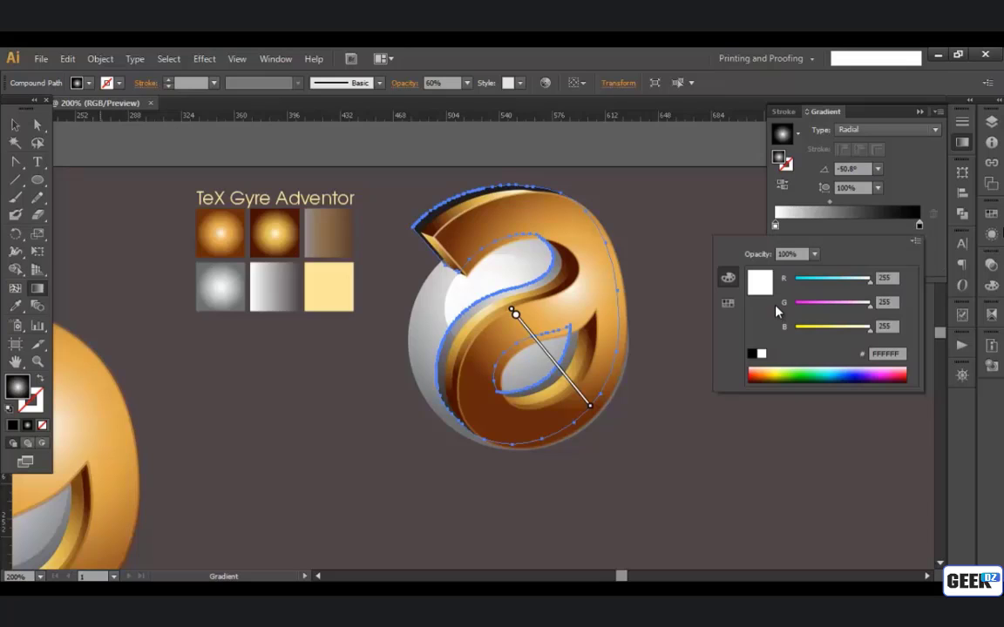
{"action": "left_click", "coordinate": [751, 352]}
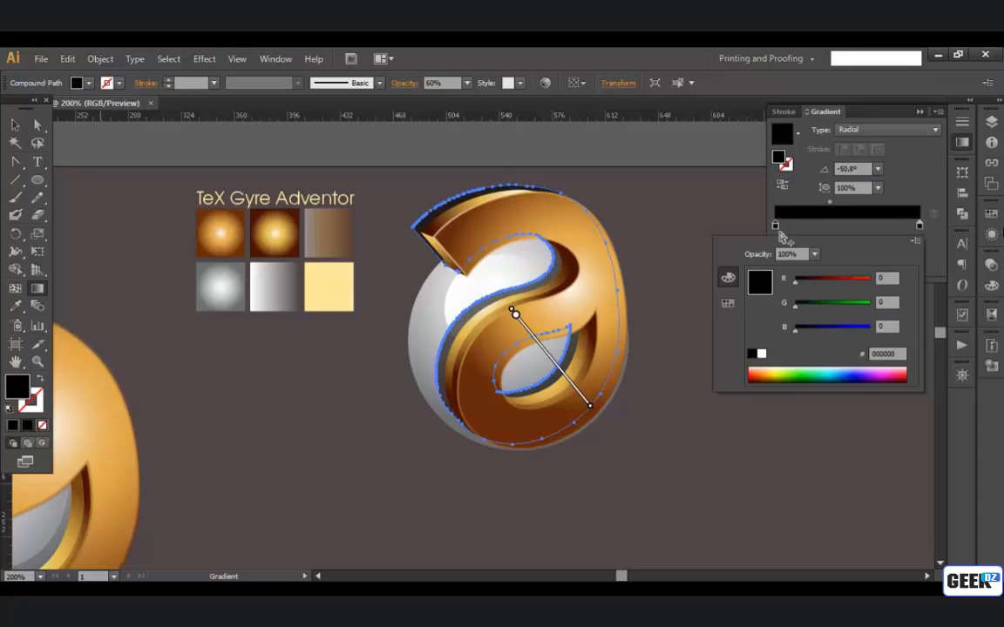
Step: Set the start stop of the shadow's gradient to 0% opacity and the gradient type to Linear
{"action": "left_click", "coordinate": [919, 228]}
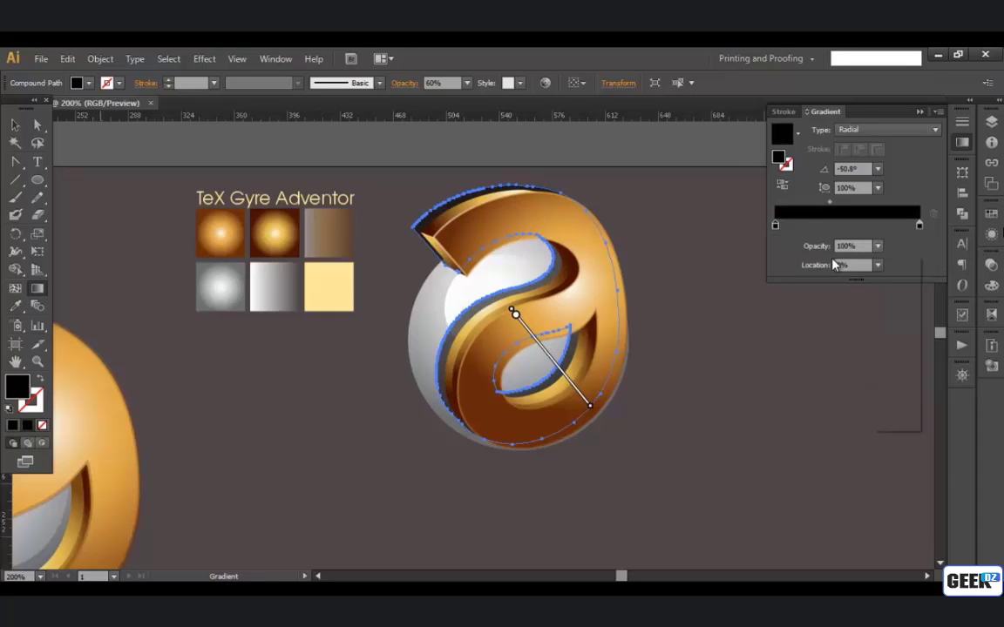
{"action": "left_click", "coordinate": [878, 246]}
{"action": "left_click", "coordinate": [890, 263]}
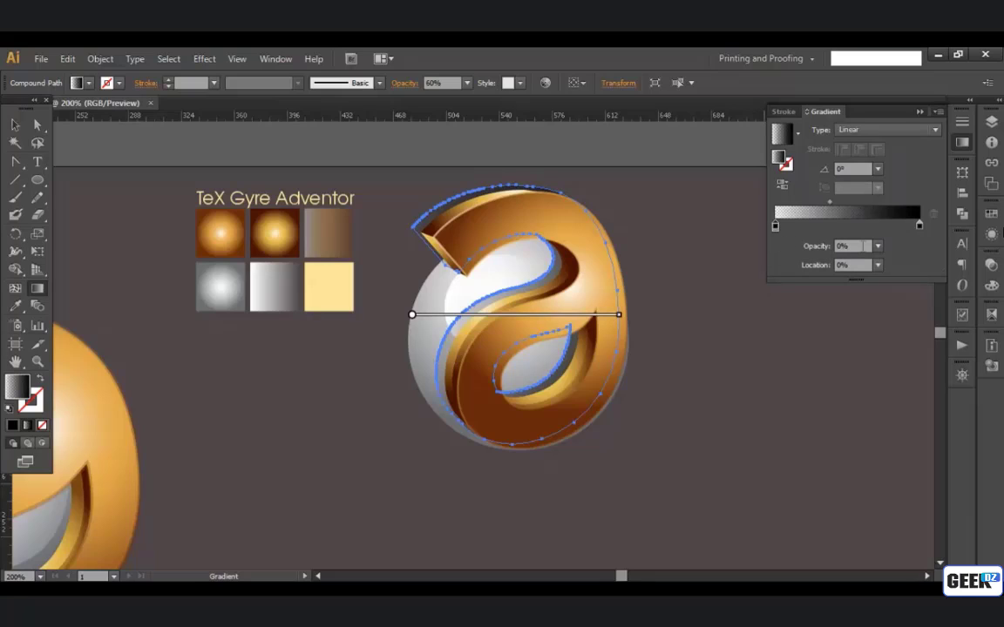
{"action": "left_click", "coordinate": [886, 132]}
{"action": "left_click", "coordinate": [878, 147]}
Step: Redraw the shadow's linear gradient almost vertically, from the letter's upper opening down to its lower edge, and deselect the shape
{"action": "mouse_move", "coordinate": [533, 443]}
{"action": "left_mouse_down"}
{"action": "mouse_move", "coordinate": [526, 274]}
{"action": "mouse_move", "coordinate": [509, 185]}
{"action": "left_mouse_up"}
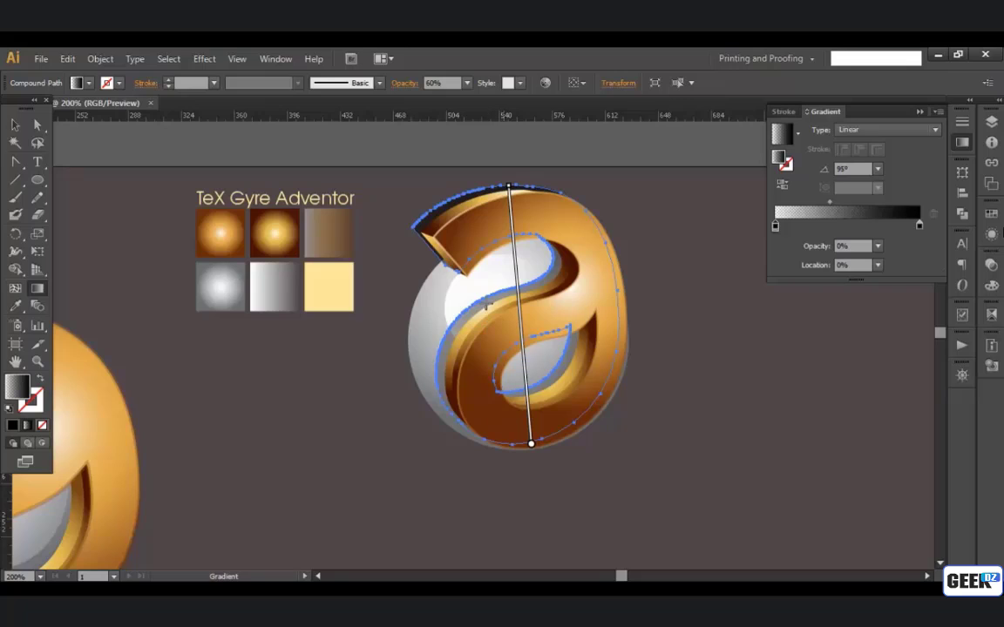
{"action": "left_click_drag", "start_coordinate": [494, 282], "coordinate": [520, 446]}
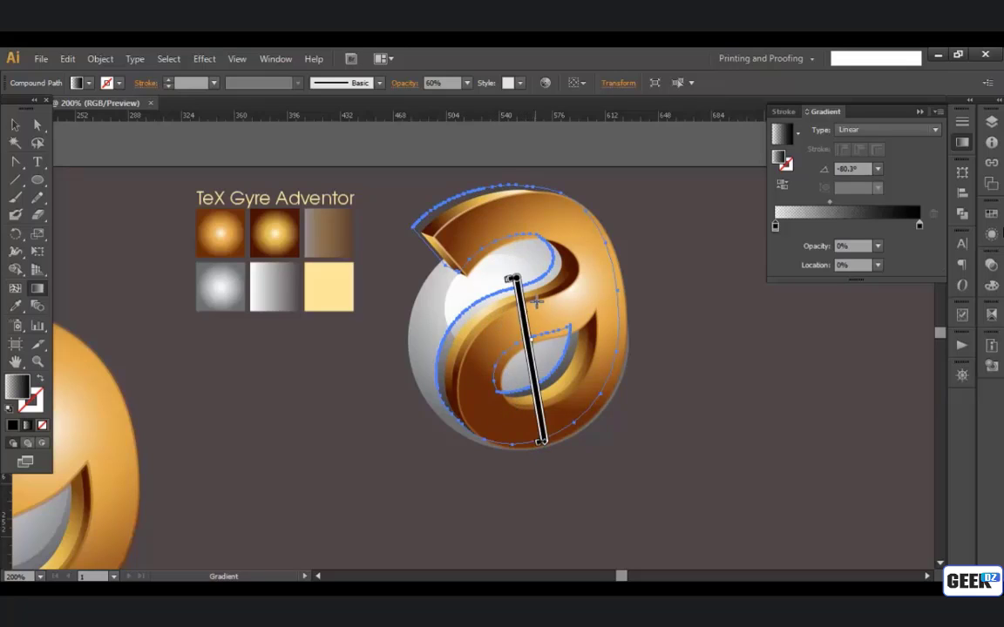
{"action": "mouse_move", "coordinate": [540, 269]}
{"action": "left_mouse_down"}
{"action": "mouse_move", "coordinate": [532, 397]}
{"action": "mouse_move", "coordinate": [554, 454]}
{"action": "mouse_move", "coordinate": [547, 447]}
{"action": "left_mouse_up"}
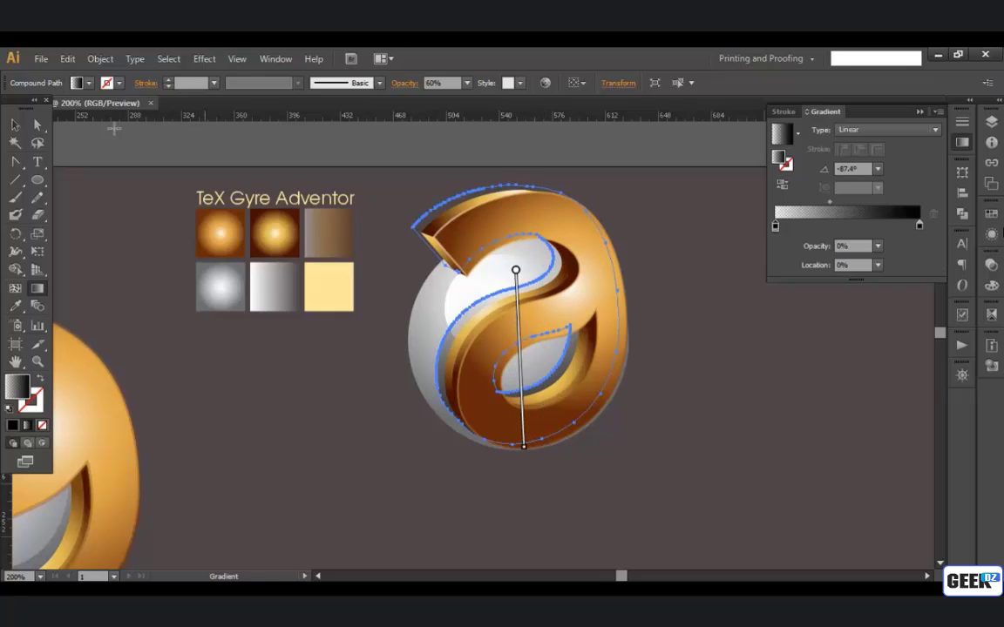
{"action": "left_click", "coordinate": [14, 125]}
{"action": "left_click", "coordinate": [729, 248]}
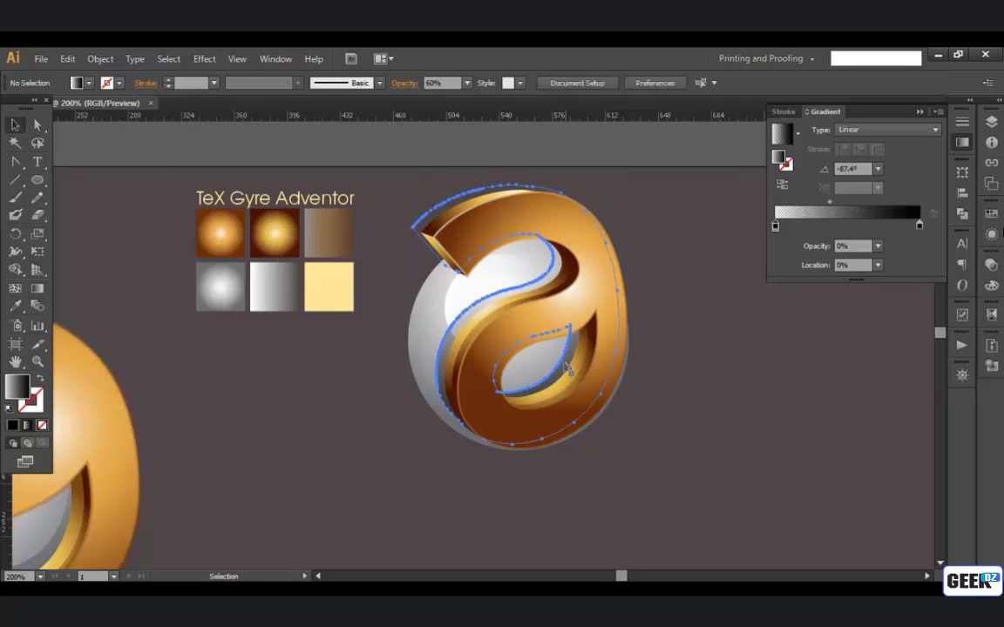
Step: Set the opacity of the black gradient shadow behind the letter to 50%
{"action": "left_click", "coordinate": [459, 190]}
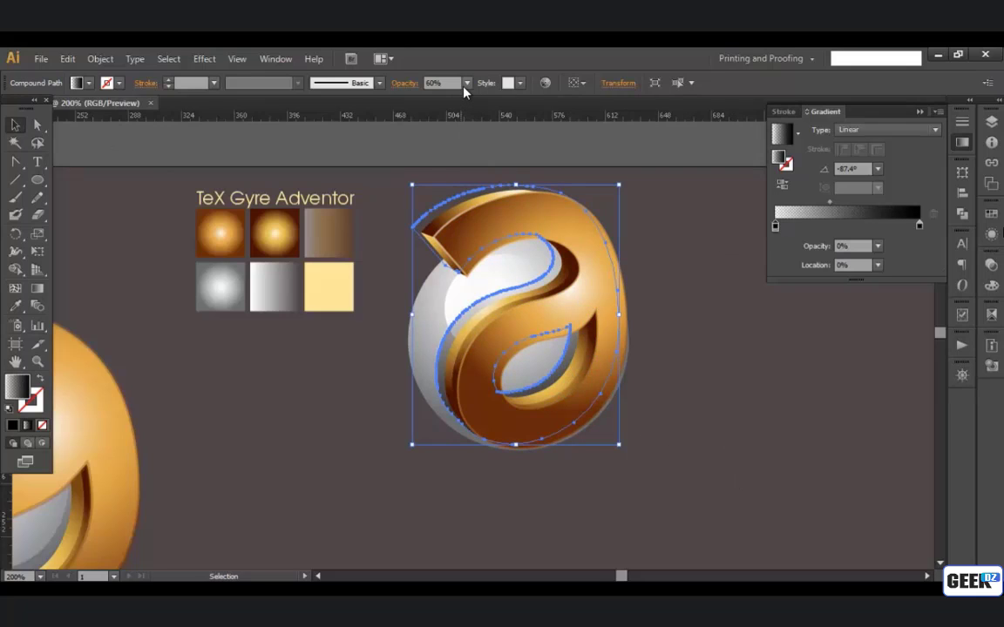
{"action": "left_click", "coordinate": [466, 84]}
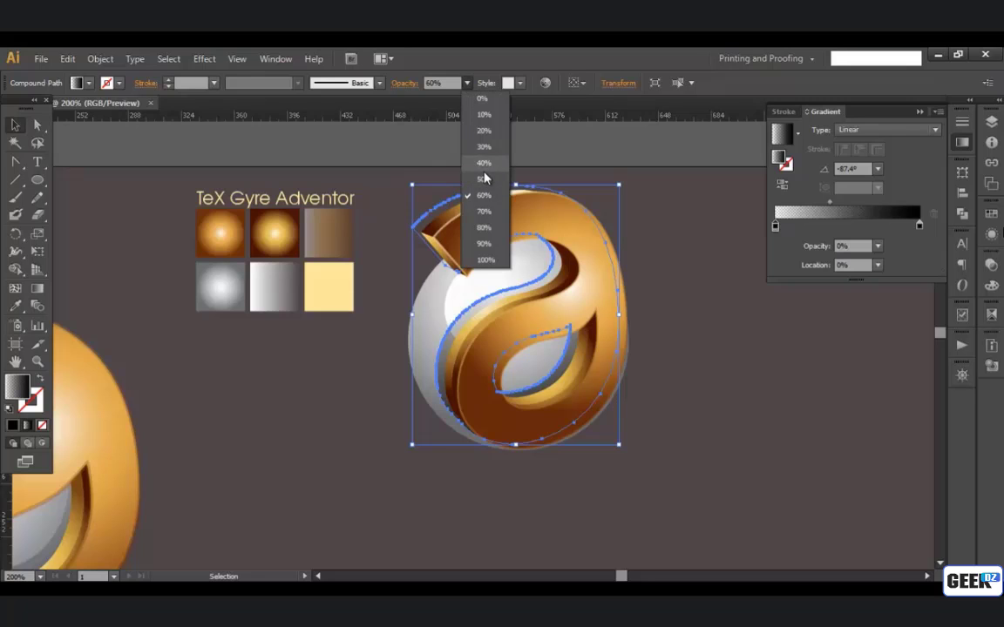
{"action": "left_click", "coordinate": [492, 190]}
Step: Move the whole new logo mark down so it sits level with the original mark, and deselect it
{"action": "left_click_drag", "start_coordinate": [653, 467], "coordinate": [397, 210]}
{"action": "left_click_drag", "start_coordinate": [477, 392], "coordinate": [483, 497]}
{"action": "scroll", "coordinate": [530, 454], "scroll_direction": "down", "scroll_amount": 1}
{"action": "left_click_drag", "start_coordinate": [557, 449], "coordinate": [557, 332]}
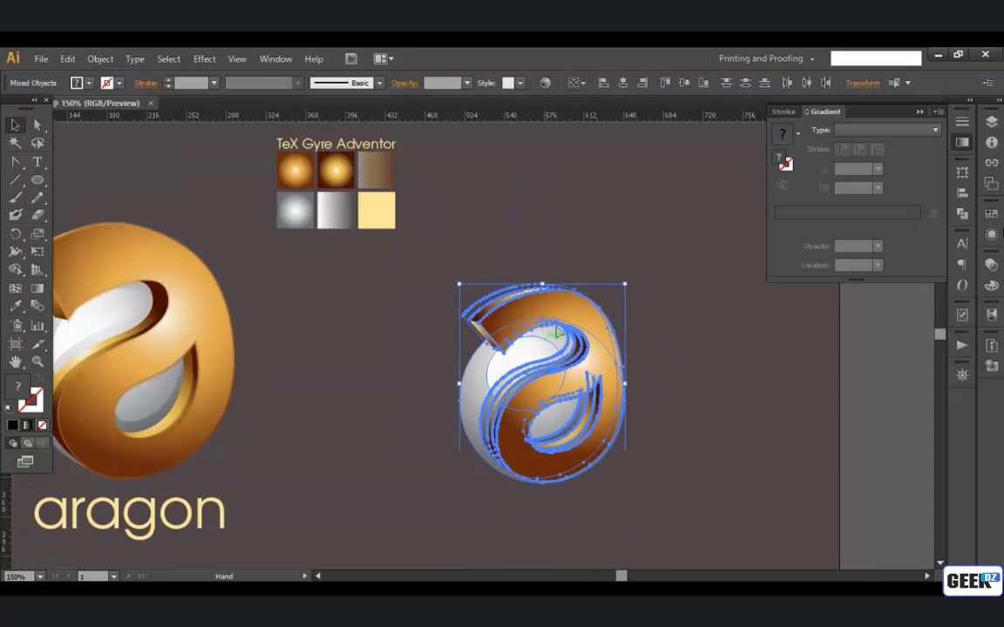
{"action": "left_click", "coordinate": [691, 350]}
{"action": "left_click_drag", "start_coordinate": [671, 413], "coordinate": [734, 407]}
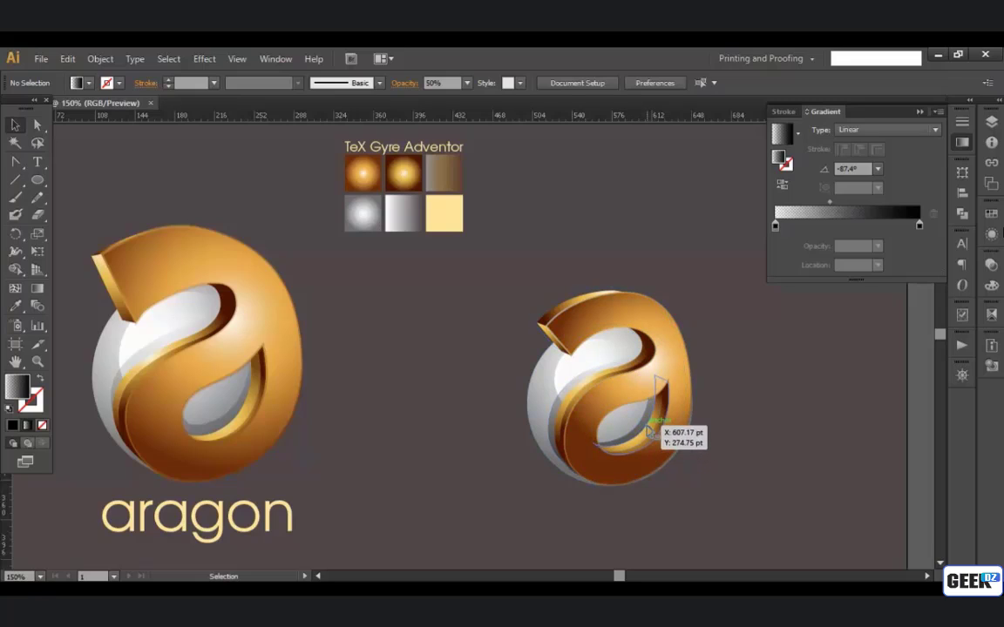
{"action": "left_click", "coordinate": [676, 443]}
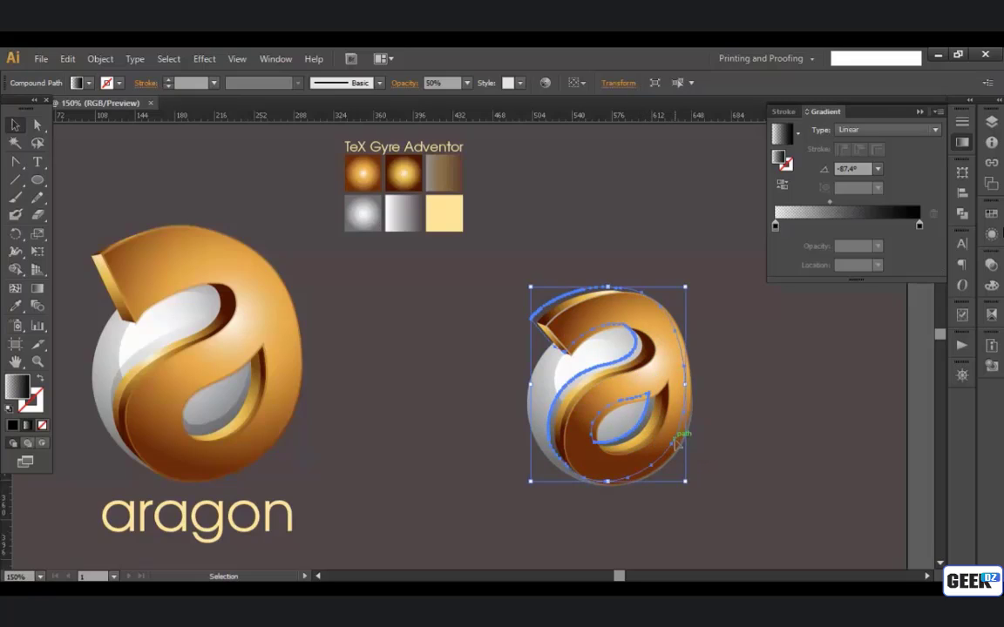
{"action": "left_click", "coordinate": [745, 465]}
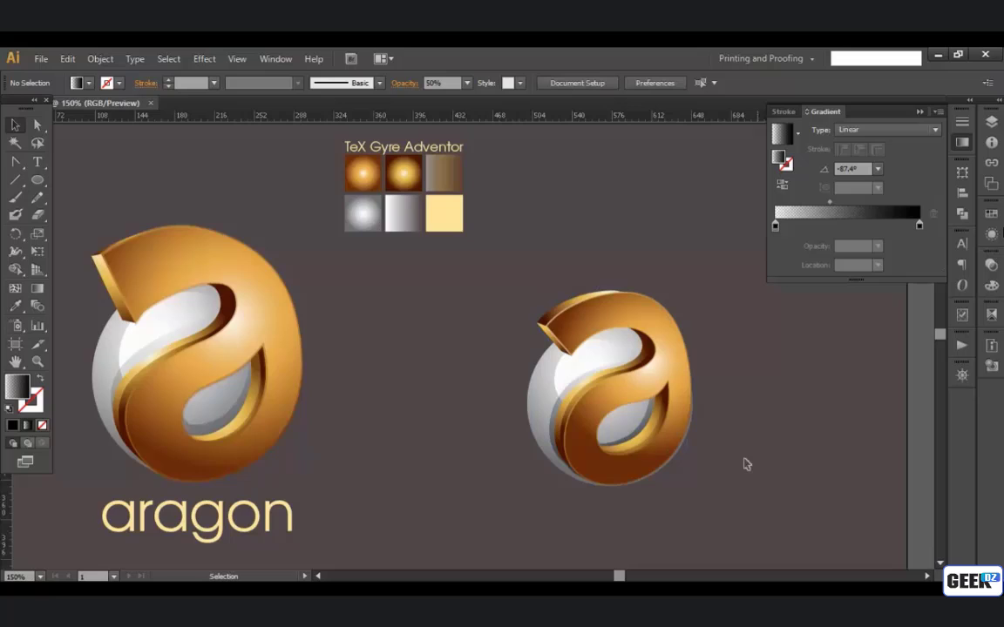
Step: Shift the whole new logo mark slightly left towards the original and a little lower, and deselect it
{"action": "left_click_drag", "start_coordinate": [725, 422], "coordinate": [738, 396]}
{"action": "left_click_drag", "start_coordinate": [672, 379], "coordinate": [655, 386]}
{"action": "left_click", "coordinate": [705, 419]}
{"action": "left_click_drag", "start_coordinate": [706, 420], "coordinate": [600, 388]}
Step: Add the text "aragon" below the new logo mark
{"action": "key", "text": "t"}
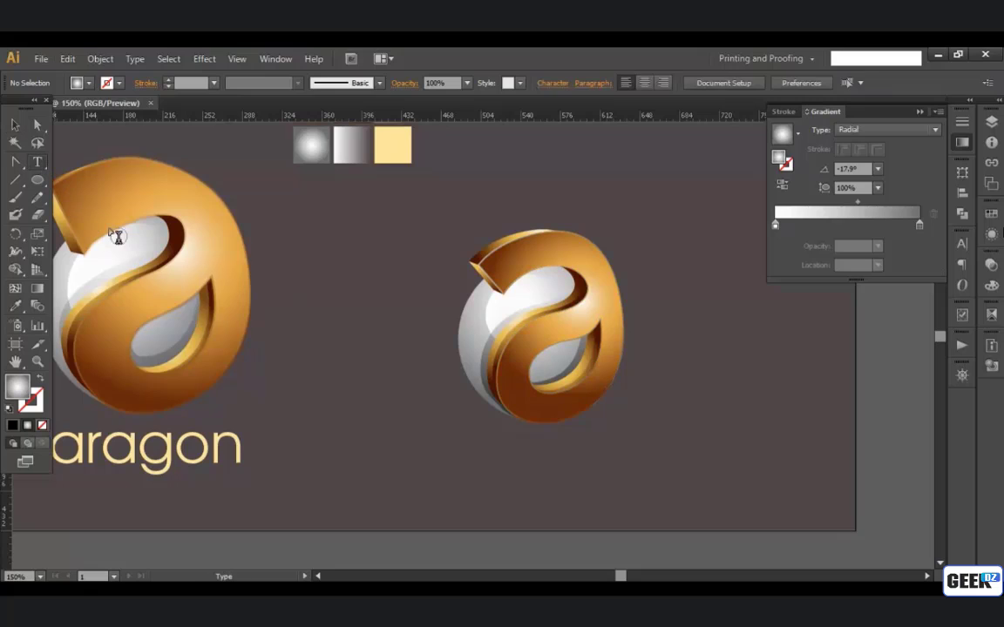
{"action": "left_click", "coordinate": [527, 488]}
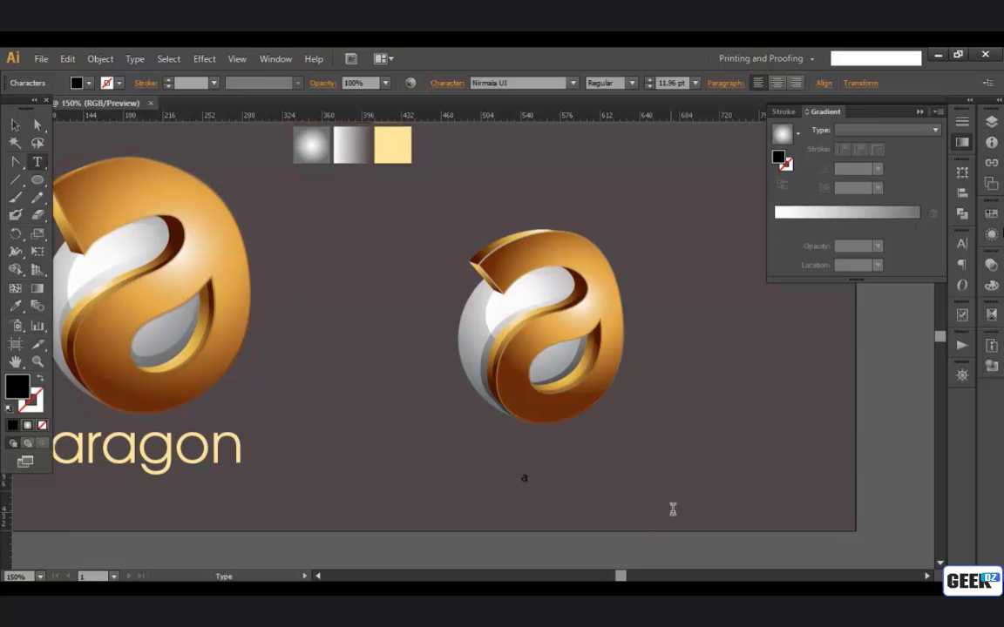
{"action": "type", "text": "aragon"}
{"action": "key", "text": "Escape"}
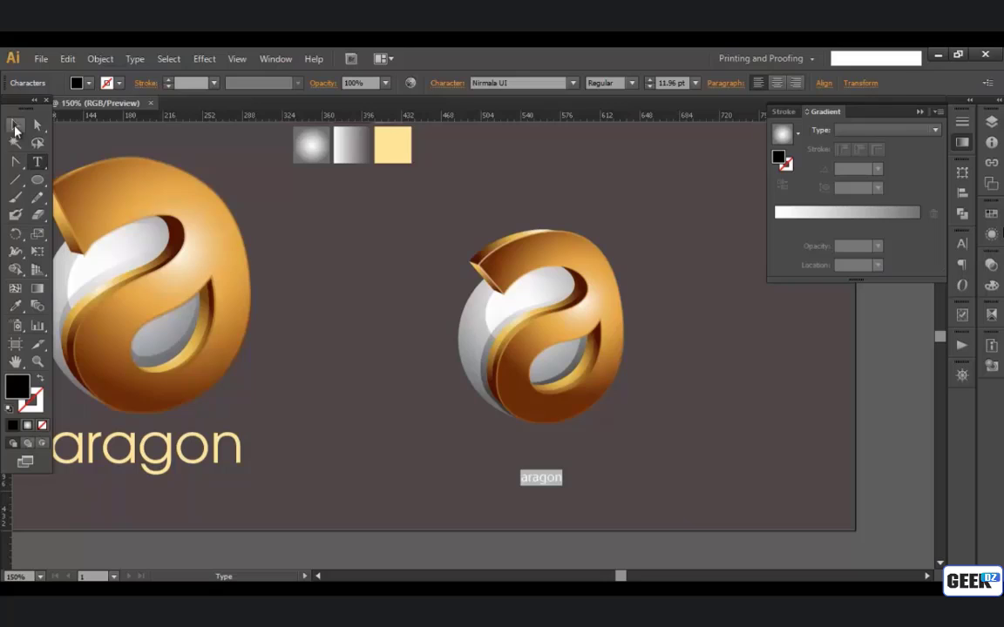
{"action": "left_click", "coordinate": [520, 84]}
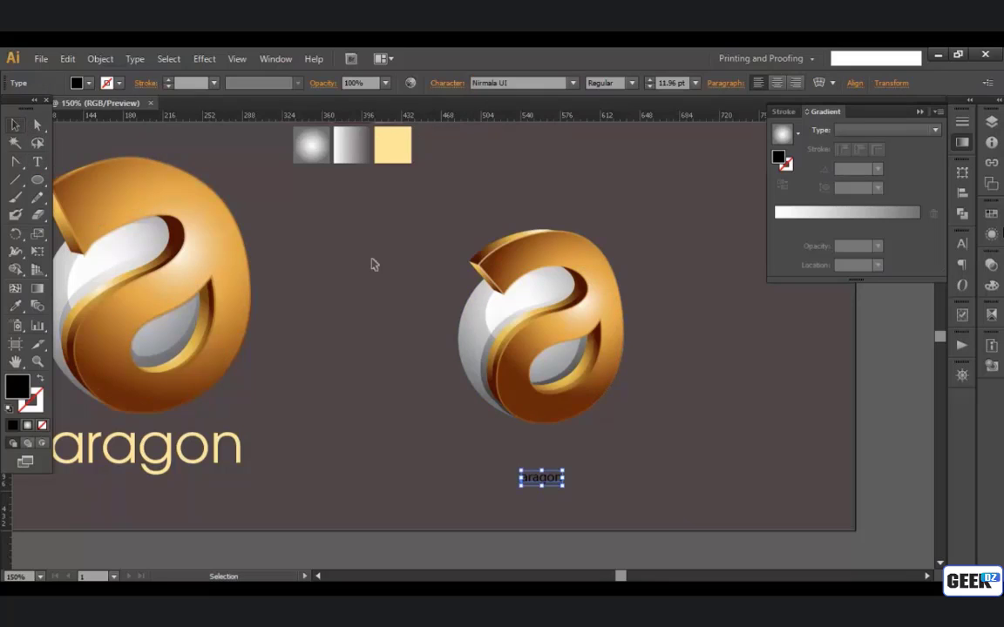
Step: Apply the TeX Gyre Adventor font and cream colour of the sample text above the swatches to the new "aragon" text
{"action": "left_click", "coordinate": [443, 219]}
{"action": "key", "text": "space"}
{"action": "left_click_drag", "start_coordinate": [443, 219], "coordinate": [428, 317]}
{"action": "left_click_drag", "start_coordinate": [504, 444], "coordinate": [523, 381]}
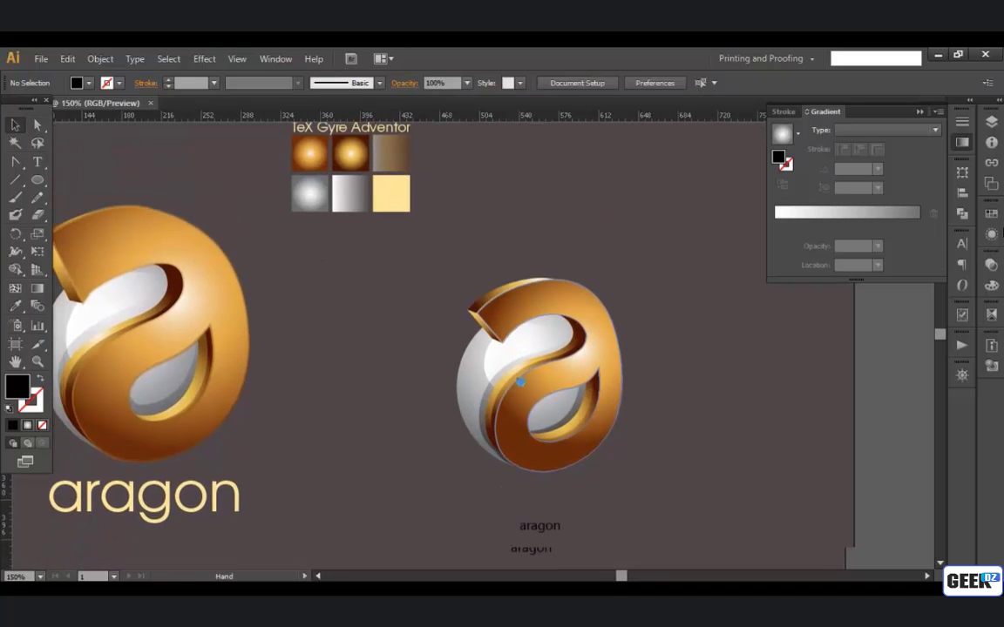
{"action": "left_click", "coordinate": [528, 504]}
{"action": "scroll", "coordinate": [435, 455], "scroll_direction": "up", "scroll_amount": 2}
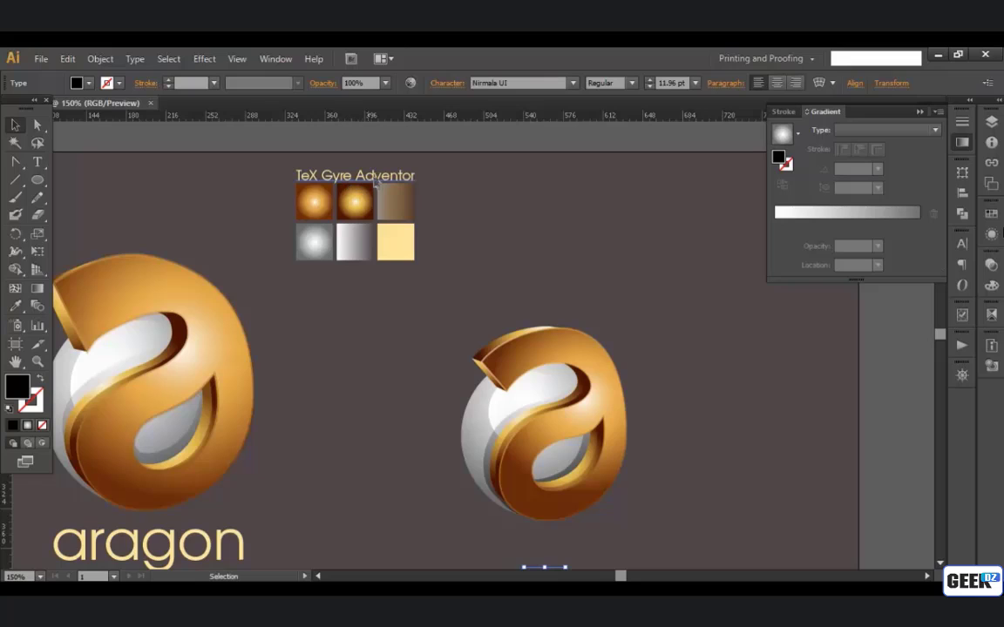
{"action": "scroll", "coordinate": [553, 335], "scroll_direction": "down", "scroll_amount": 1}
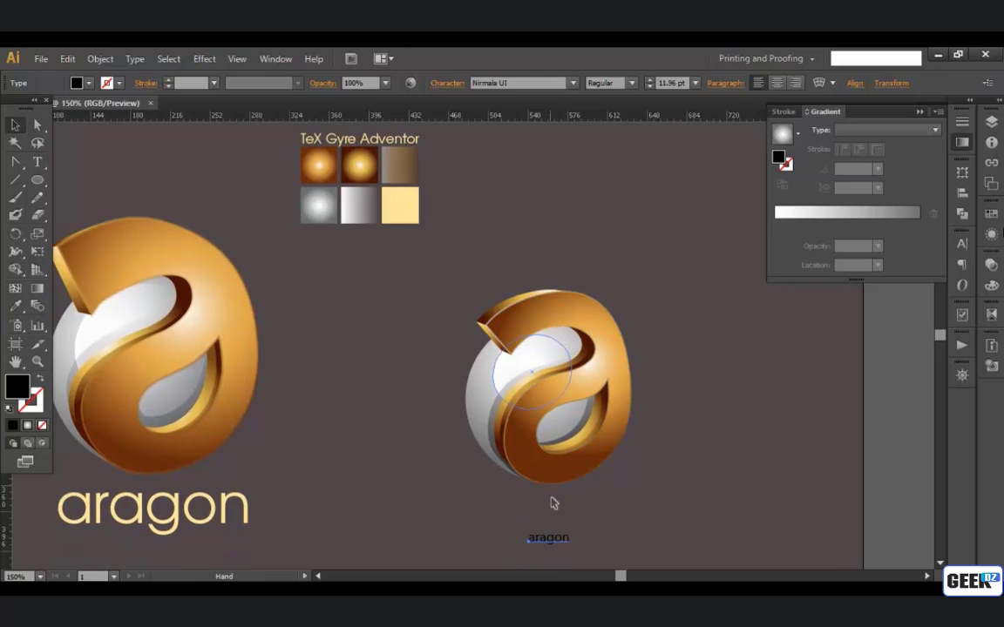
{"action": "key", "text": "i"}
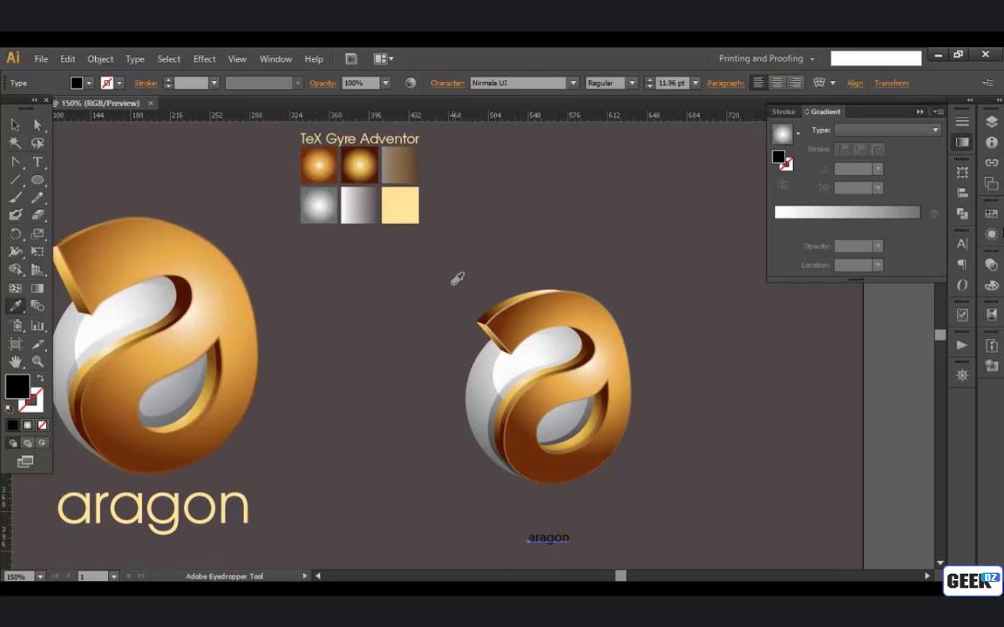
{"action": "left_click", "coordinate": [409, 137]}
{"action": "left_click", "coordinate": [17, 125]}
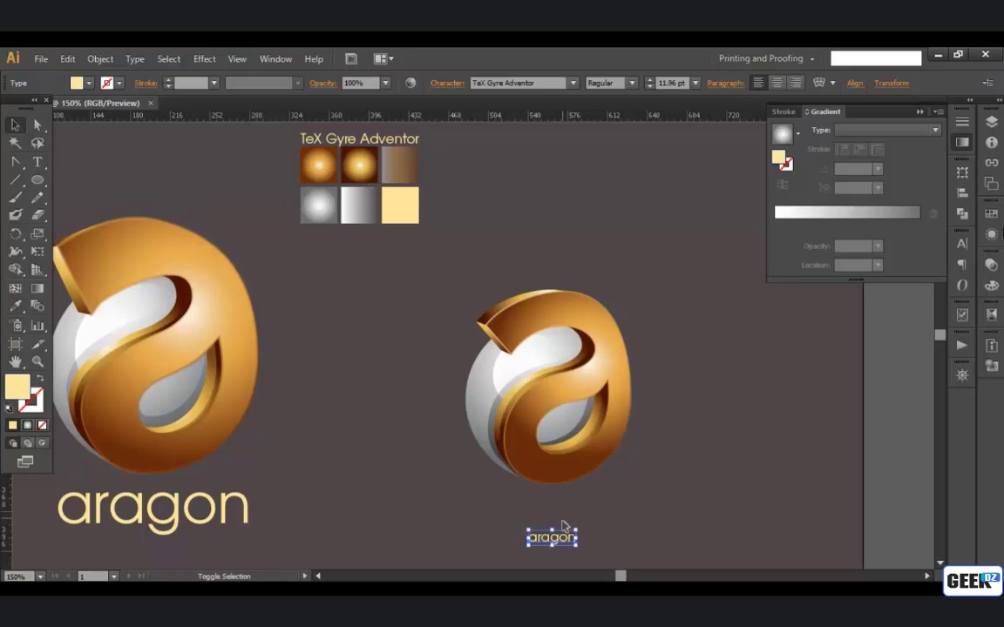
Step: Enlarge the new "aragon" text to slightly wider than the logo mark, centre it directly beneath the mark, and deselect it
{"action": "left_click_drag", "start_coordinate": [577, 528], "coordinate": [740, 475]}
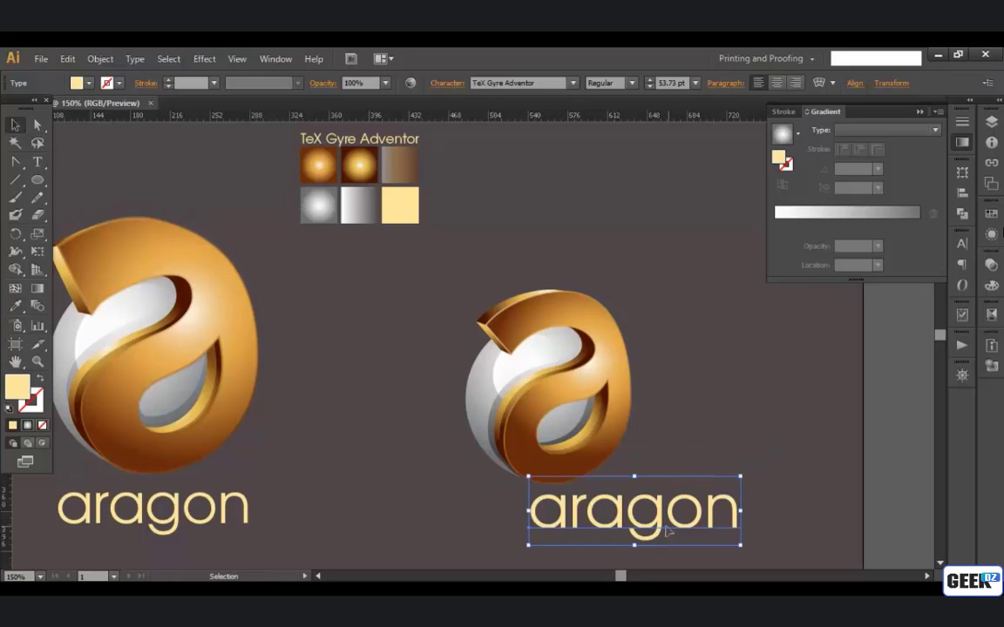
{"action": "left_click_drag", "start_coordinate": [637, 530], "coordinate": [542, 541]}
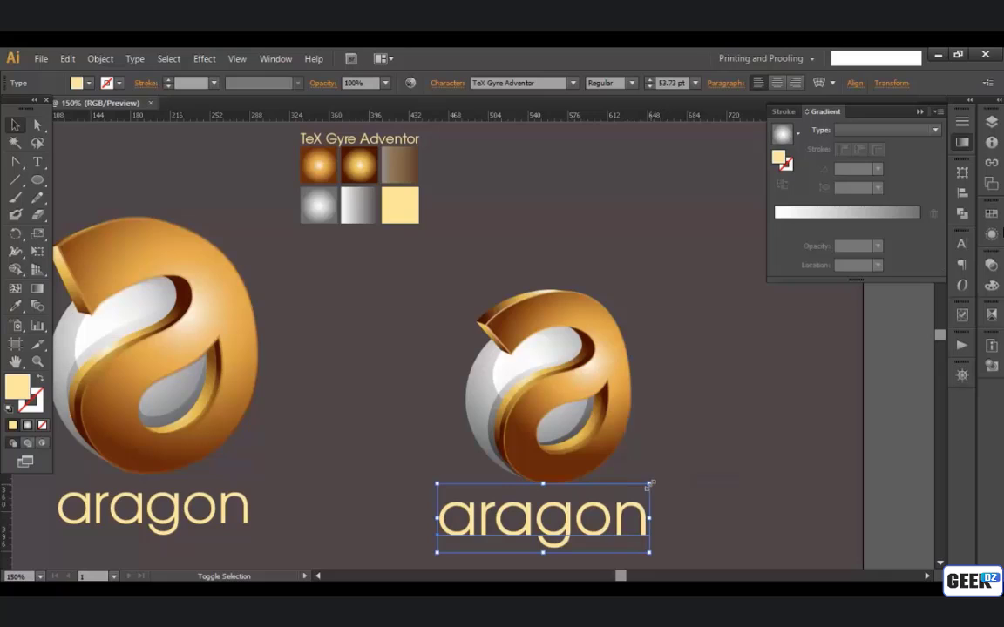
{"action": "left_click_drag", "start_coordinate": [649, 484], "coordinate": [622, 493]}
{"action": "left_click_drag", "start_coordinate": [552, 534], "coordinate": [581, 534]}
{"action": "left_click", "coordinate": [739, 470]}
Step: Scale up the whole new logo, mark and name together, to nearly the original's size, shift it slightly right, and deselect it
{"action": "key", "text": "ctrl+1"}
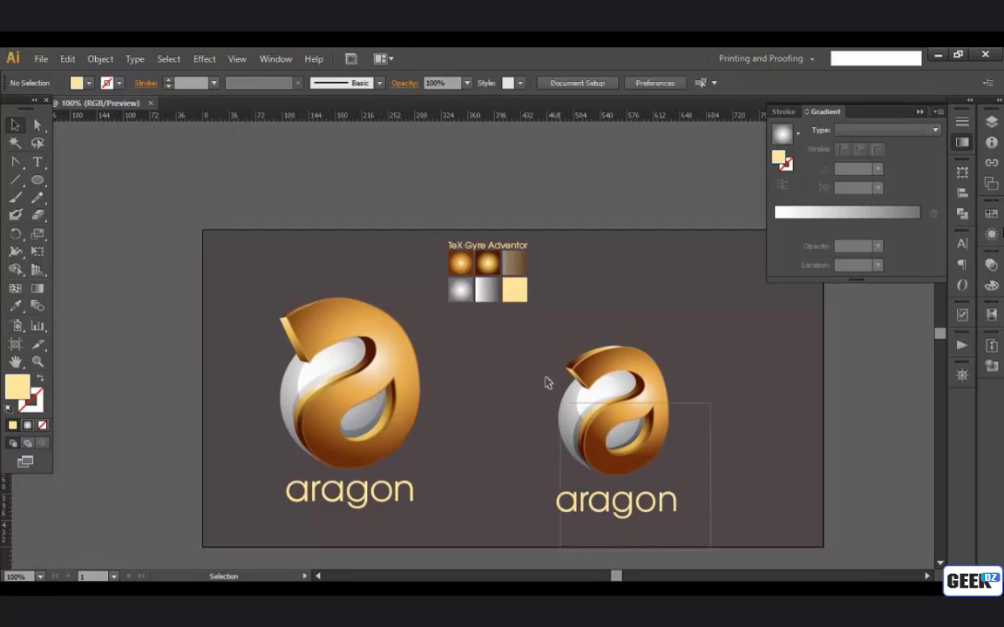
{"action": "left_click_drag", "start_coordinate": [547, 383], "coordinate": [529, 336]}
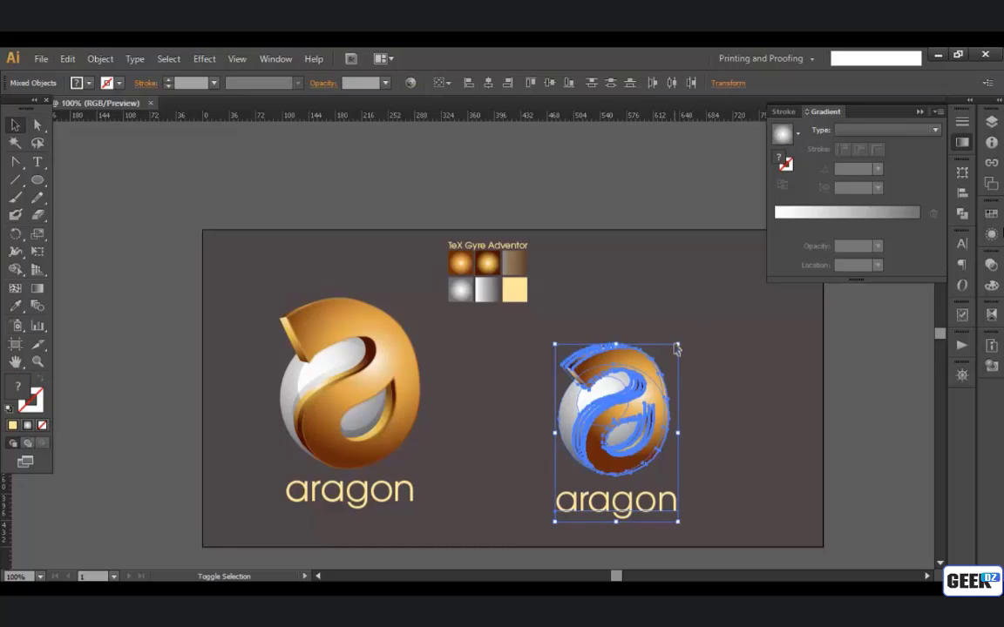
{"action": "left_click_drag", "start_coordinate": [679, 345], "coordinate": [703, 306]}
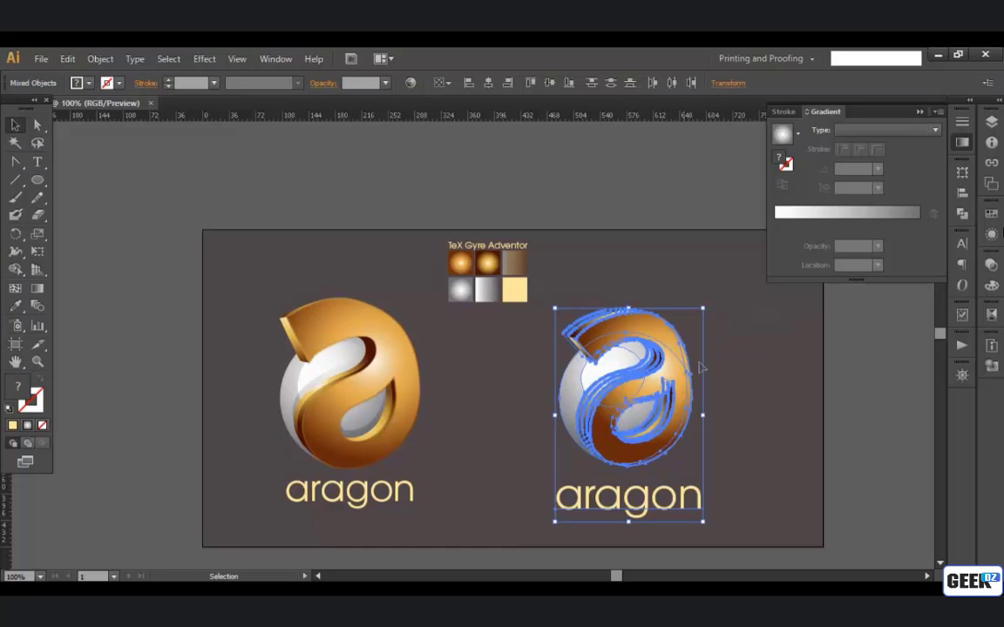
{"action": "left_click_drag", "start_coordinate": [693, 372], "coordinate": [726, 366]}
{"action": "left_click", "coordinate": [728, 466]}
Step: Scale the new logo's name down slightly to fit within the mark's width and centre it beneath the mark
{"action": "scroll", "coordinate": [729, 466], "scroll_direction": "up", "scroll_amount": 1}
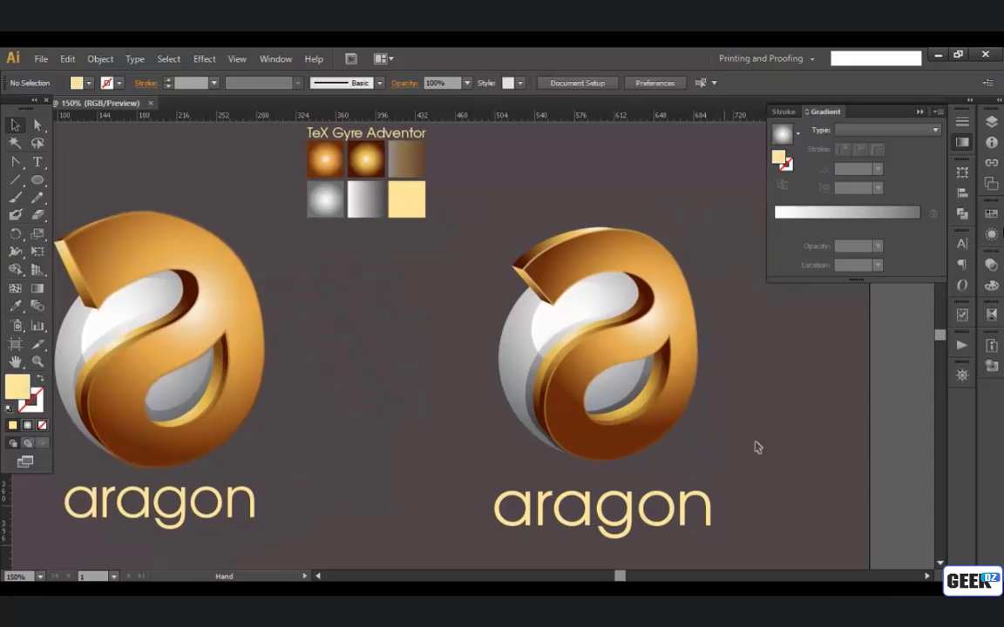
{"action": "left_click_drag", "start_coordinate": [682, 512], "coordinate": [668, 493]}
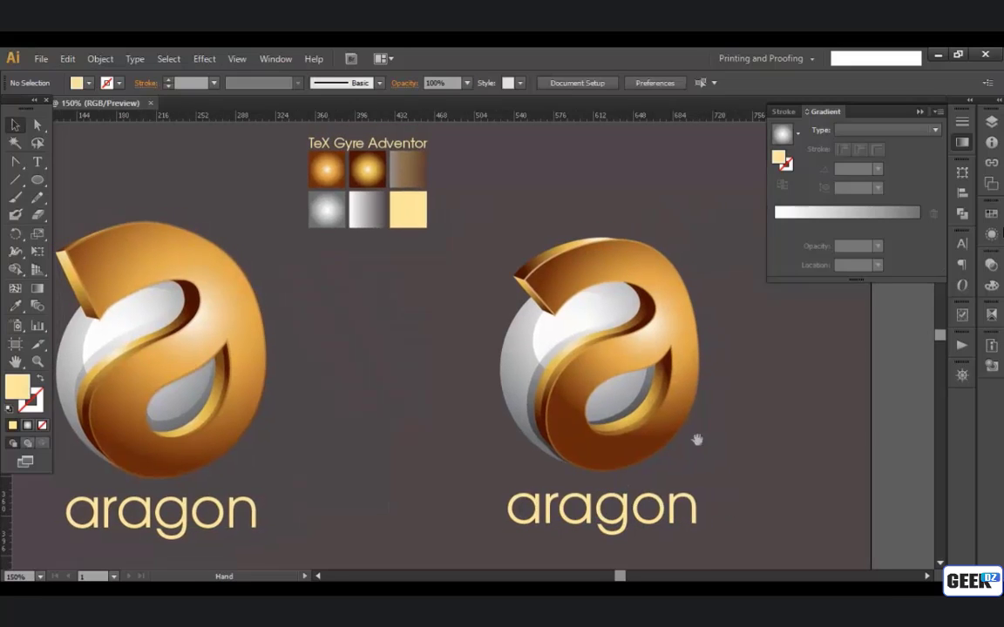
{"action": "left_click_drag", "start_coordinate": [697, 439], "coordinate": [670, 442]}
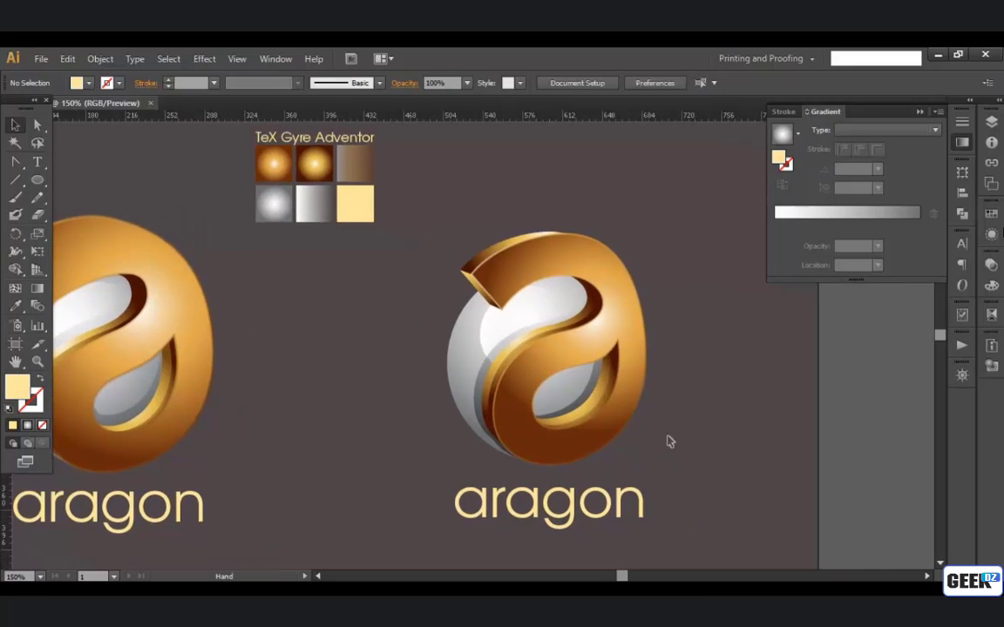